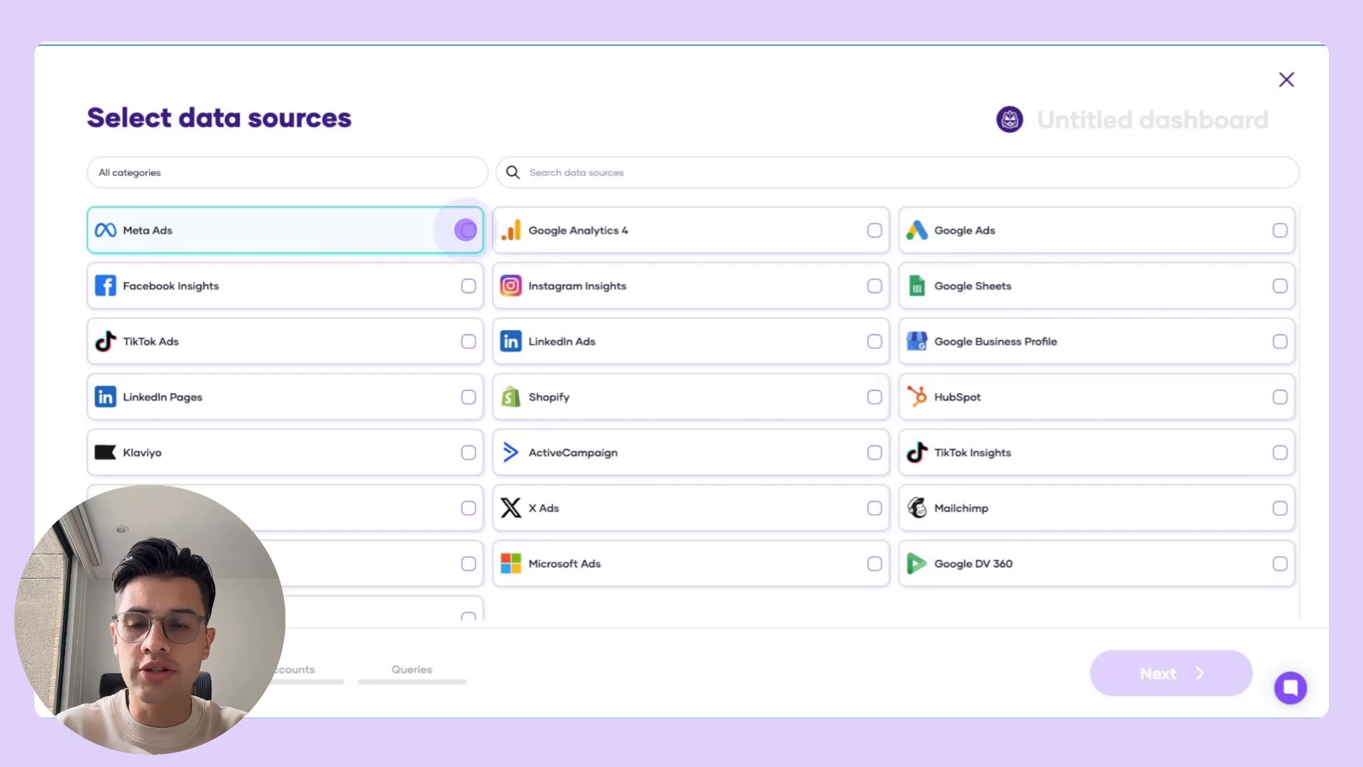
# - Select Meta Ads, Google Analytics 4, Google Ads, Shopify and TikTok Ads as the data sources
pyautogui.click(466, 230)
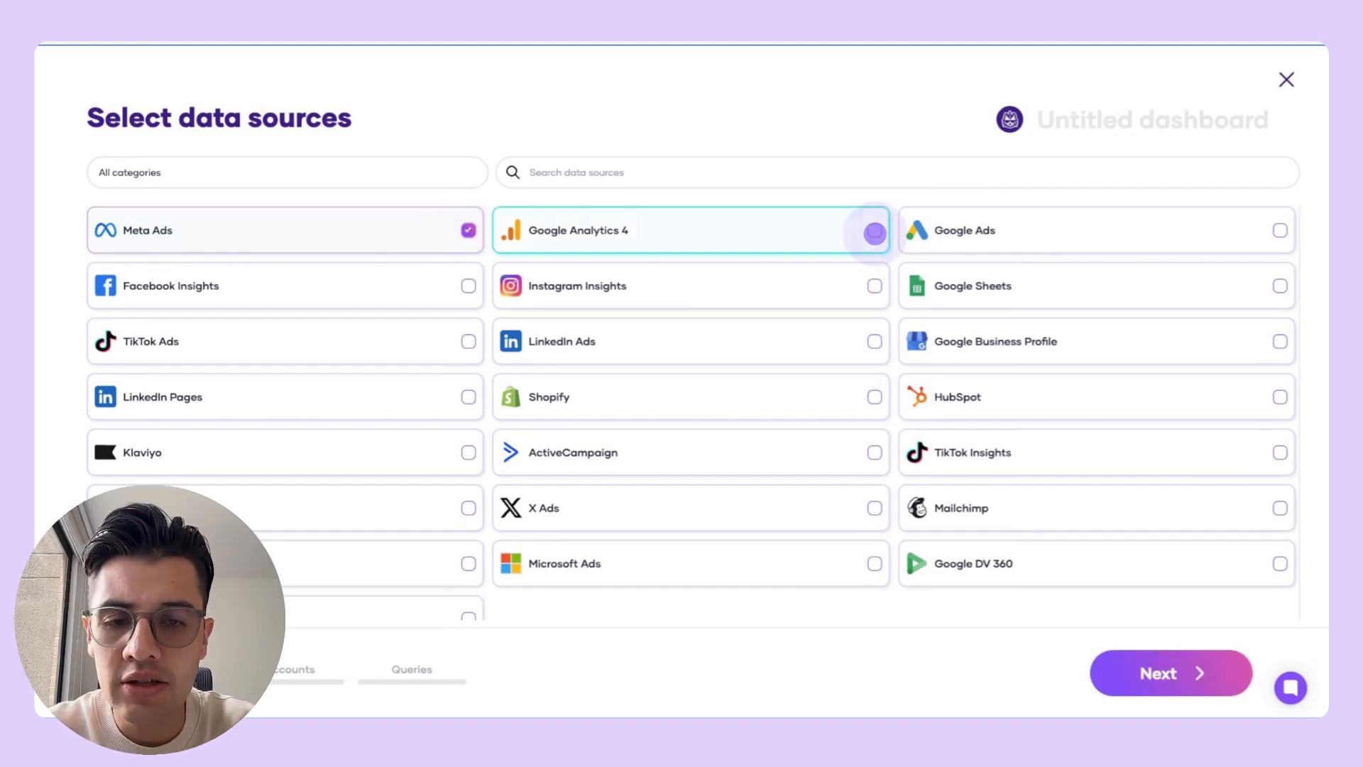
pyautogui.click(874, 230)
pyautogui.click(1279, 230)
pyautogui.click(876, 397)
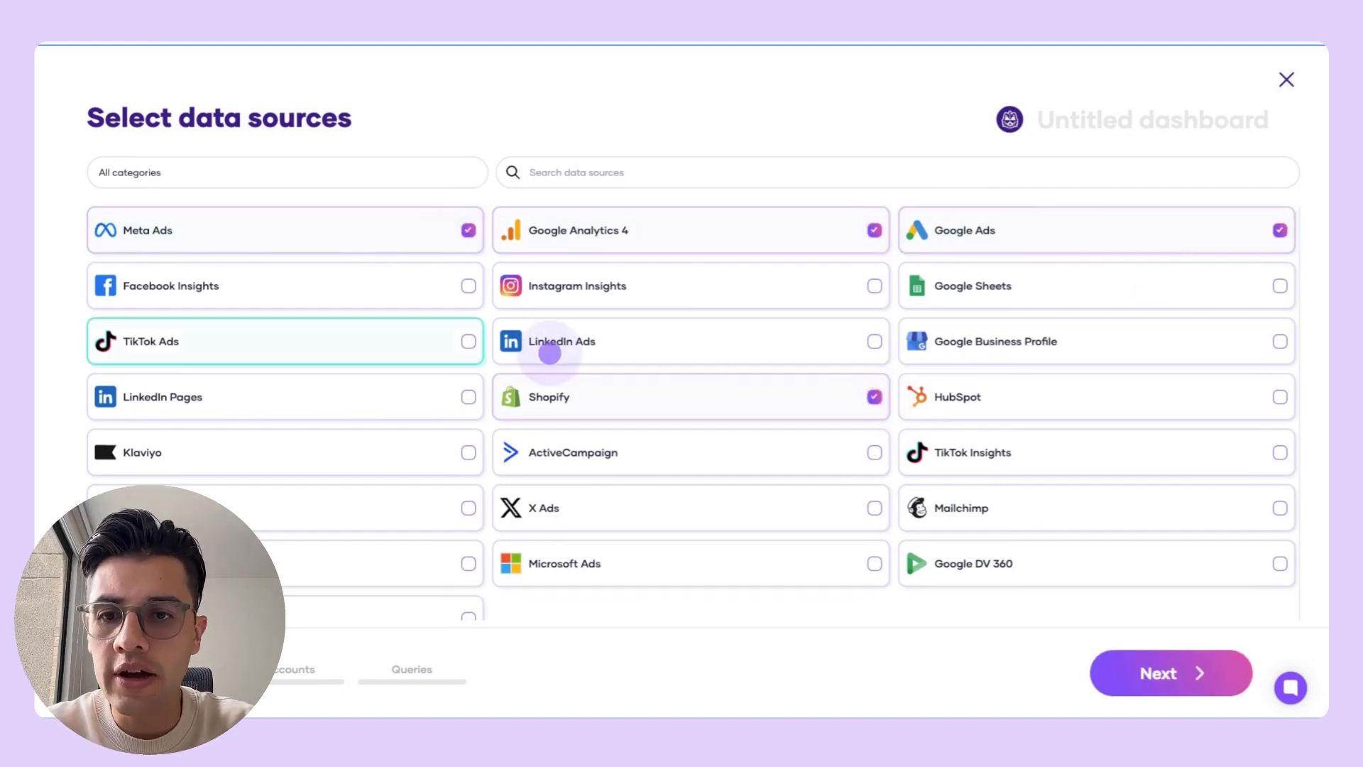
pyautogui.click(467, 341)
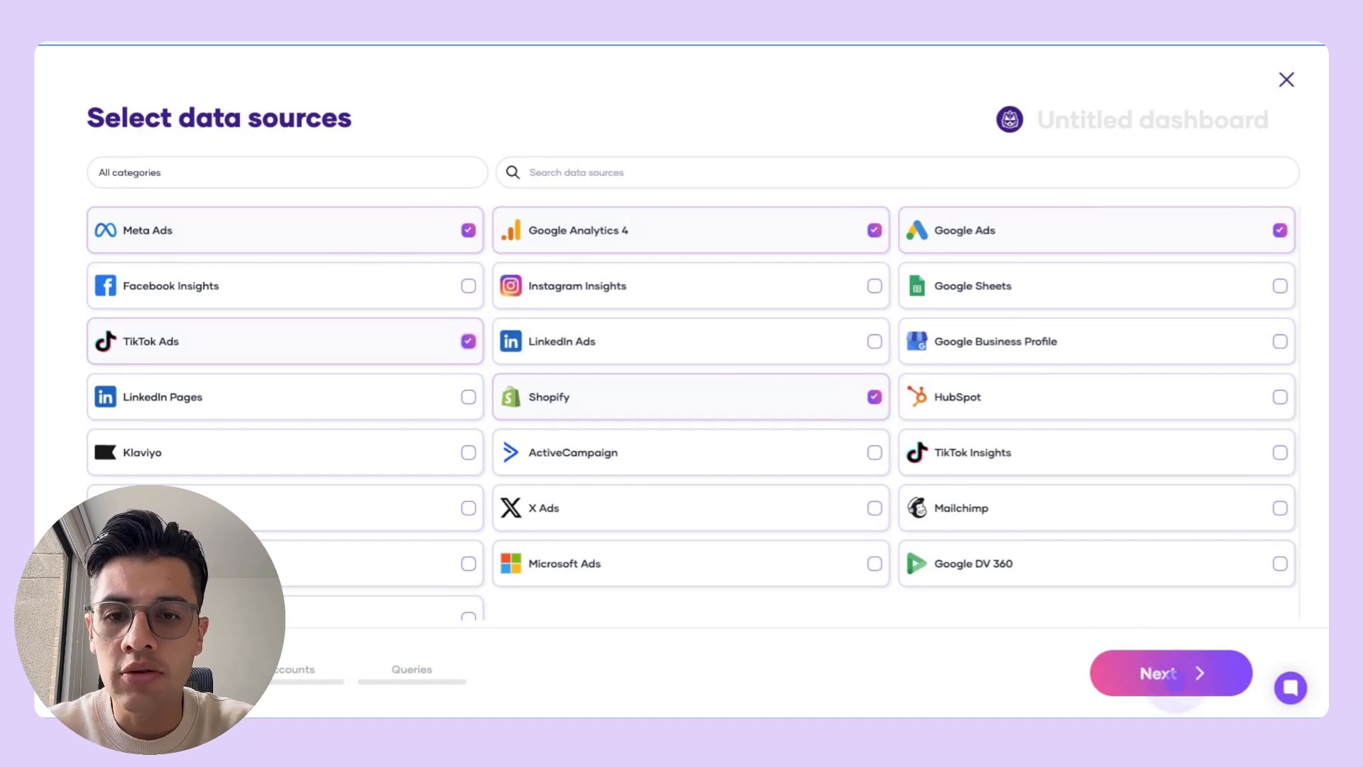
# - Proceed to connecting the data sources and name the dashboard Ecomm_report_data
pyautogui.click(1175, 682)
pyautogui.click(1103, 119)
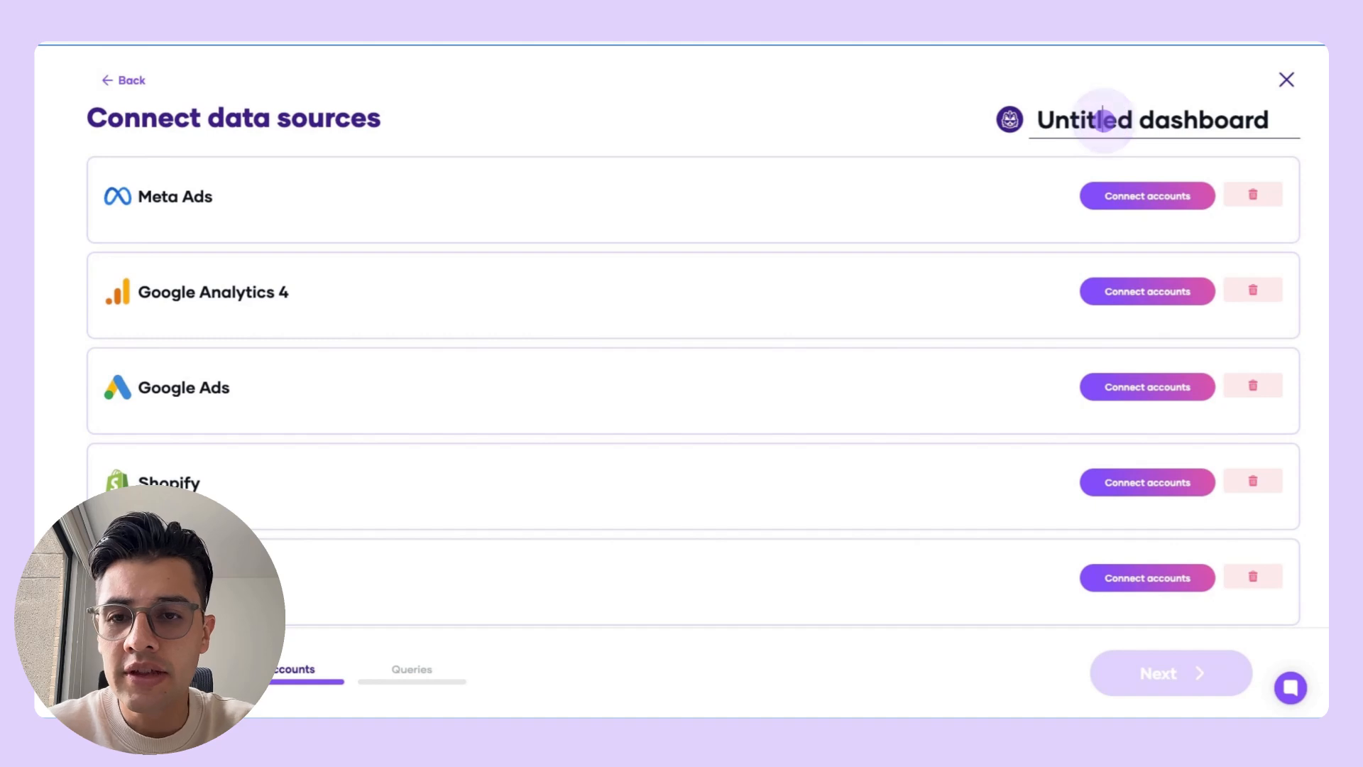
pyautogui.write('Ecomm_report_data')
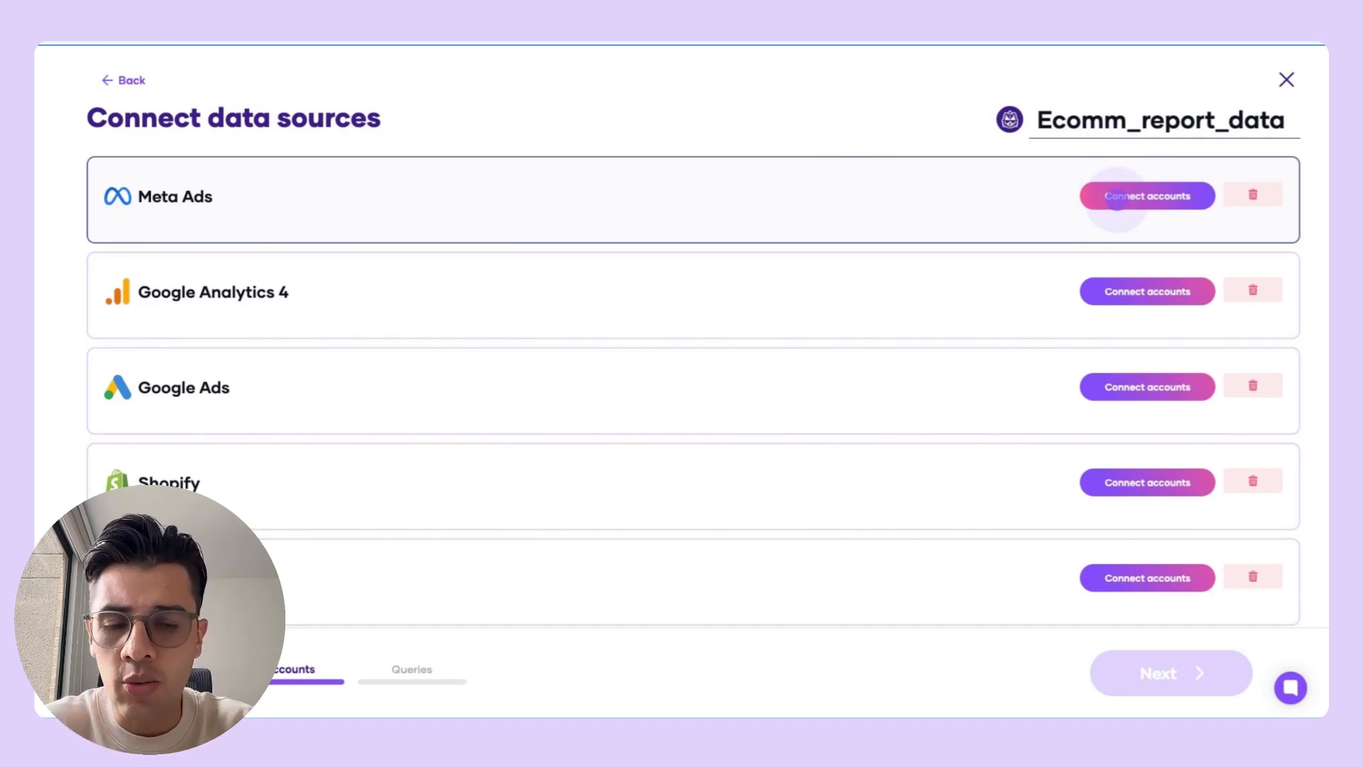
# - Connect one Meta Ads account and one Google Analytics 4 account to the report, saving each selection
pyautogui.click(1117, 199)
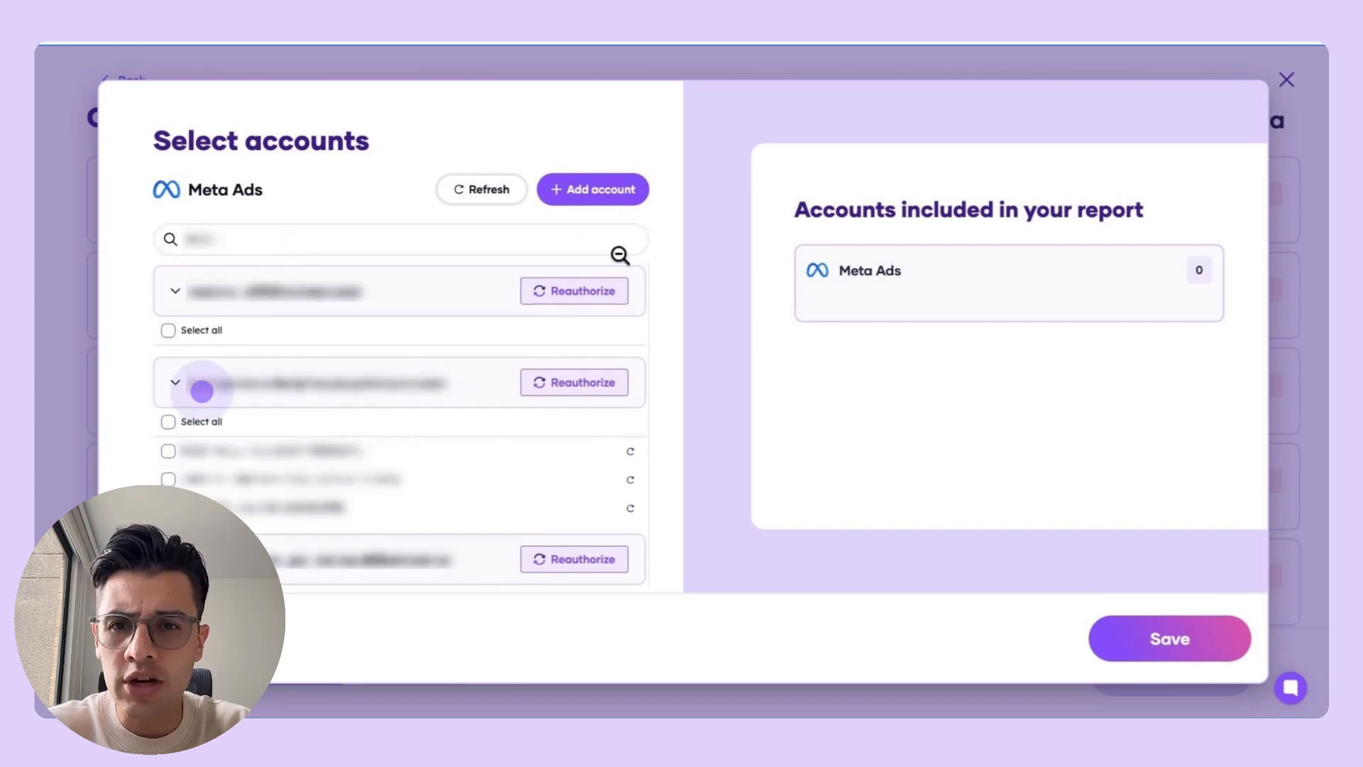
pyautogui.click(167, 451)
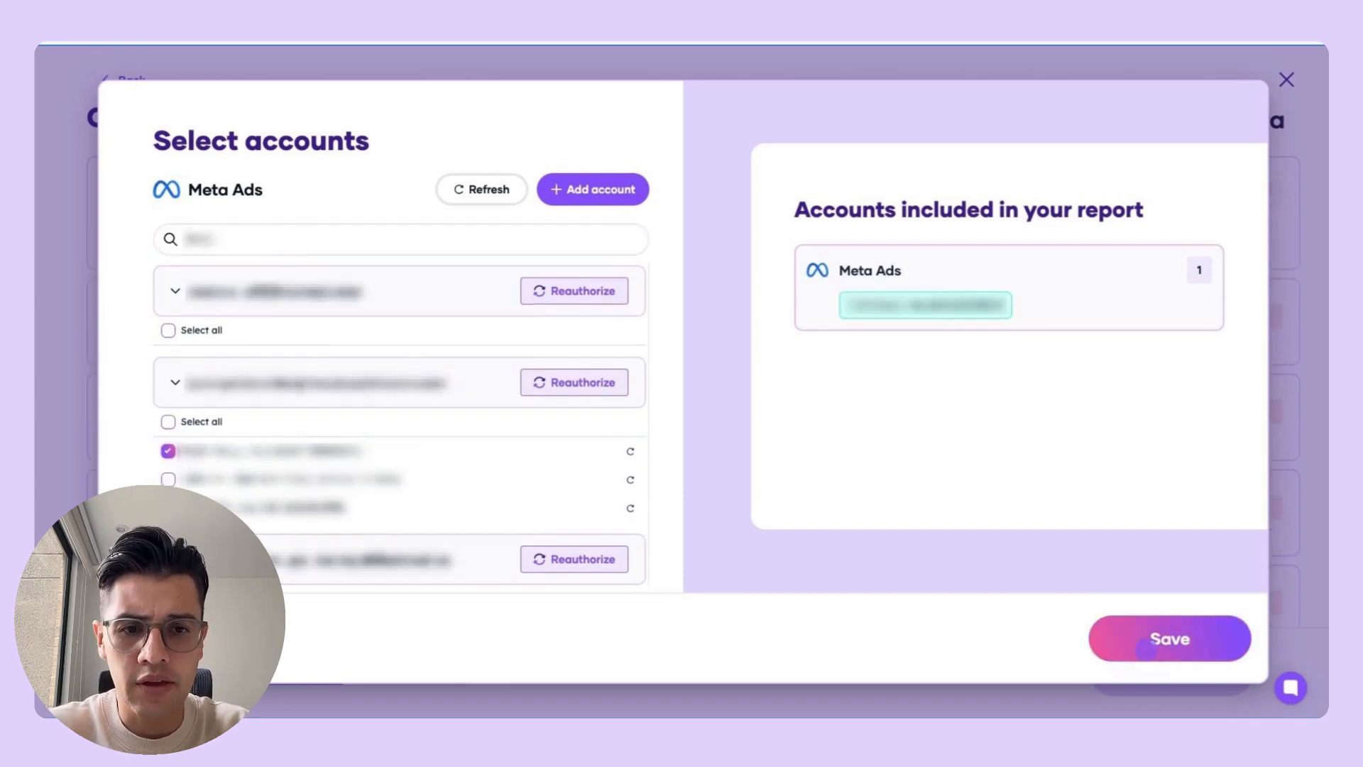
pyautogui.click(1150, 643)
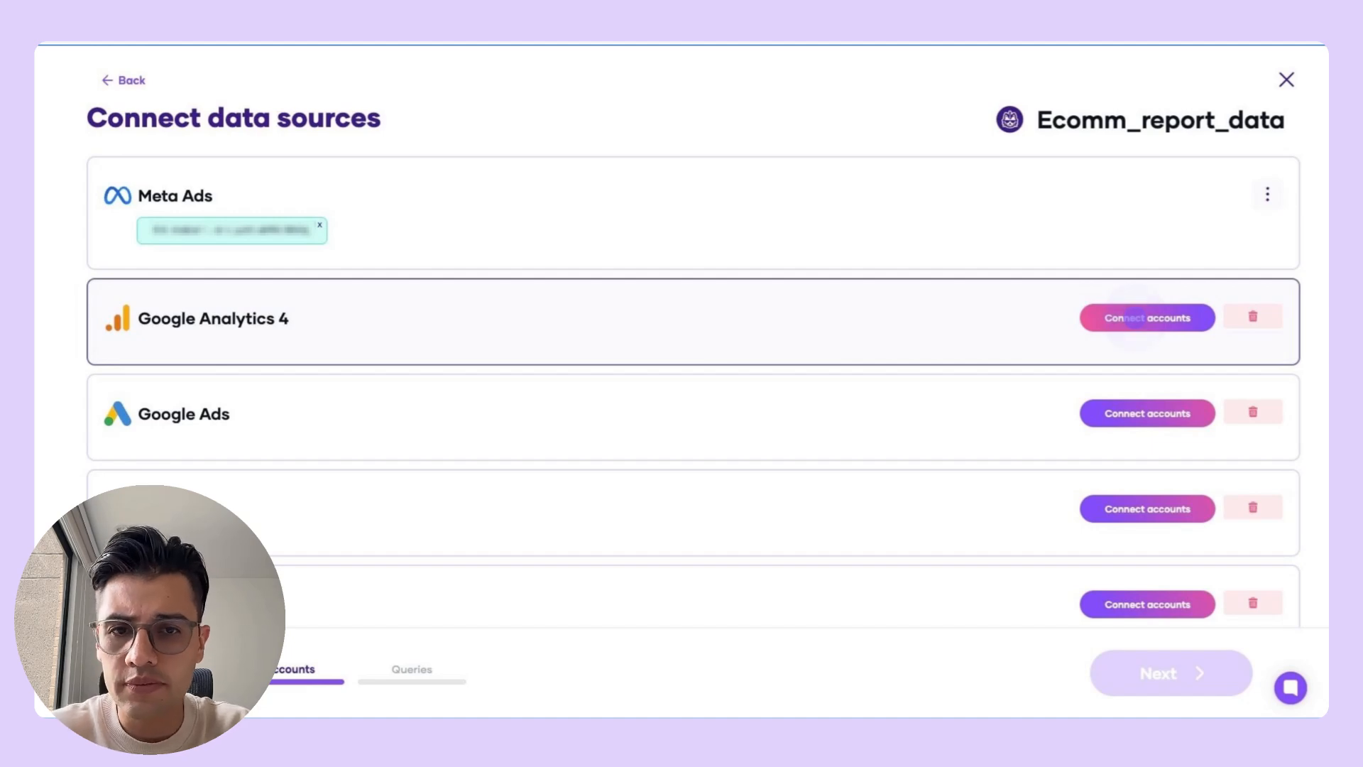
pyautogui.click(1136, 318)
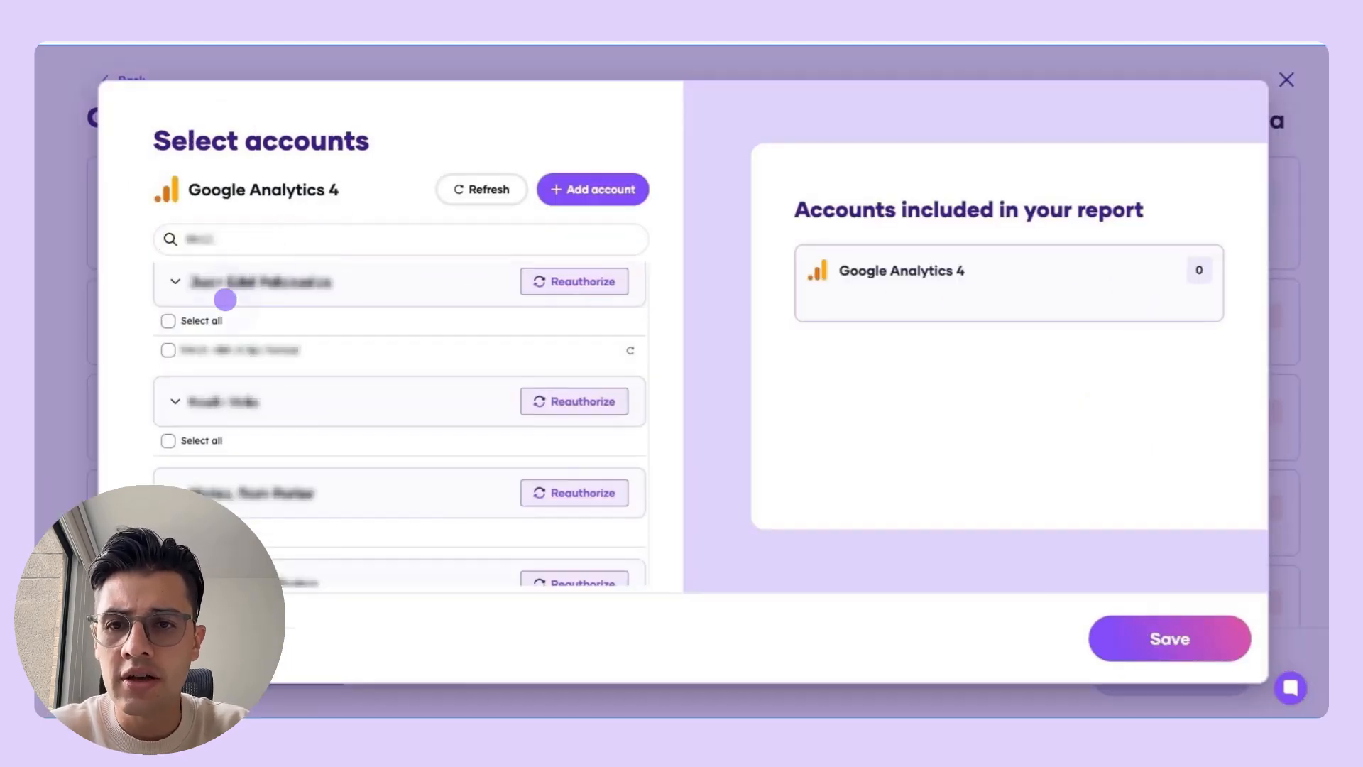
pyautogui.click(168, 350)
pyautogui.click(1150, 639)
# - Connect one Google Ads account and one Shopify store to the report, saving each selection
pyautogui.click(1118, 408)
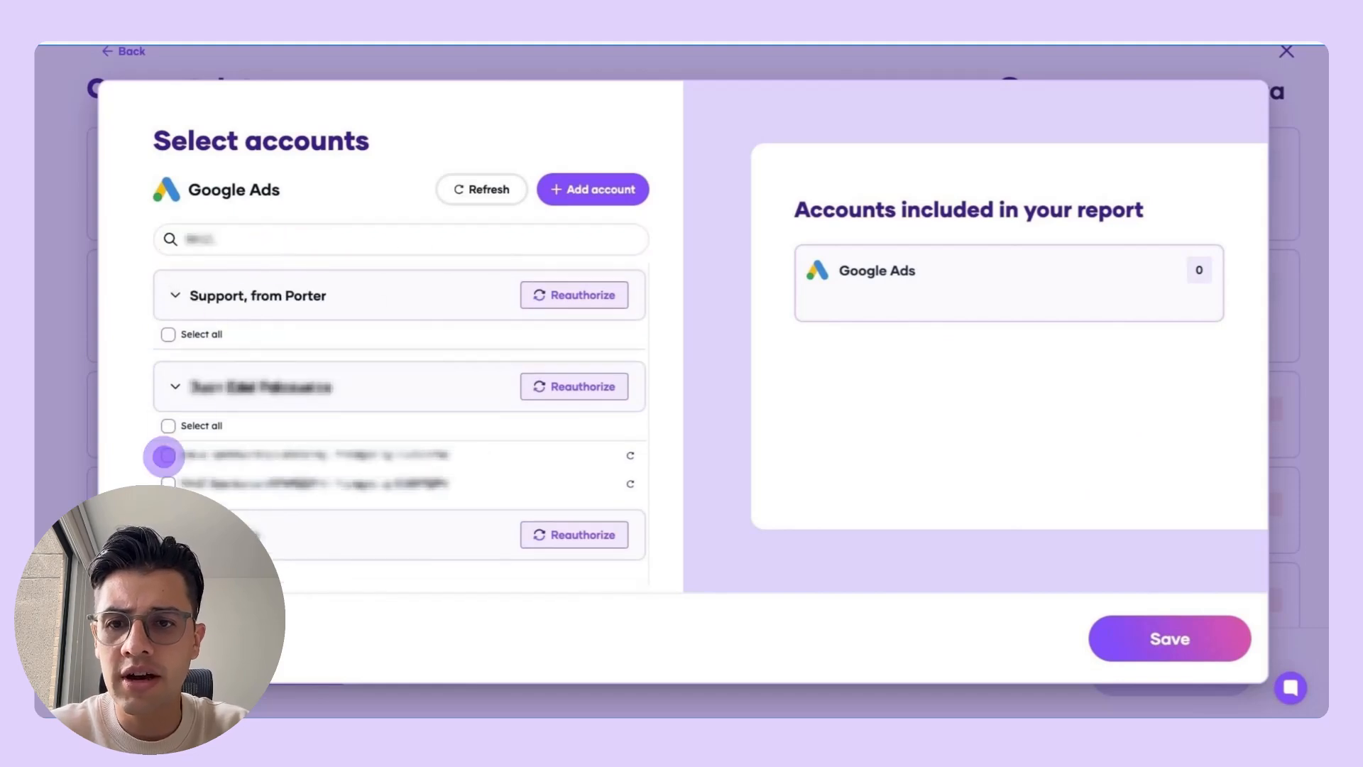
pyautogui.click(165, 454)
pyautogui.click(1126, 625)
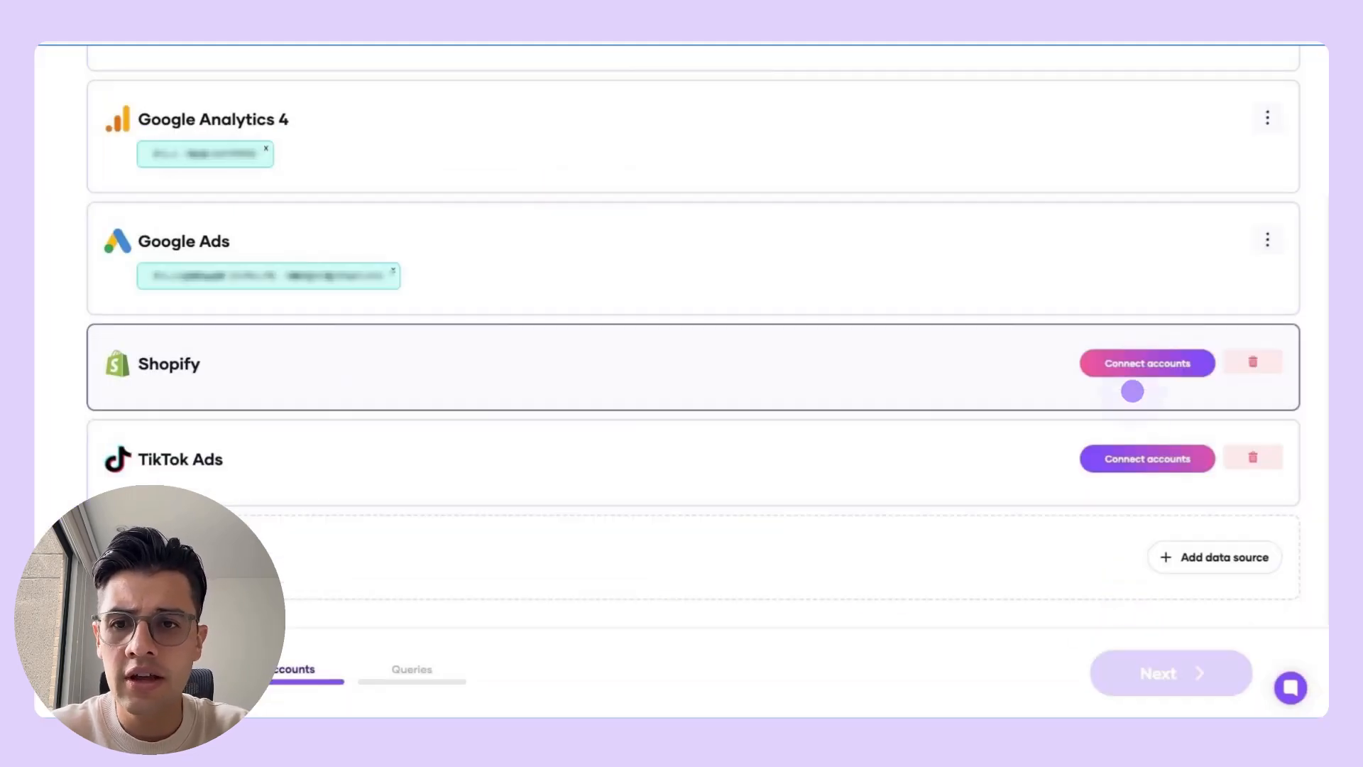
pyautogui.click(1136, 364)
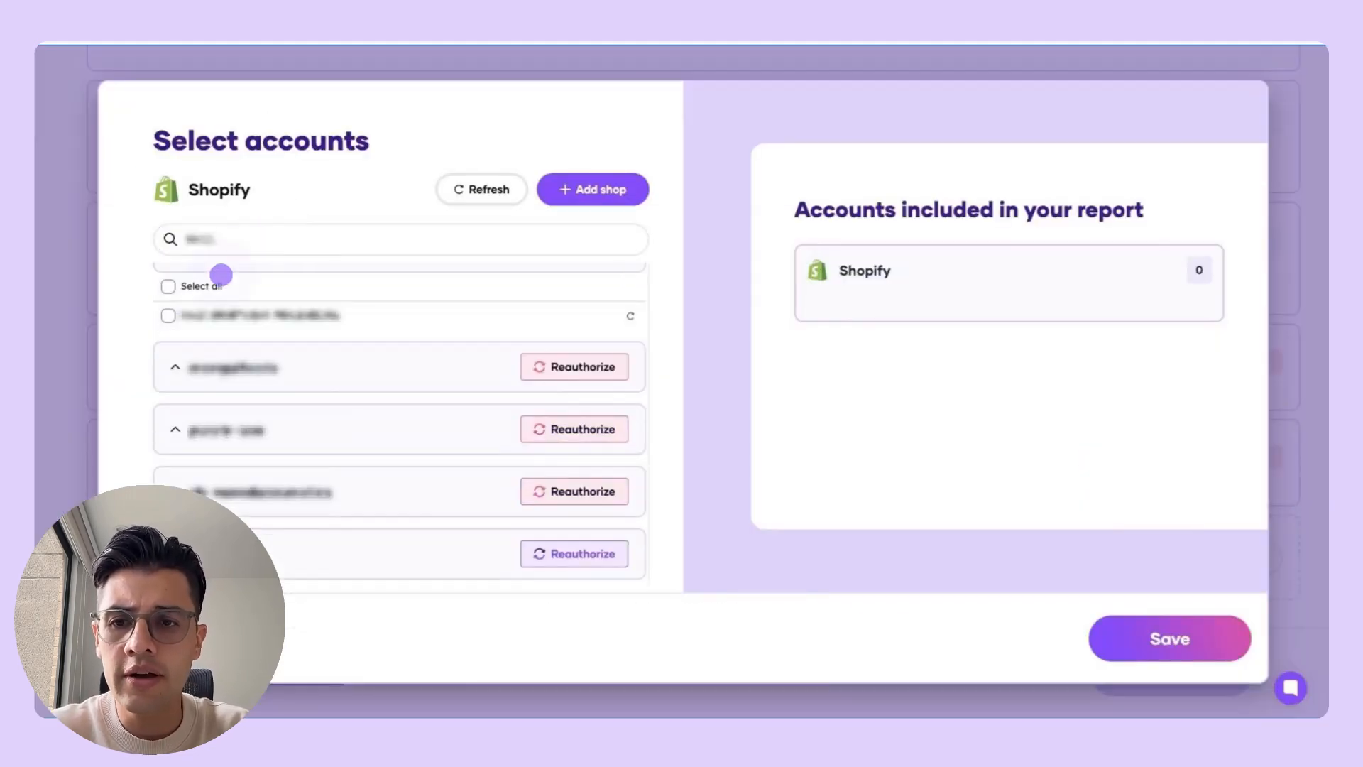
pyautogui.click(167, 313)
pyautogui.click(1115, 624)
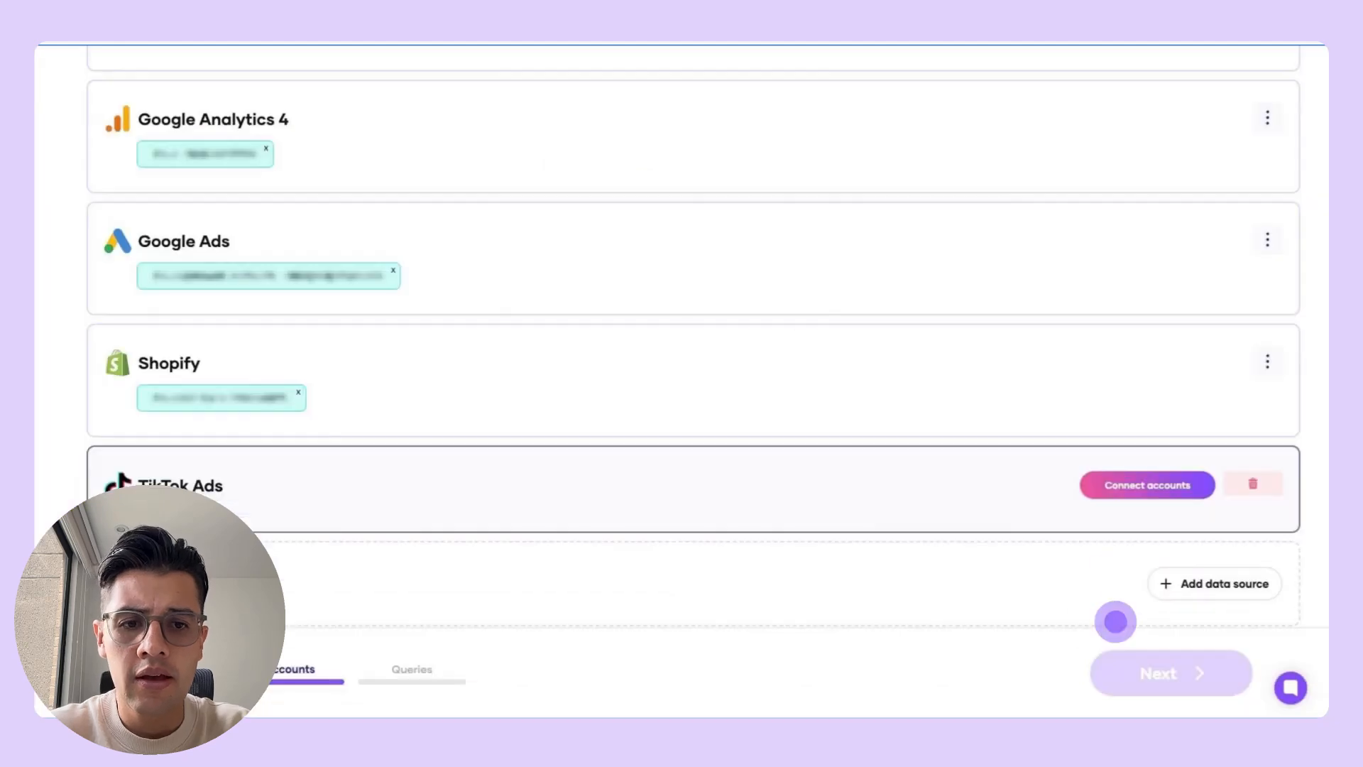
# - Connect one TikTok Ads account to the report and continue to the query setup
pyautogui.click(1144, 487)
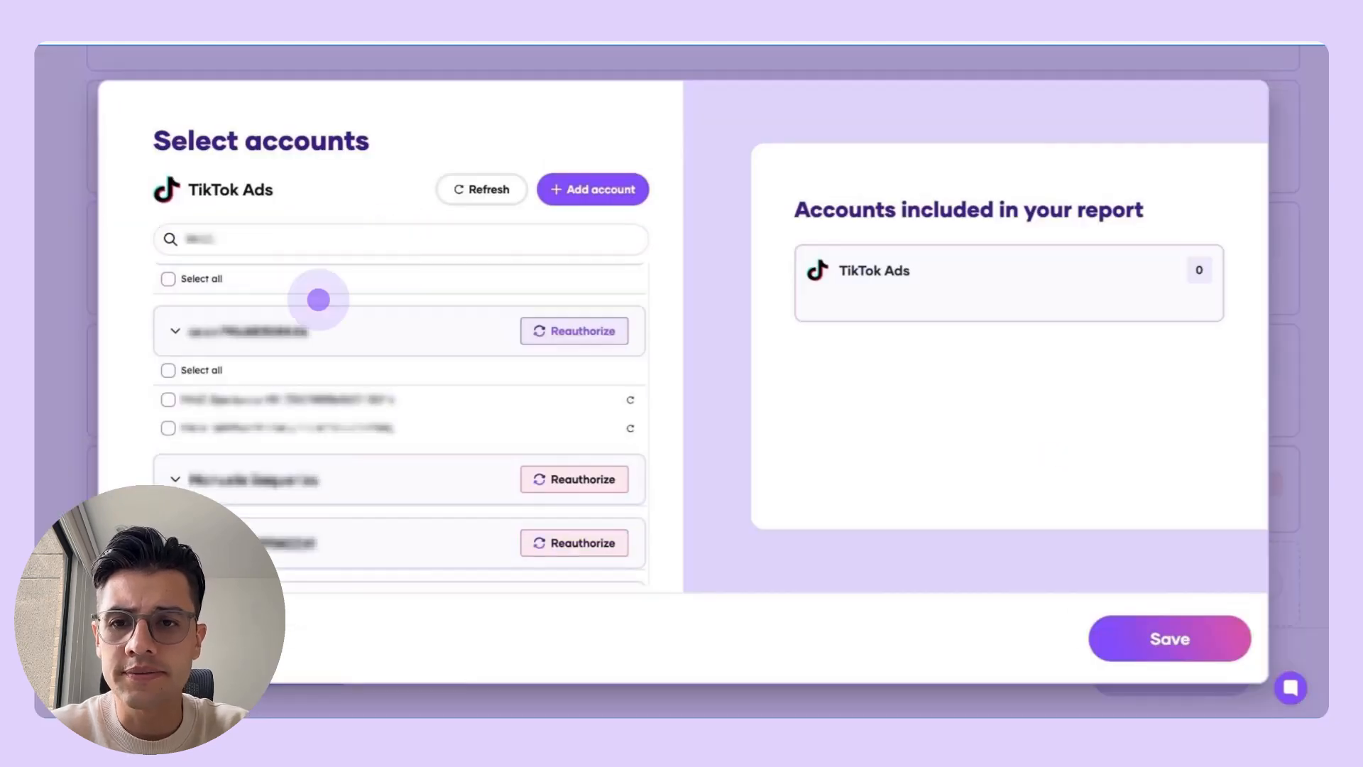
pyautogui.click(168, 428)
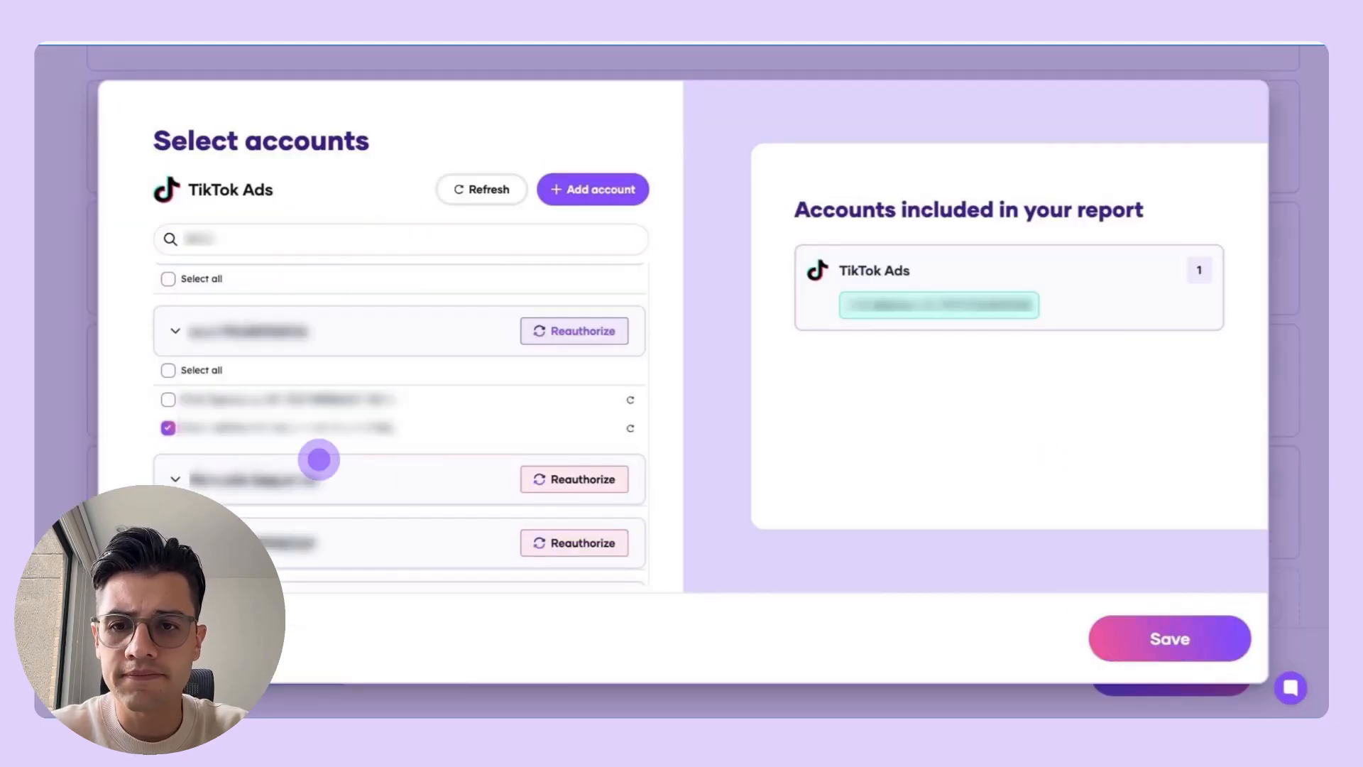
pyautogui.click(1129, 639)
pyautogui.click(1157, 673)
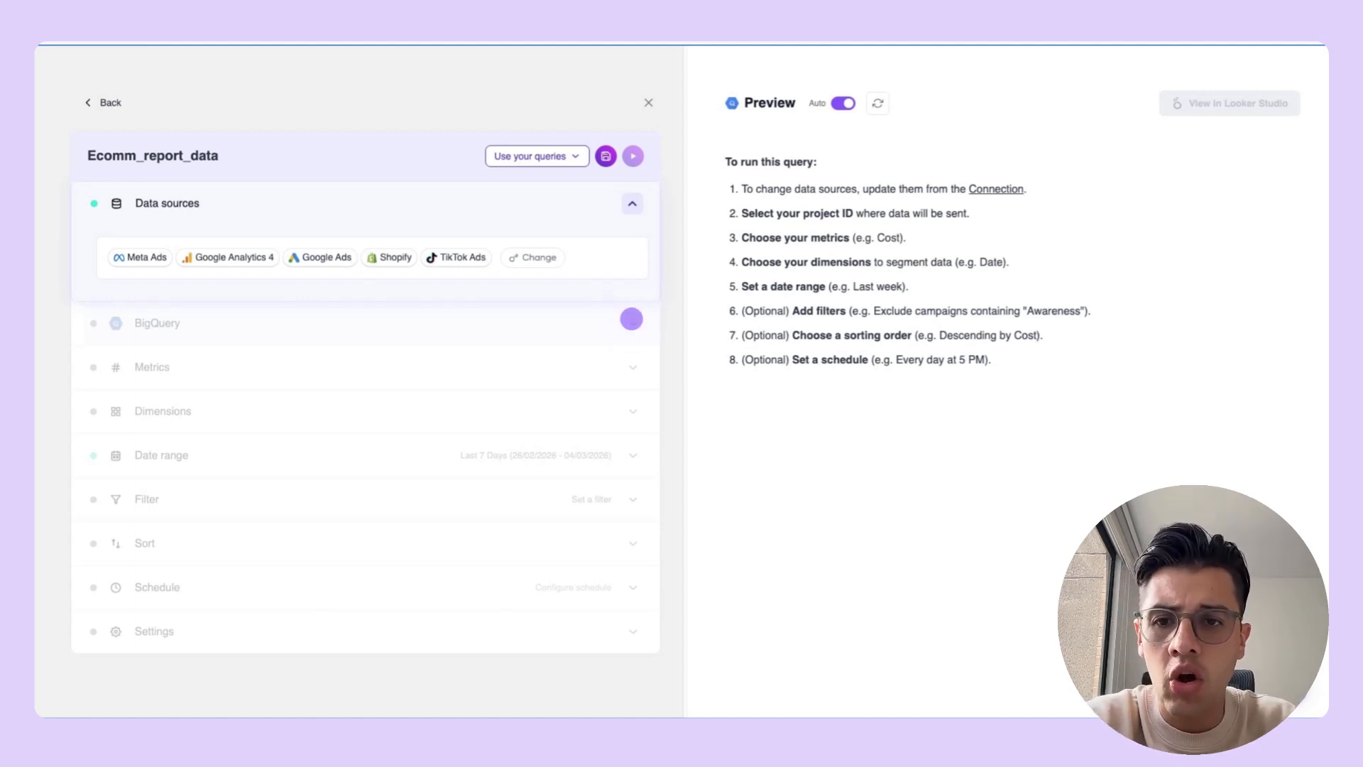
# - Set the BigQuery destination account to the listed Google account that has no Porter label
pyautogui.click(631, 319)
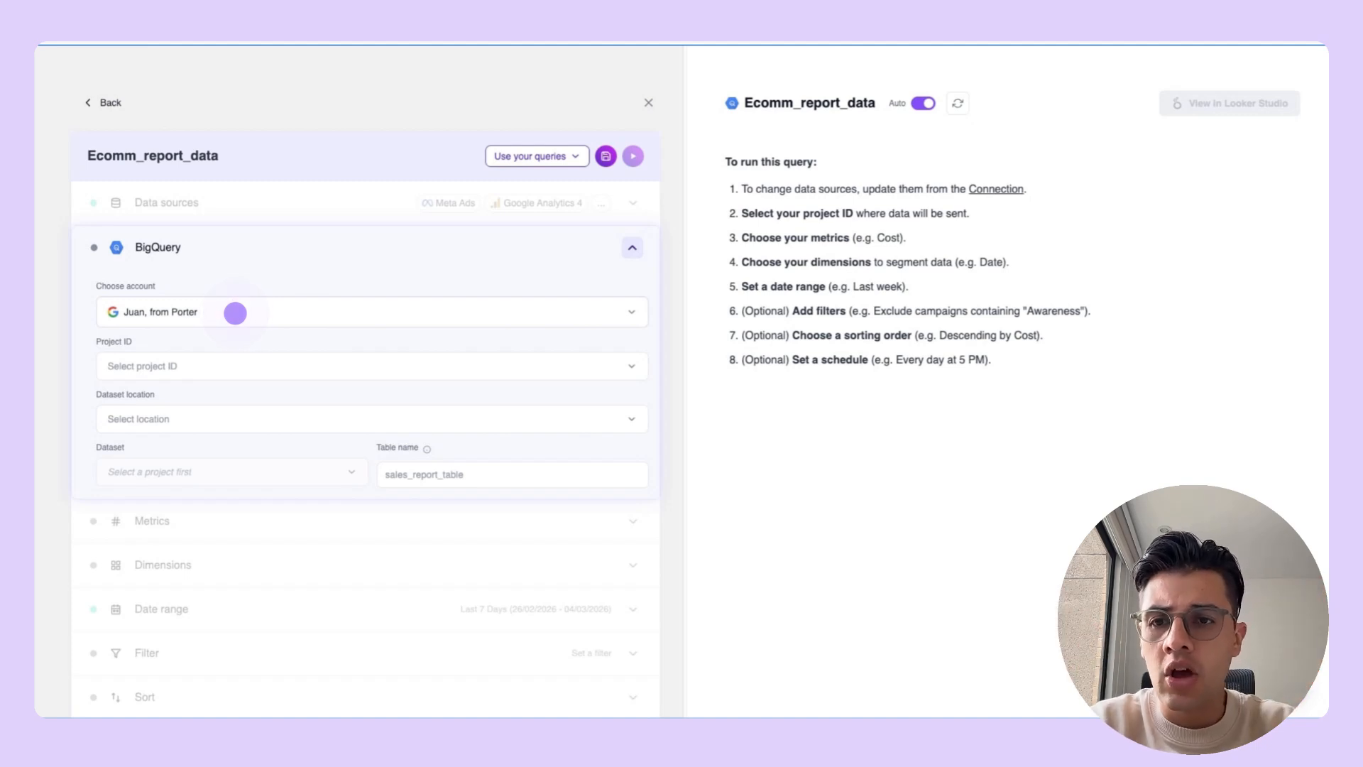
pyautogui.click(235, 313)
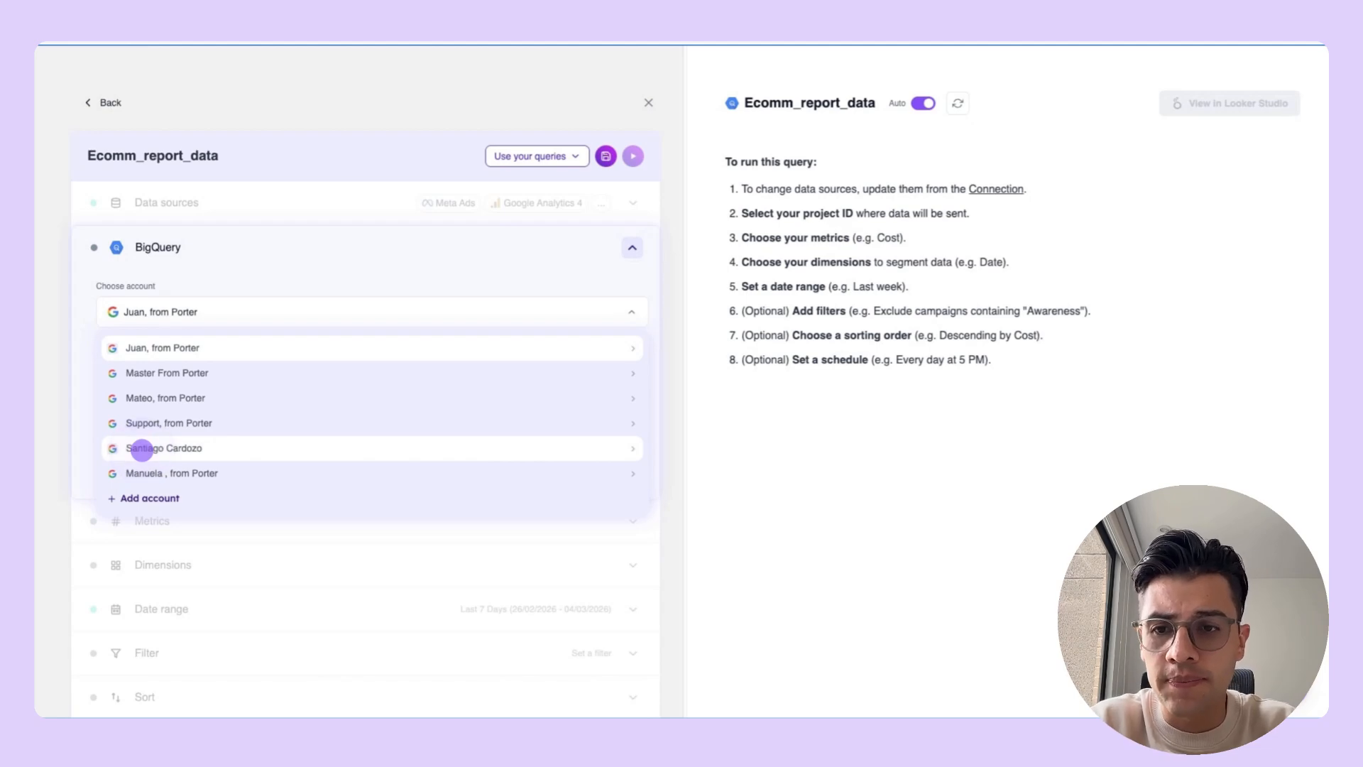
pyautogui.click(142, 448)
# - Set the project to Marketing Data Test Project and the dataset location to US (Multi-region), and list the available datasets
pyautogui.click(153, 366)
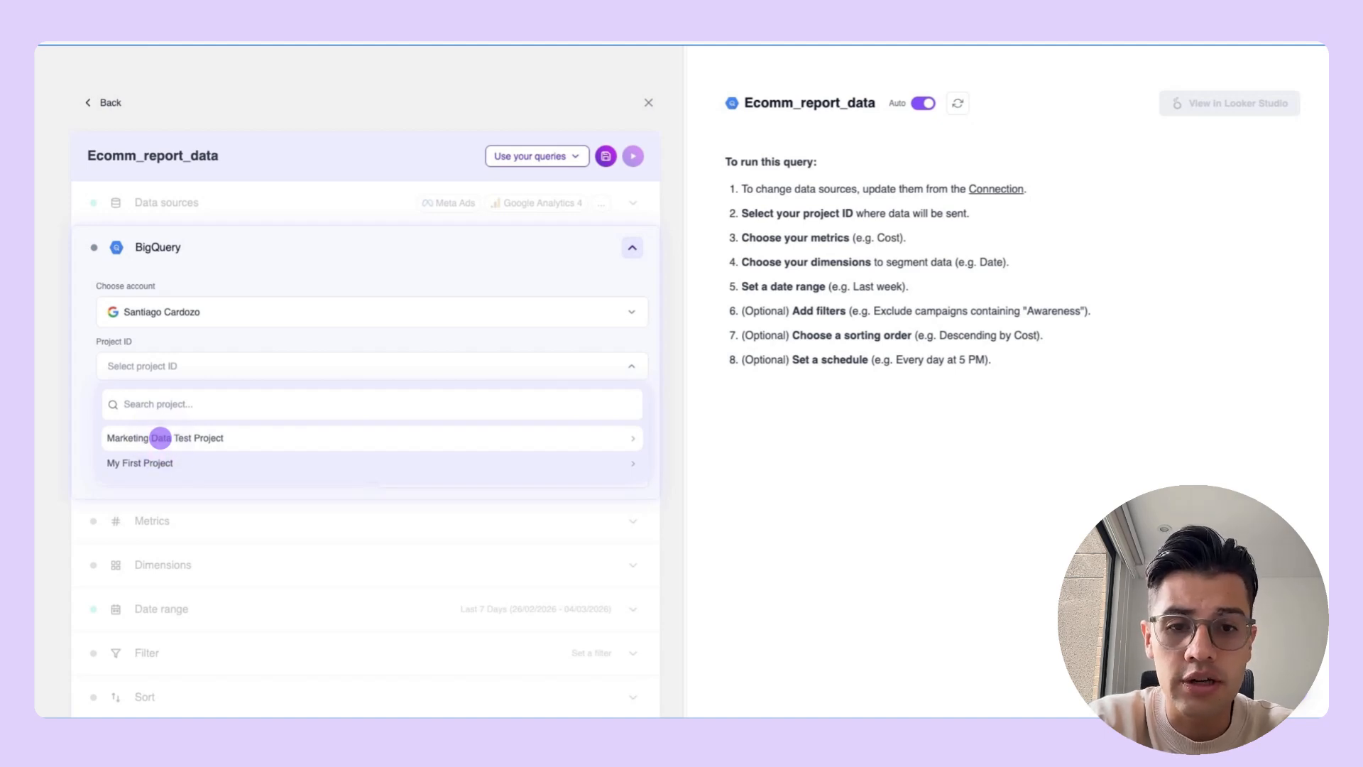
pyautogui.click(161, 437)
pyautogui.click(159, 419)
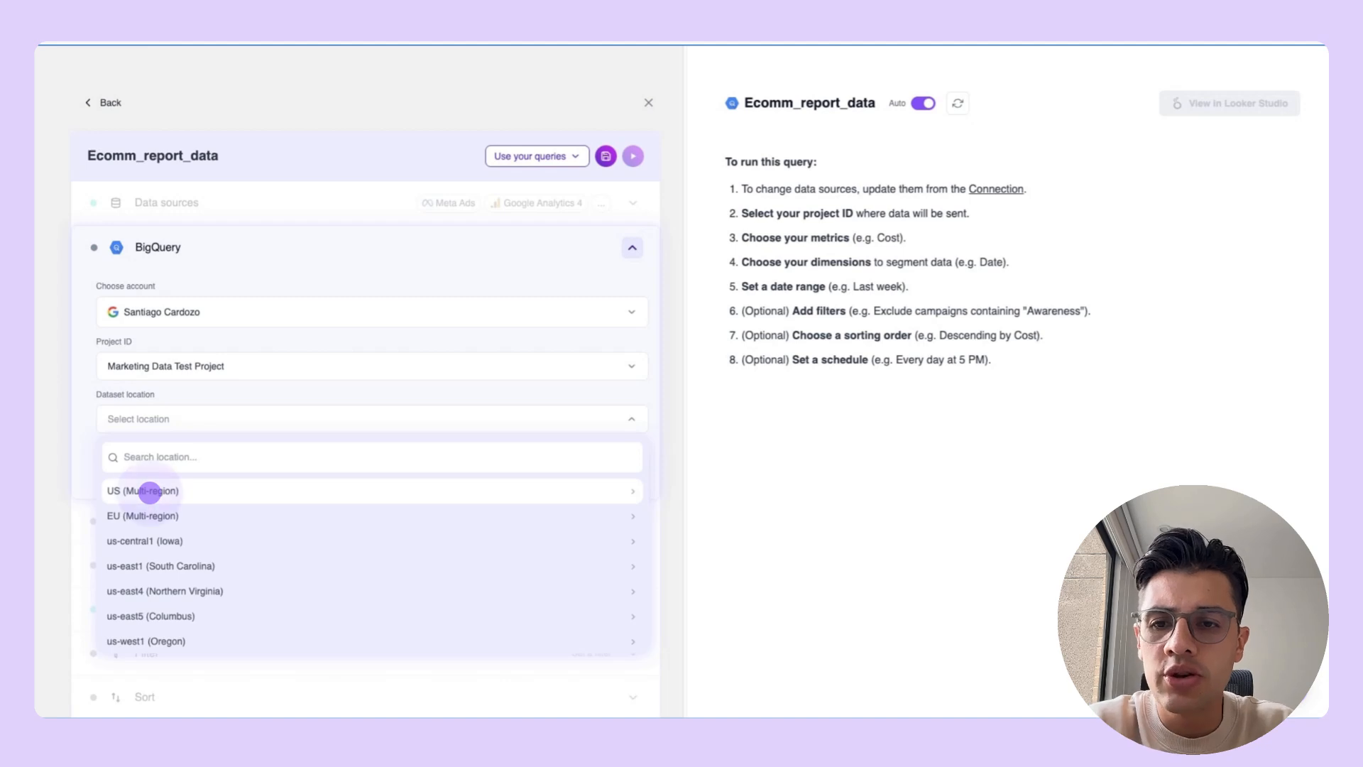
pyautogui.click(150, 490)
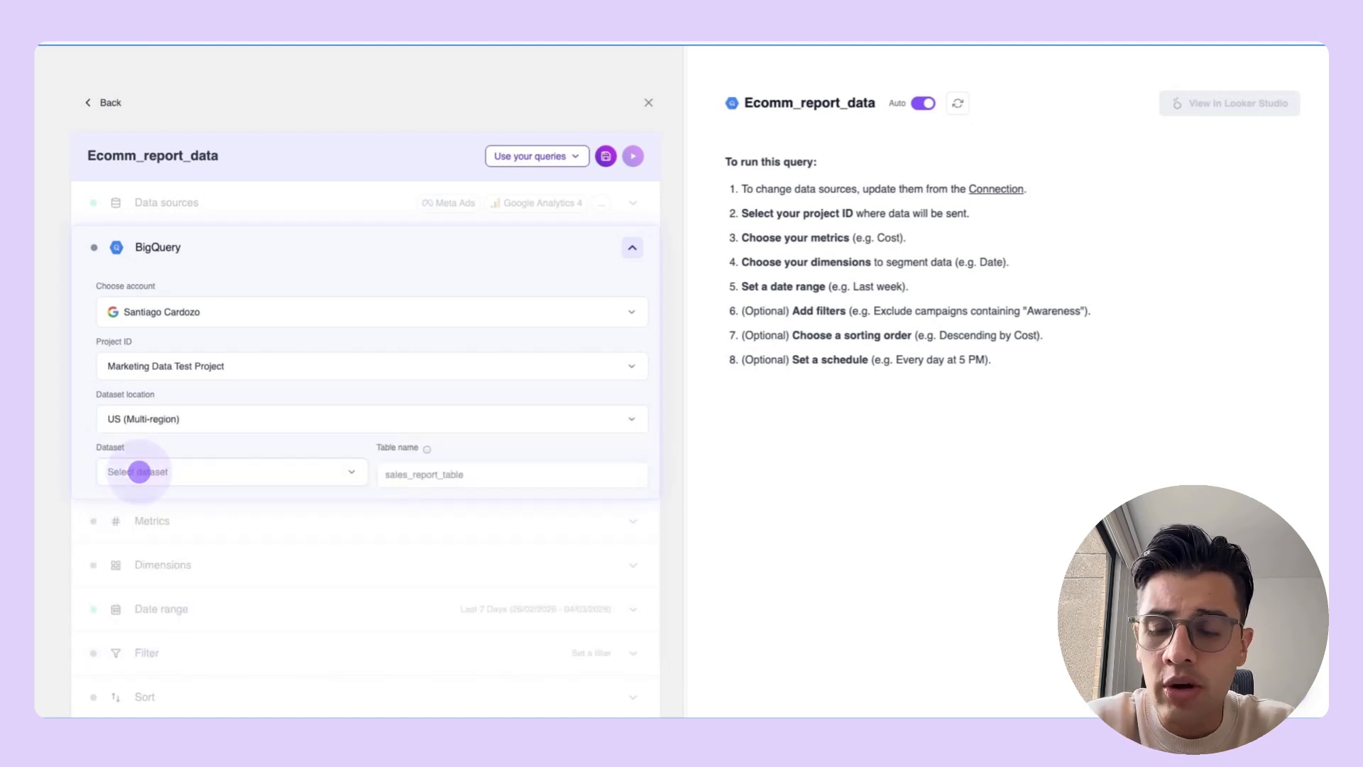
pyautogui.click(139, 471)
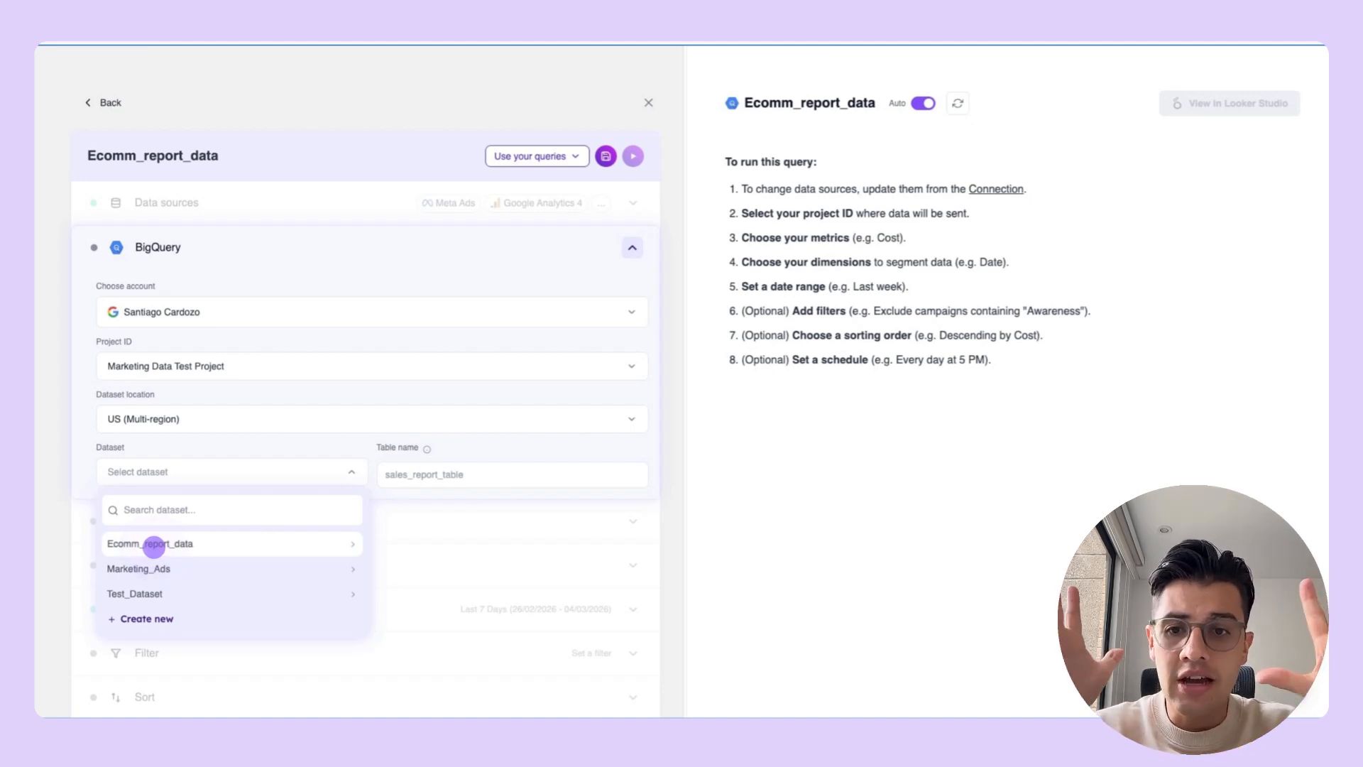
pyautogui.click(153, 546)
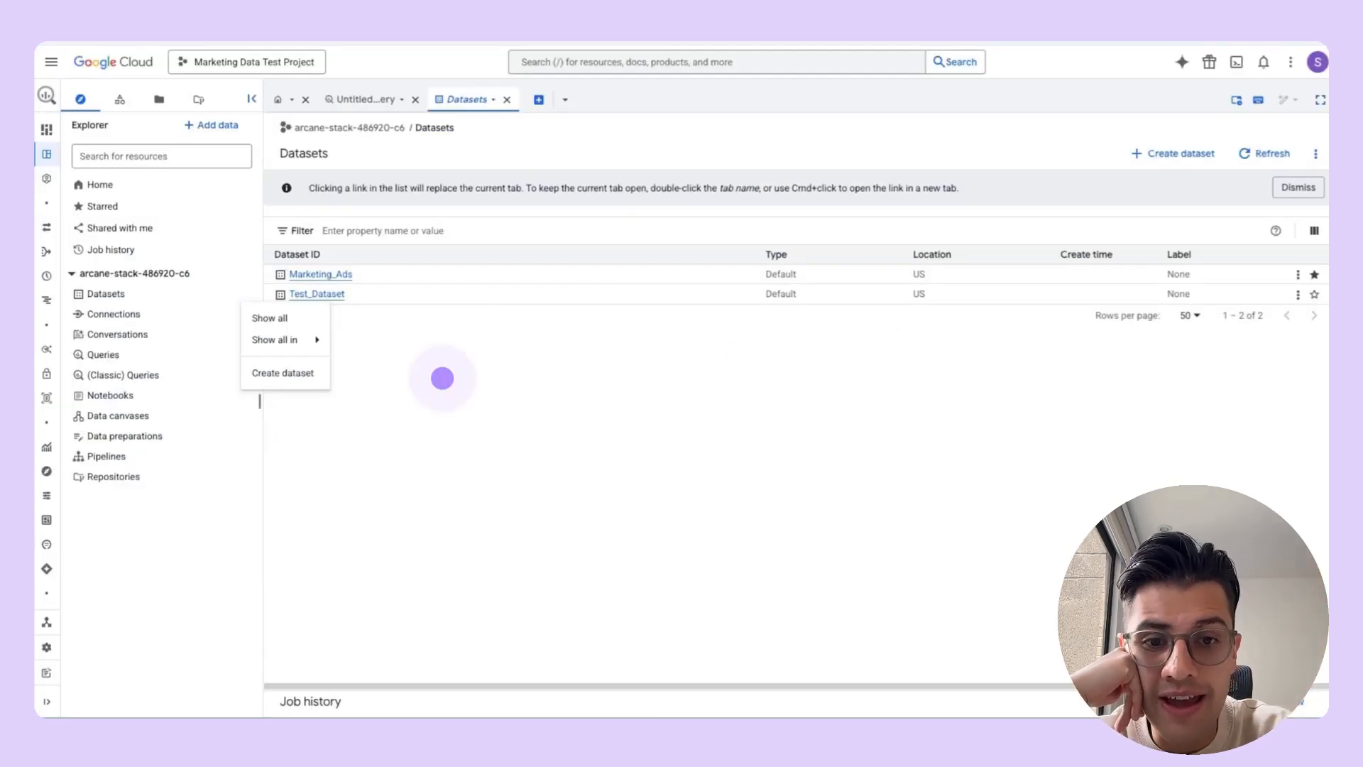
# - Switch to Google Cloud and start creating a dataset in the Marketing Data Test Project
pyautogui.click(443, 378)
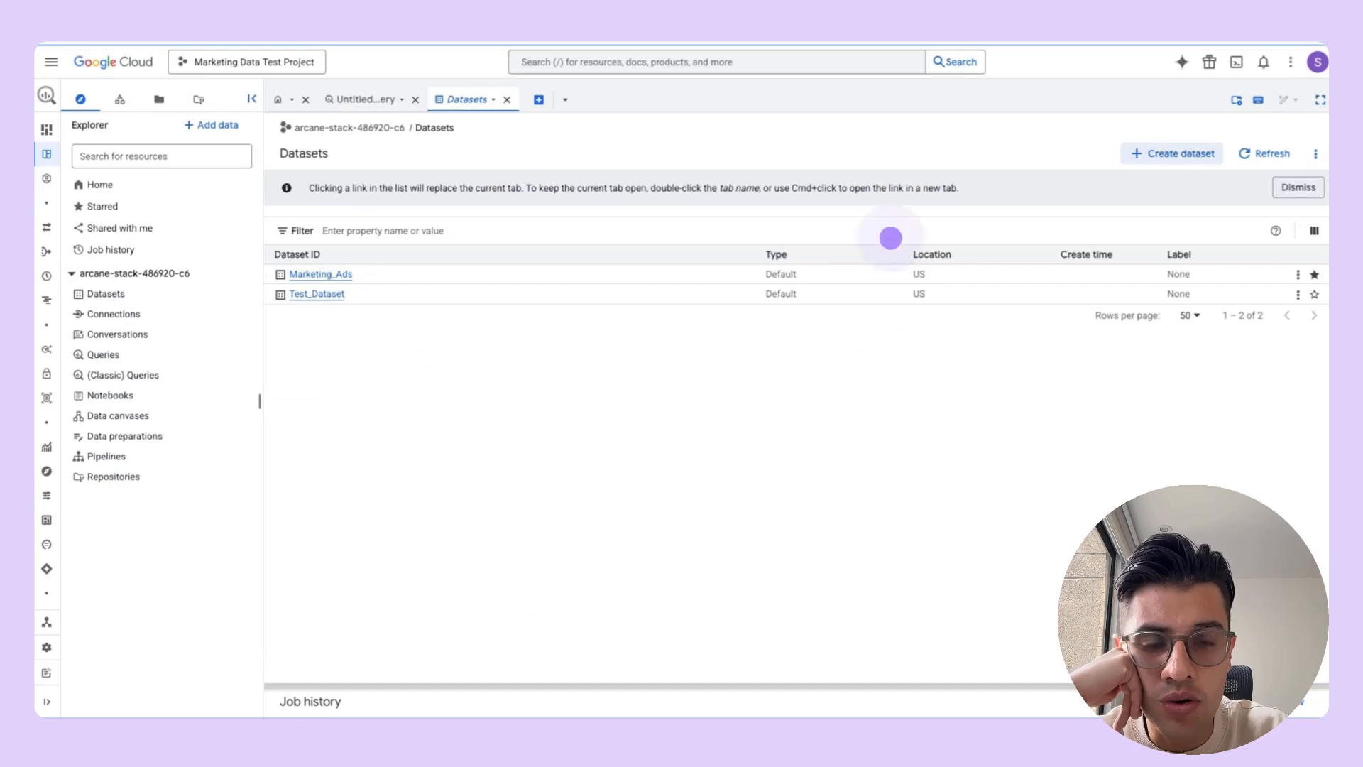
pyautogui.click(1164, 154)
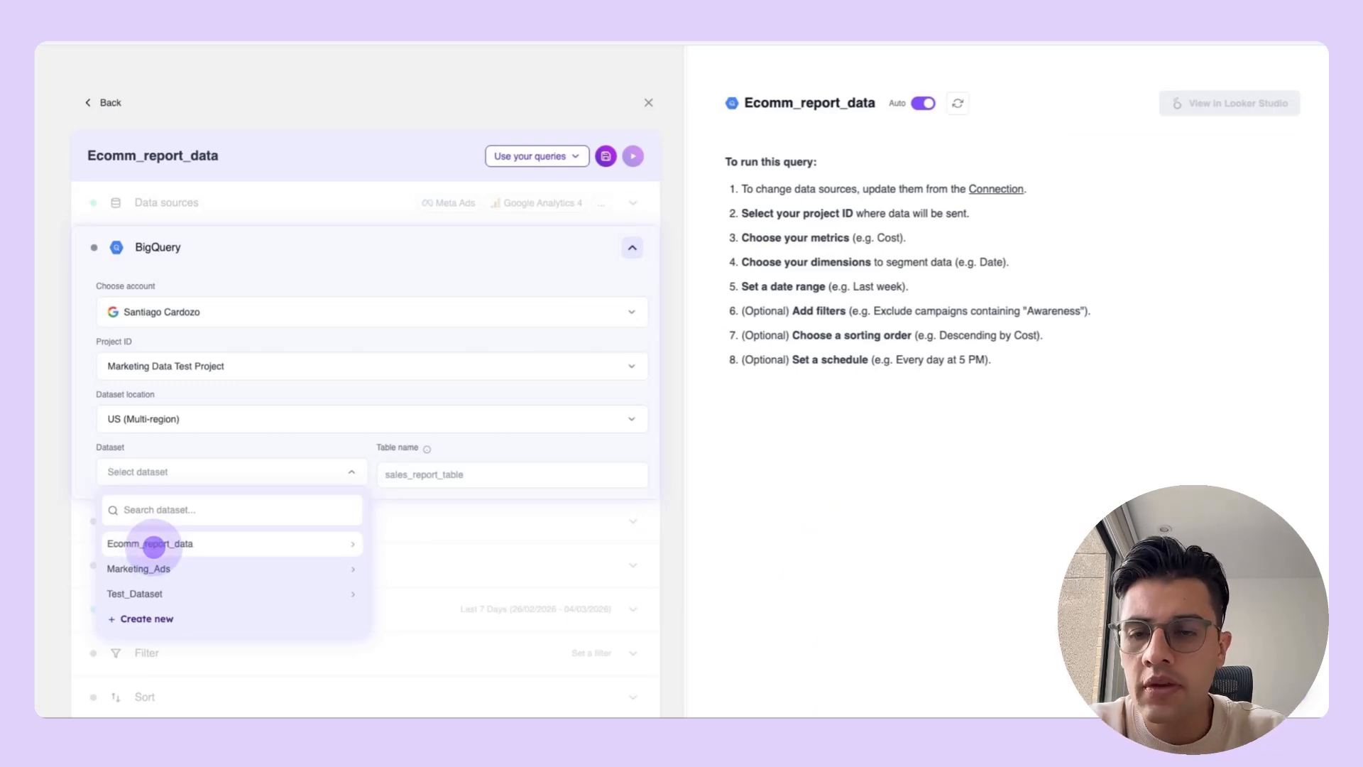
# - Back in the query setup, choose the Ecomm_report_data dataset and name the destination table conversion_rates
pyautogui.click(154, 546)
pyautogui.click(413, 474)
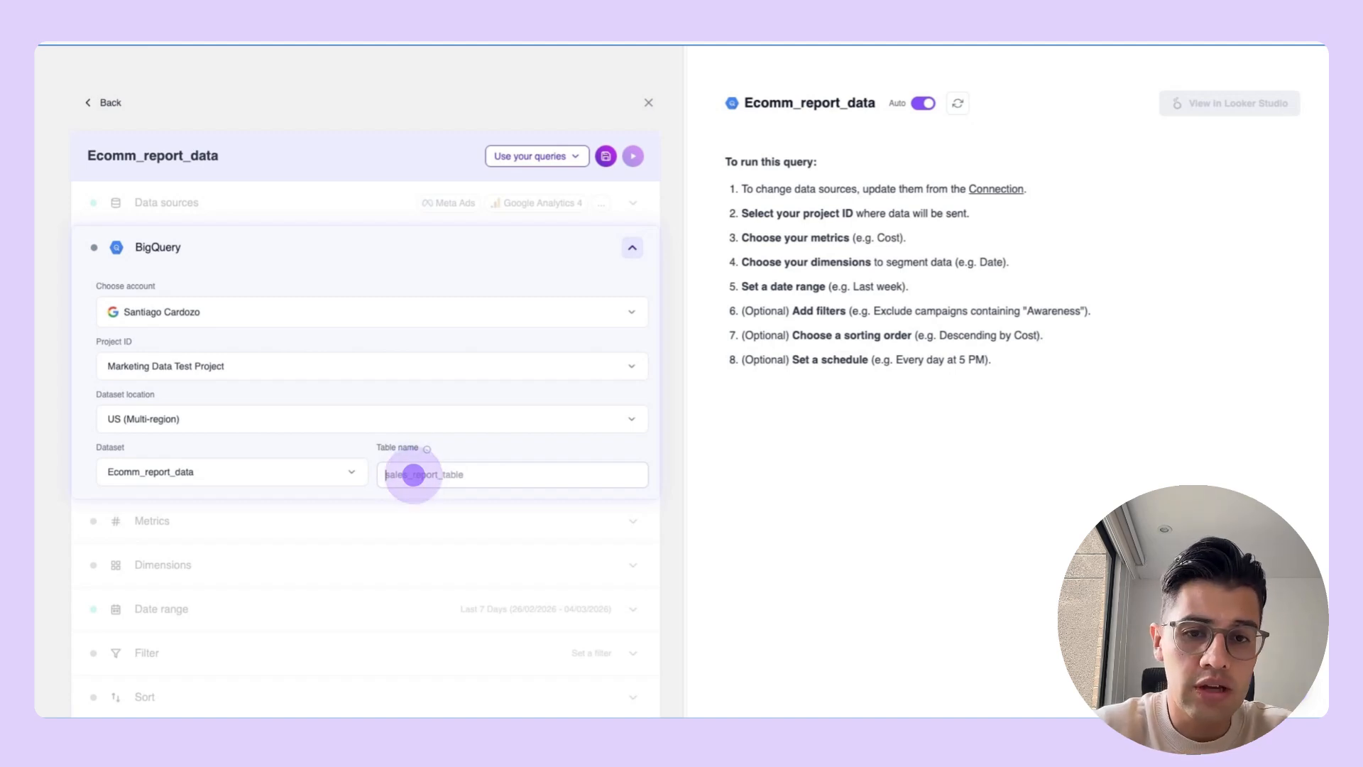
pyautogui.write('conversion_rates')
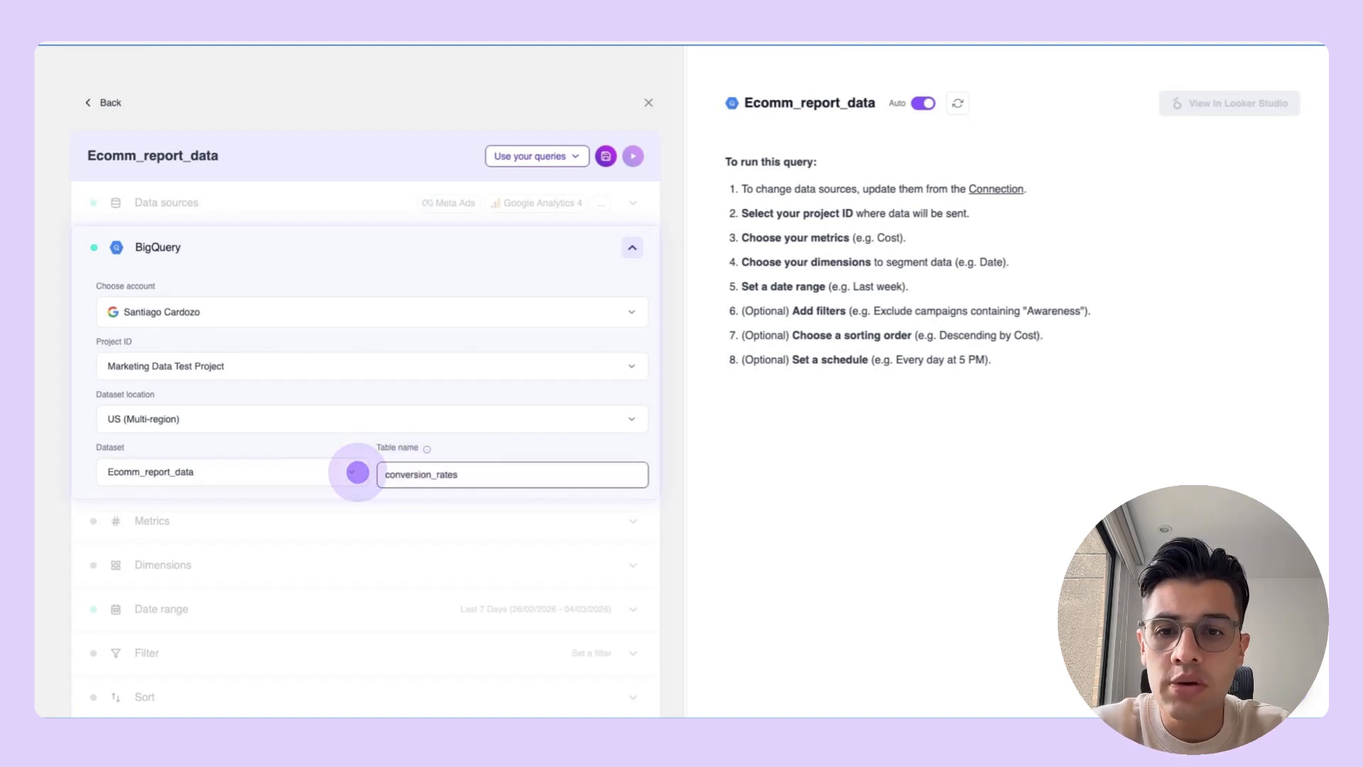
# - Add Shopify Orders, Blended New Customers Orders, Blended New Customers and GA4 Sessions as the query's metrics
pyautogui.scroll(-1, 472, 456)
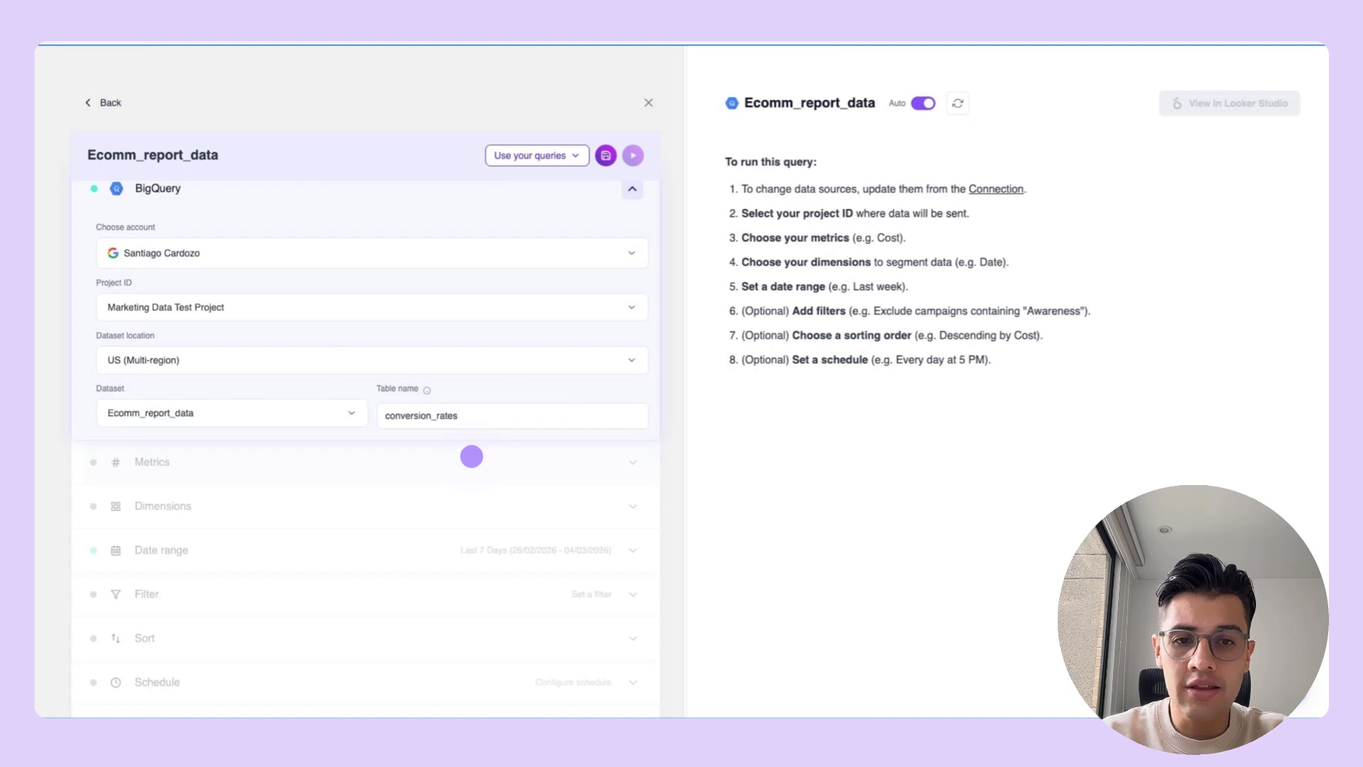
pyautogui.click(472, 456)
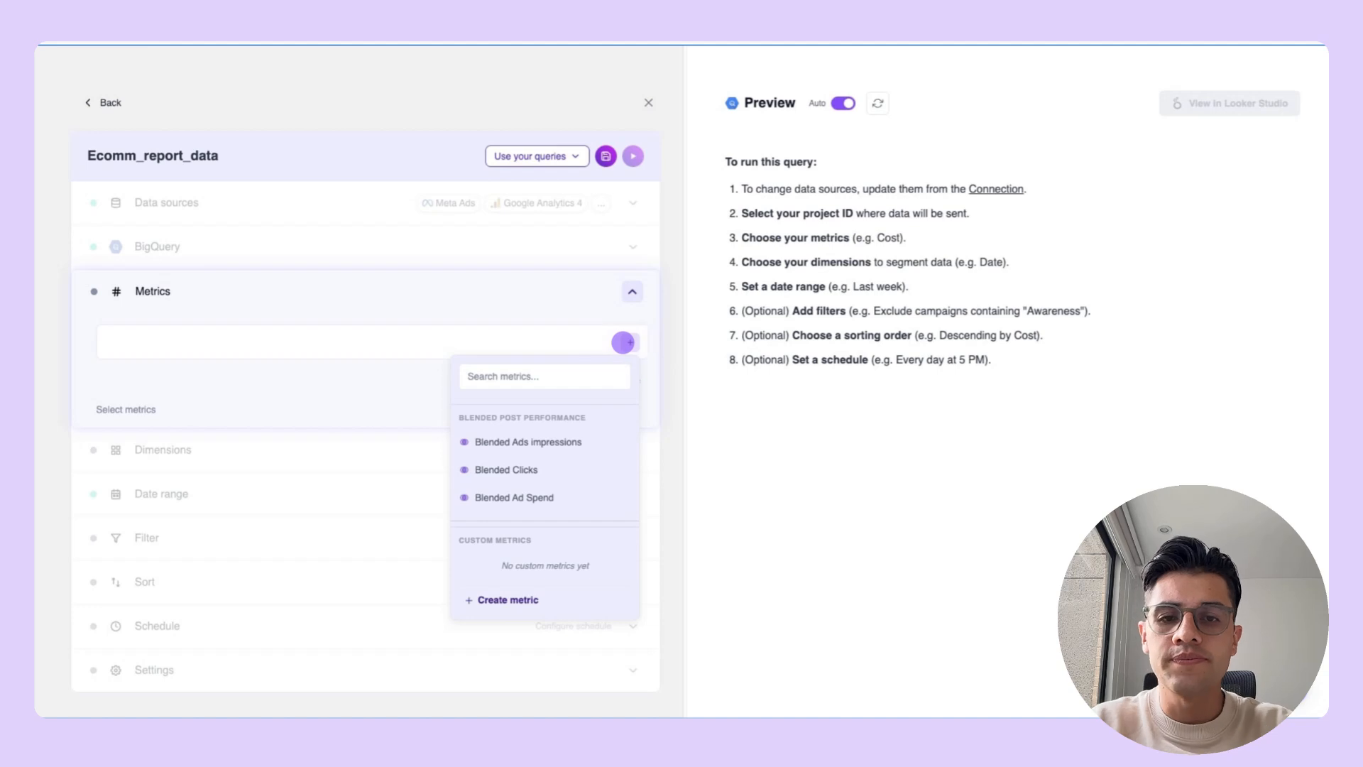
pyautogui.click(497, 377)
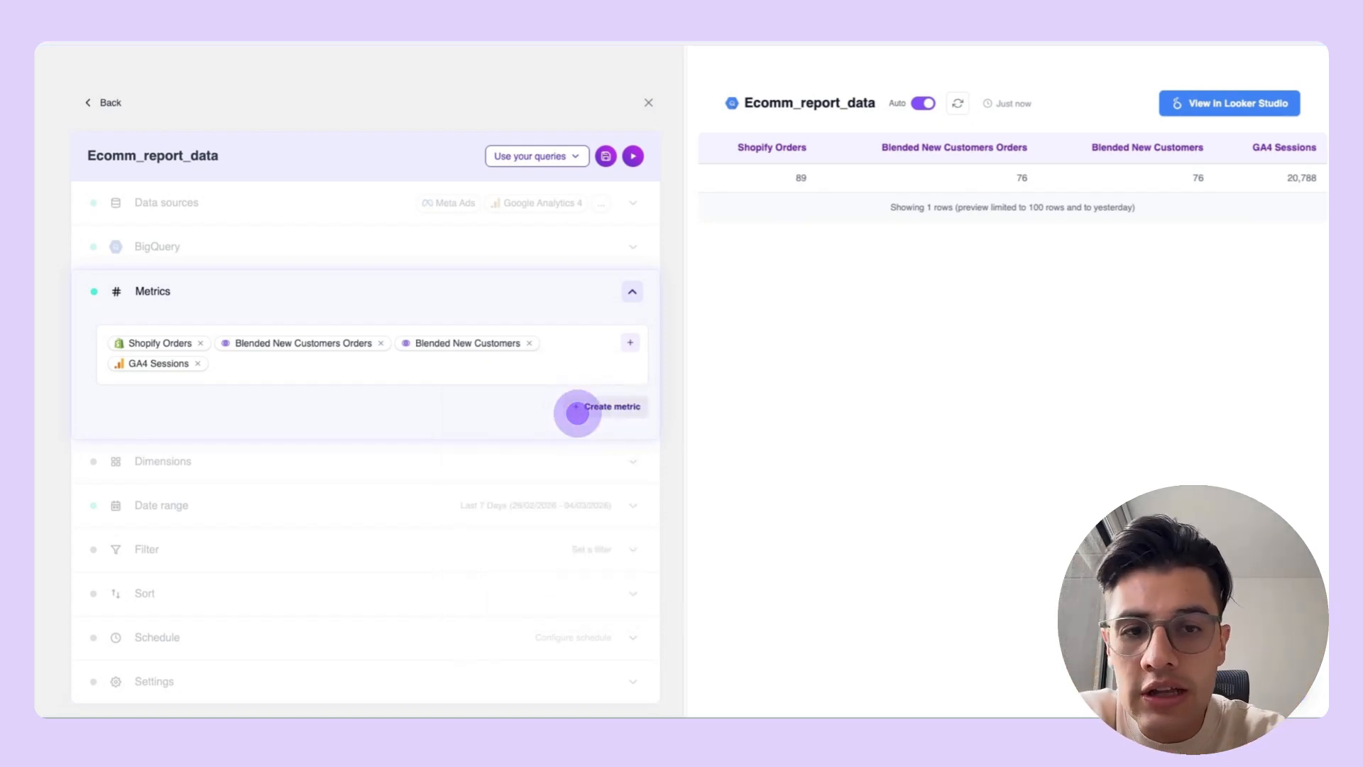
# - Start a new custom metric named Conversion Rate
pyautogui.click(577, 410)
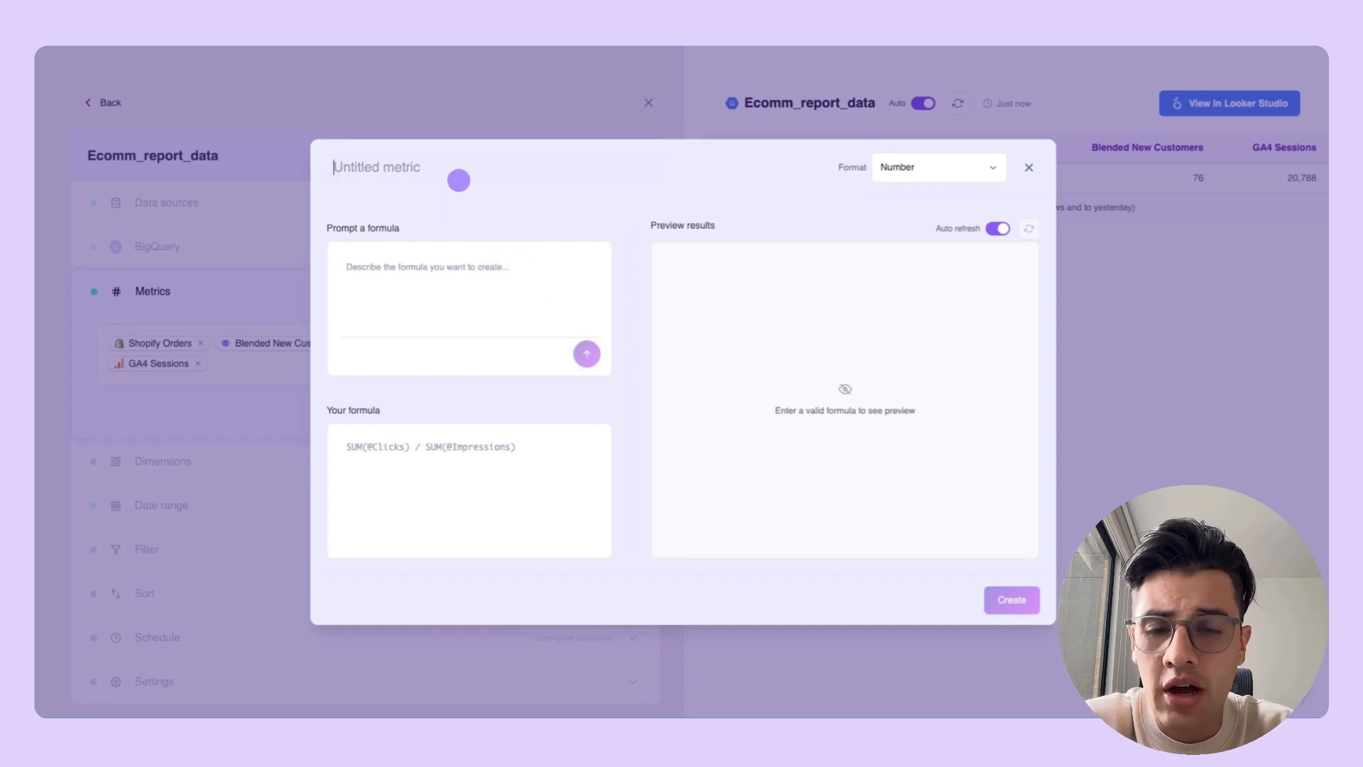
pyautogui.click(456, 173)
pyautogui.write('Conversion Rate')
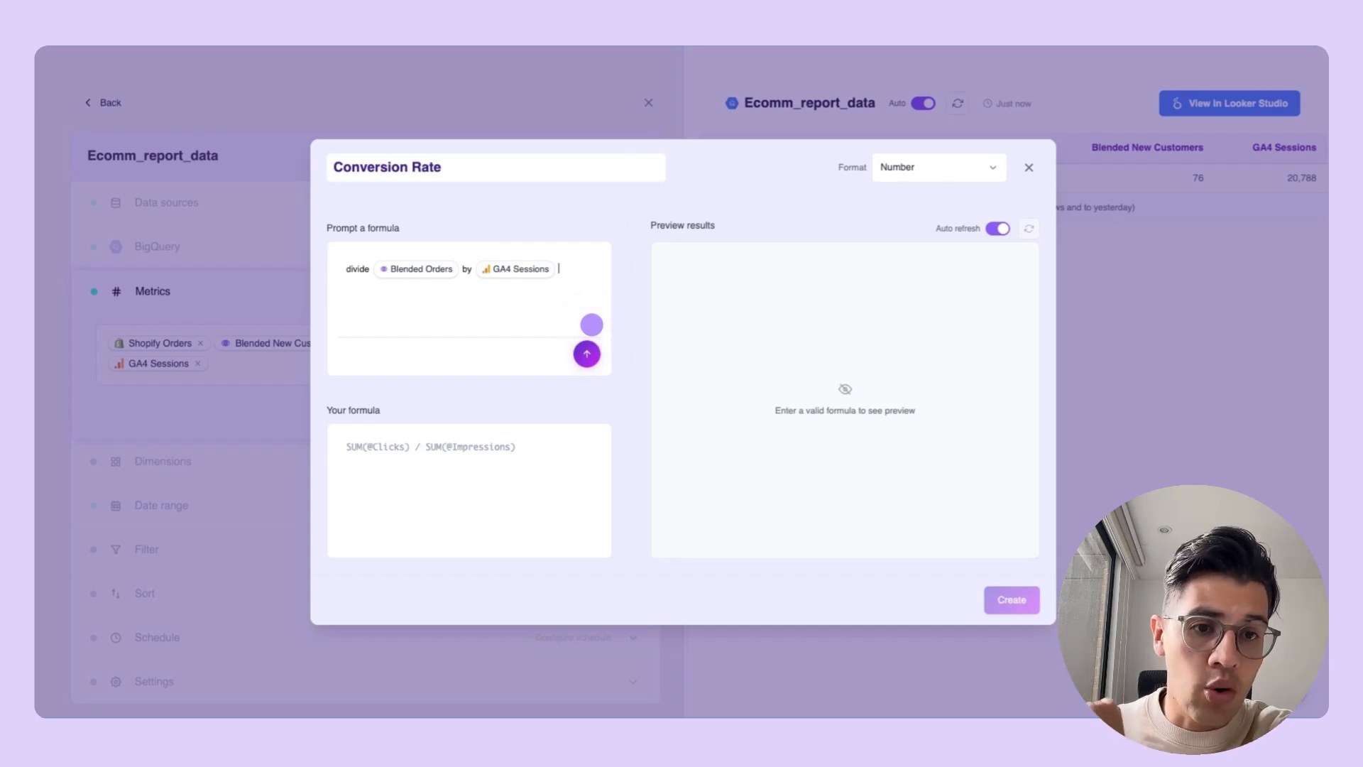
# - Generate the metric's formula from a prompt dividing Blended Orders by GA4 Sessions as a percentage, and set its format to Percentage
pyautogui.click(590, 358)
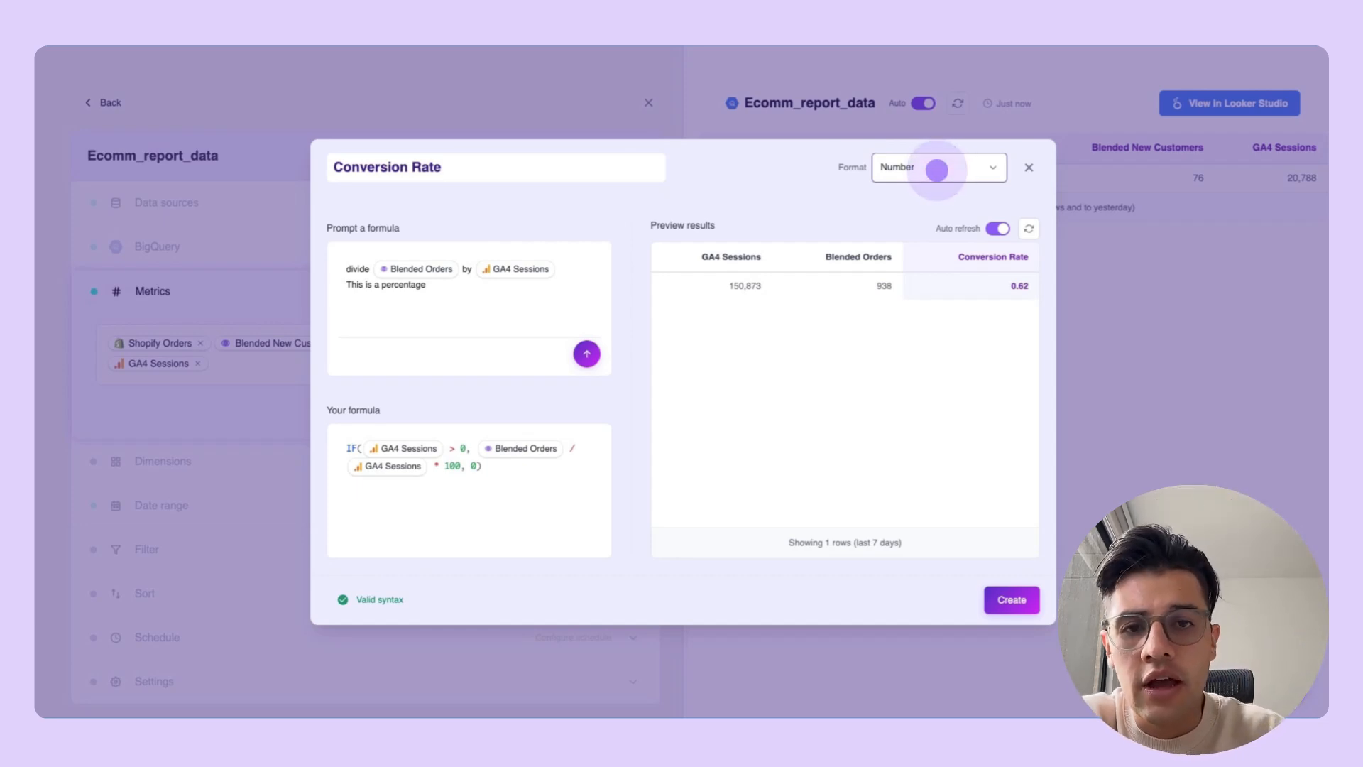
pyautogui.click(937, 170)
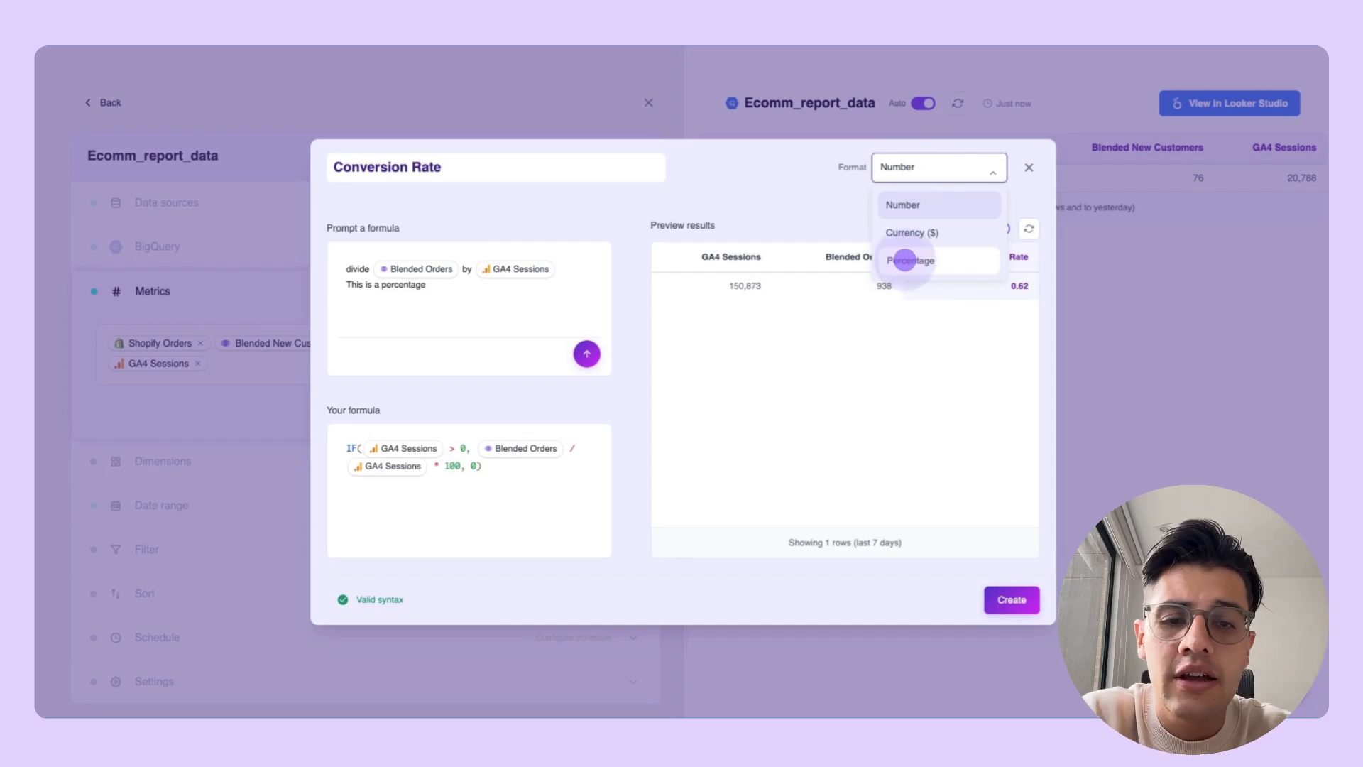
pyautogui.click(905, 259)
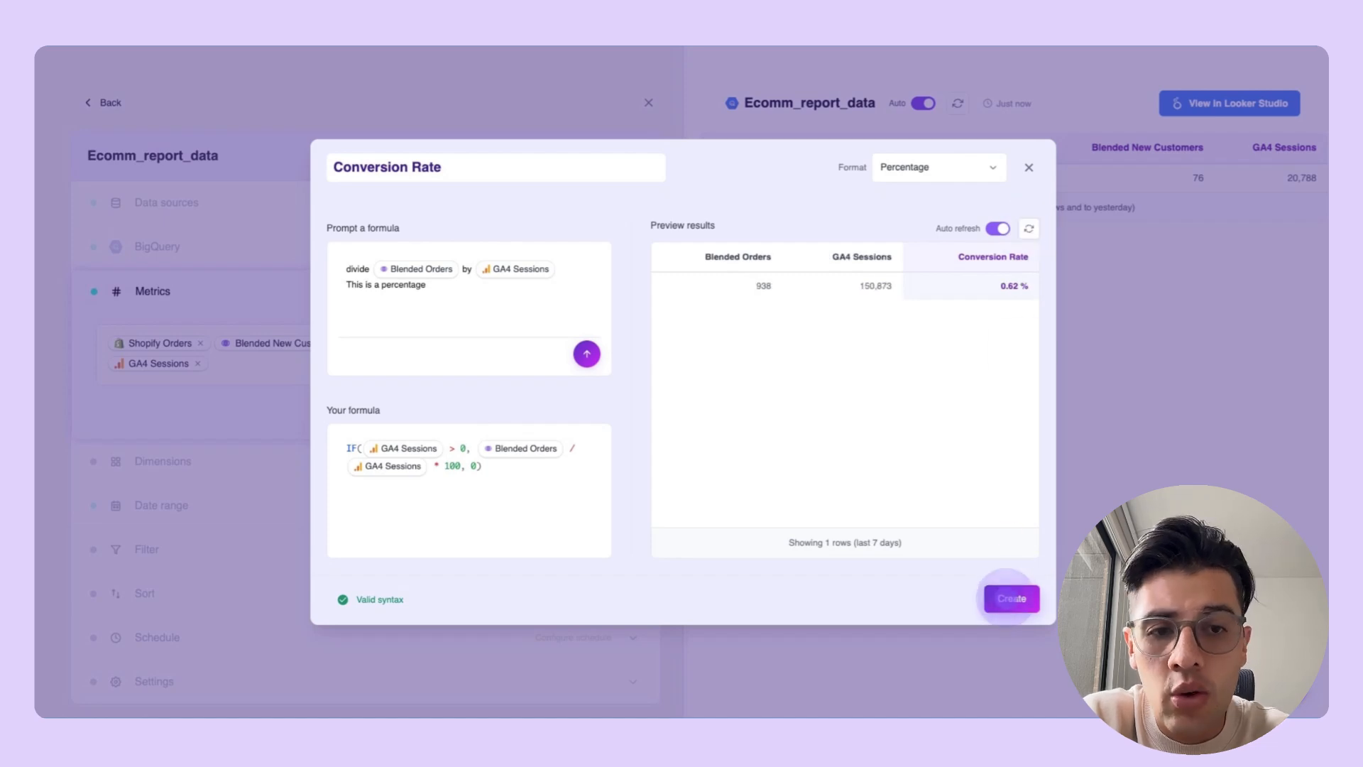
# - Create the Conversion Rate metric and add Date as the query's dimension
pyautogui.click(1011, 598)
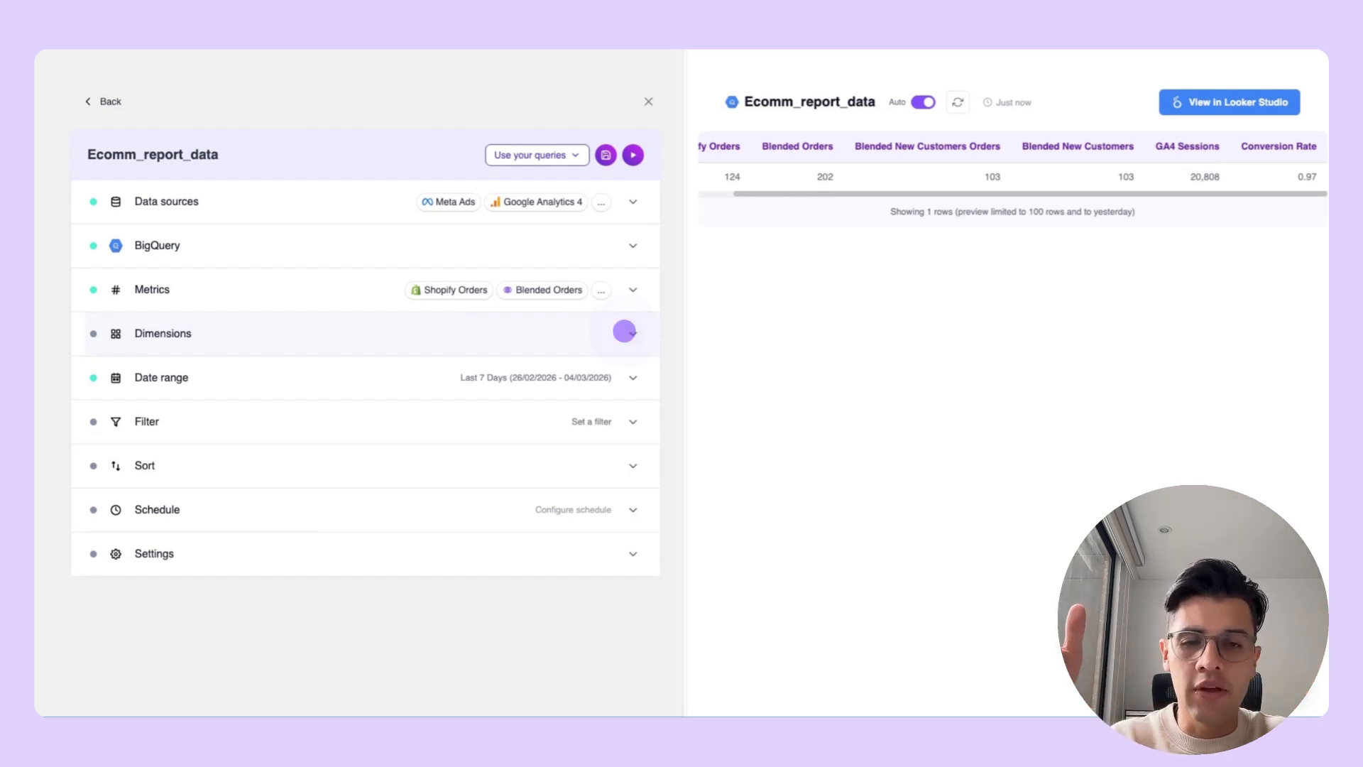
pyautogui.click(624, 331)
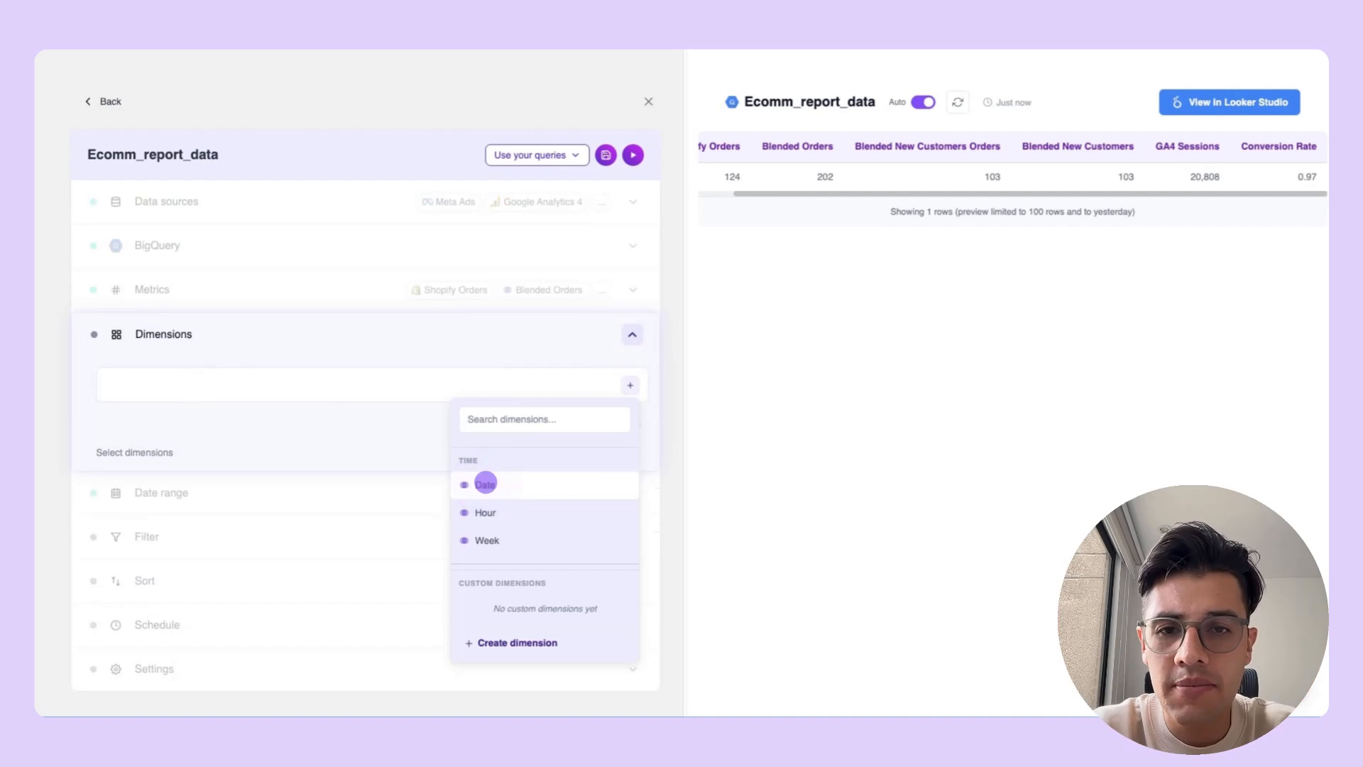
pyautogui.click(486, 483)
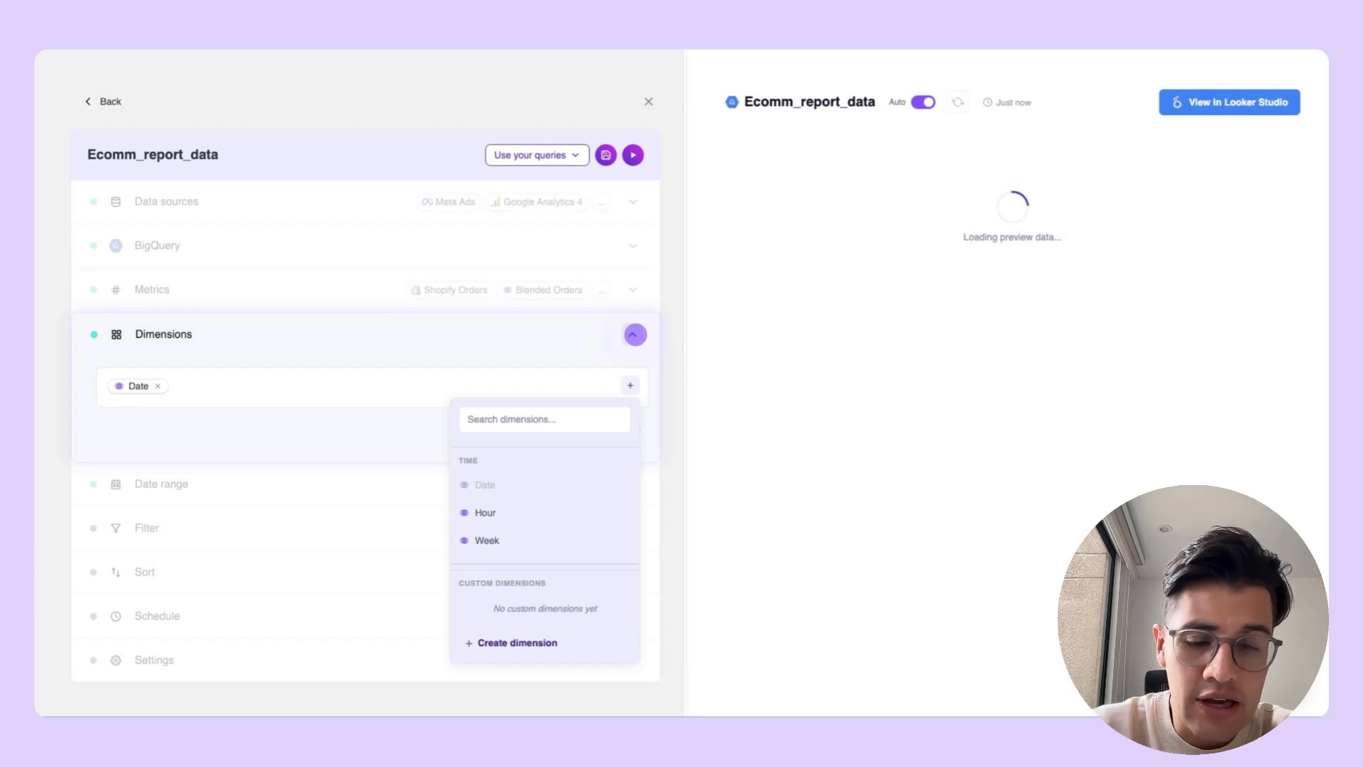
pyautogui.click(635, 333)
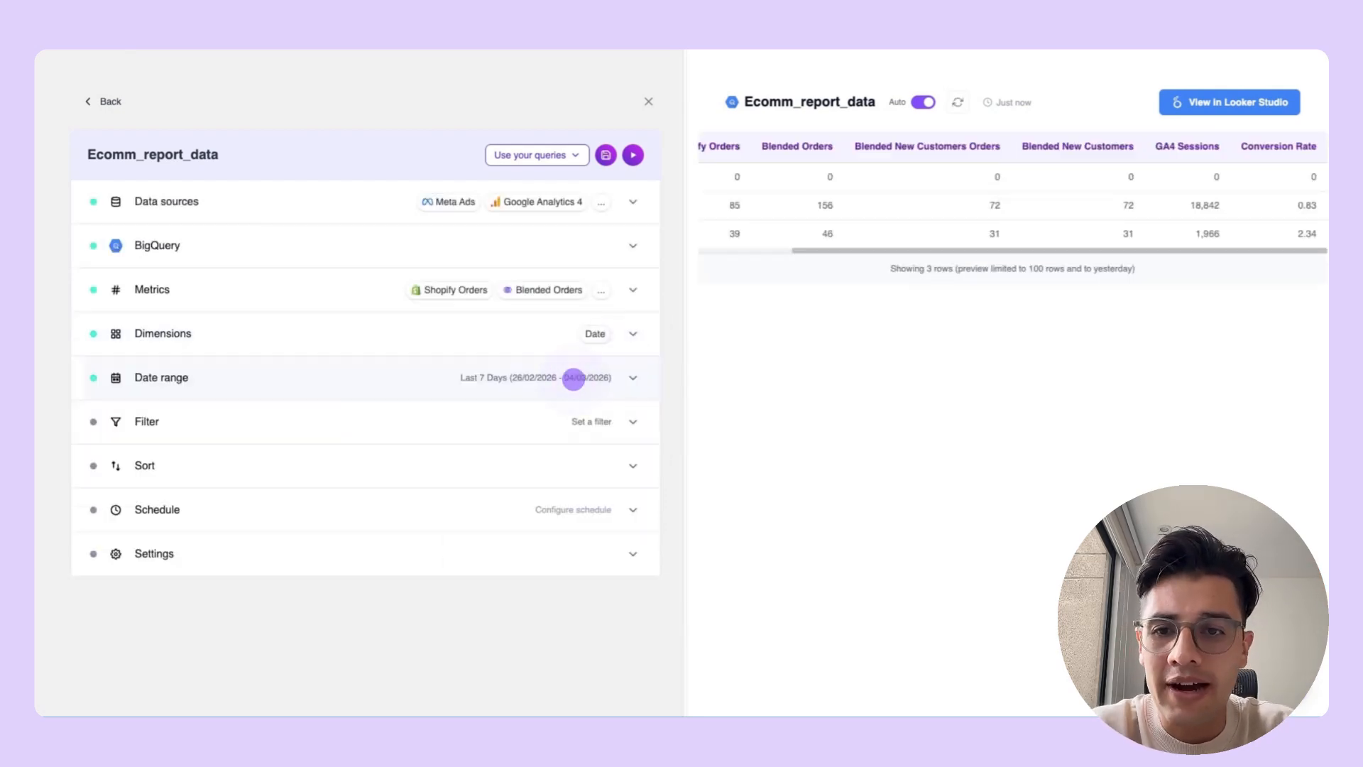
# - Set the query's date range to This Year to Date
pyautogui.click(574, 377)
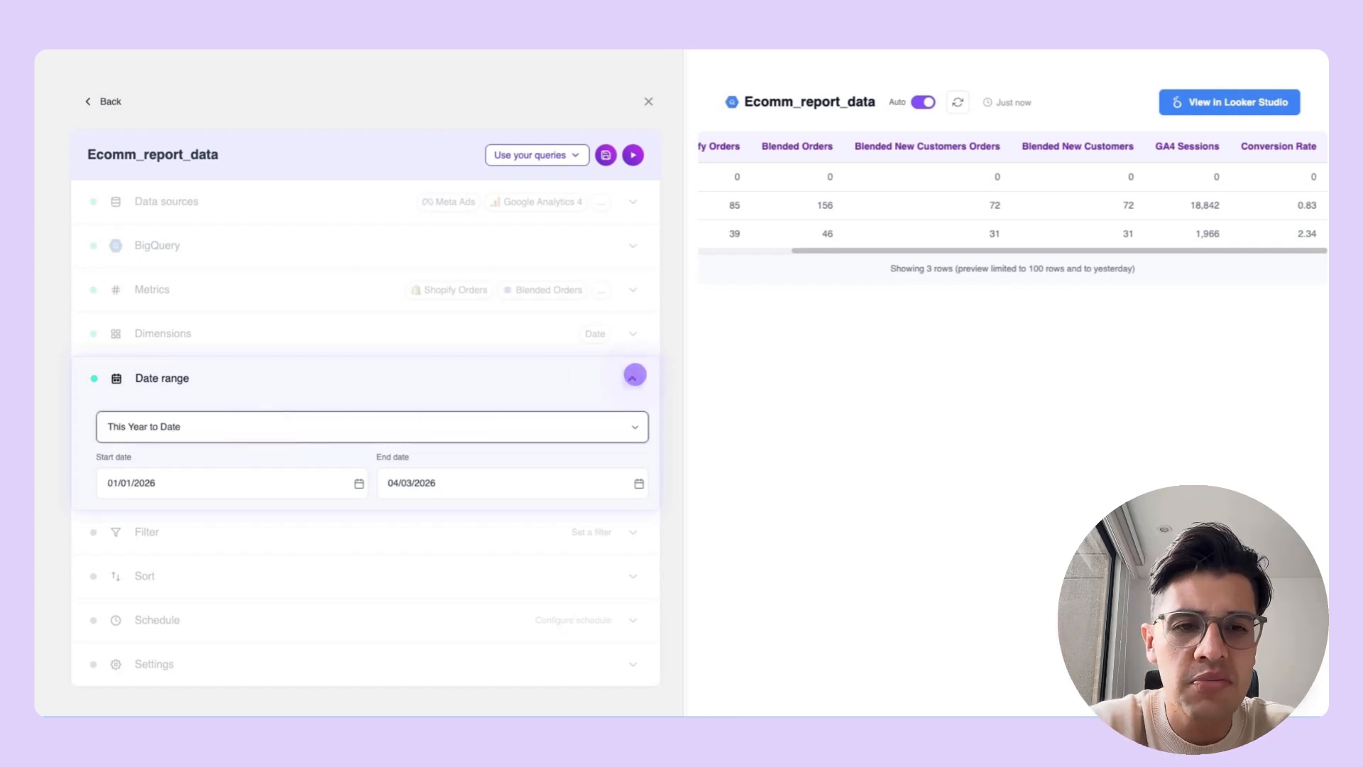
pyautogui.click(632, 378)
pyautogui.click(629, 422)
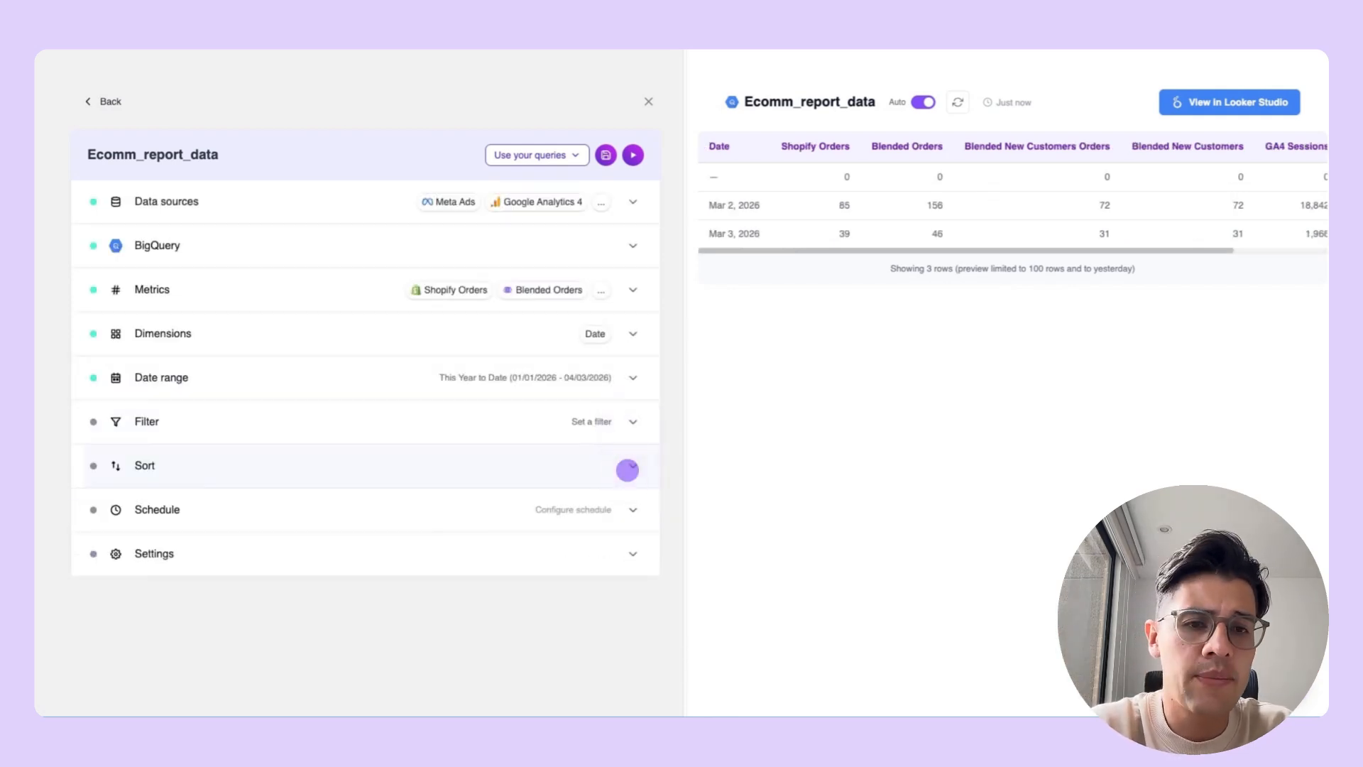
# - Sort the query results by Date in descending order
pyautogui.click(626, 470)
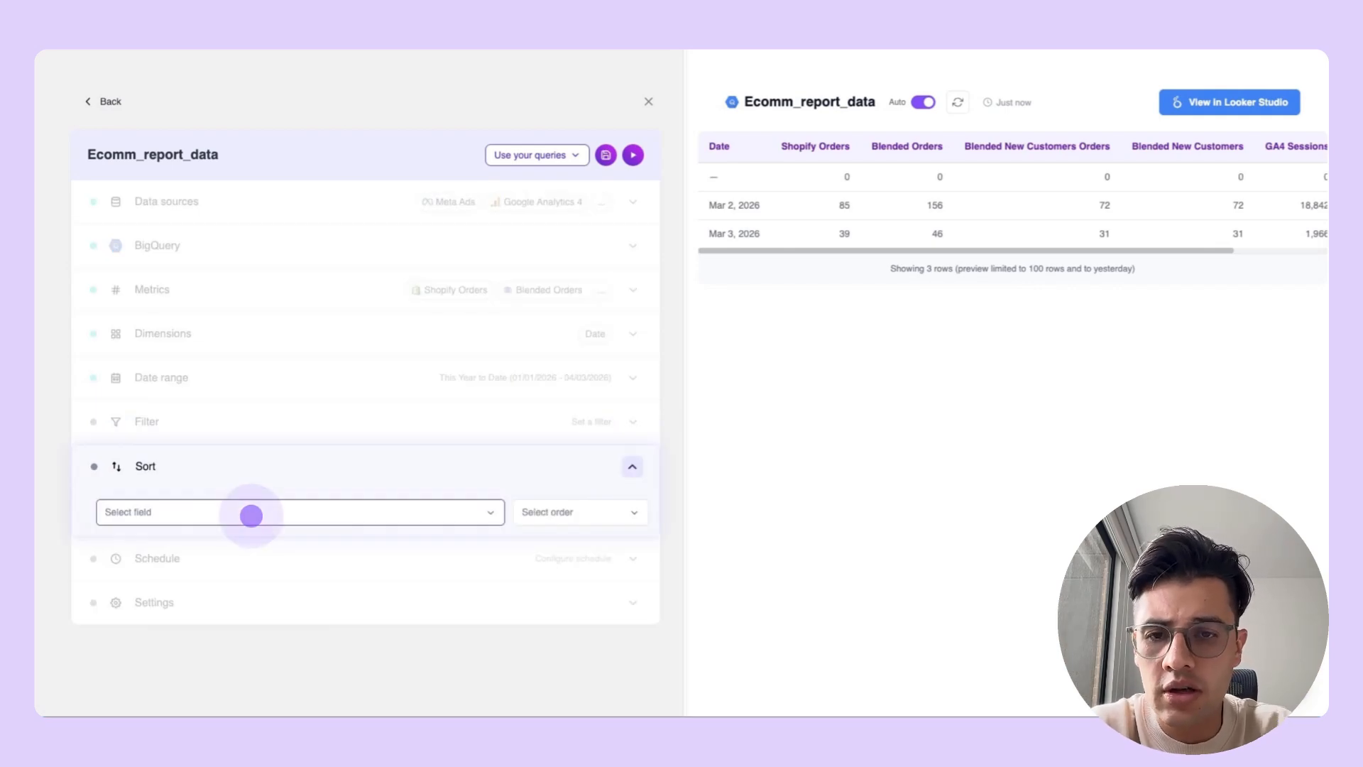
pyautogui.click(251, 516)
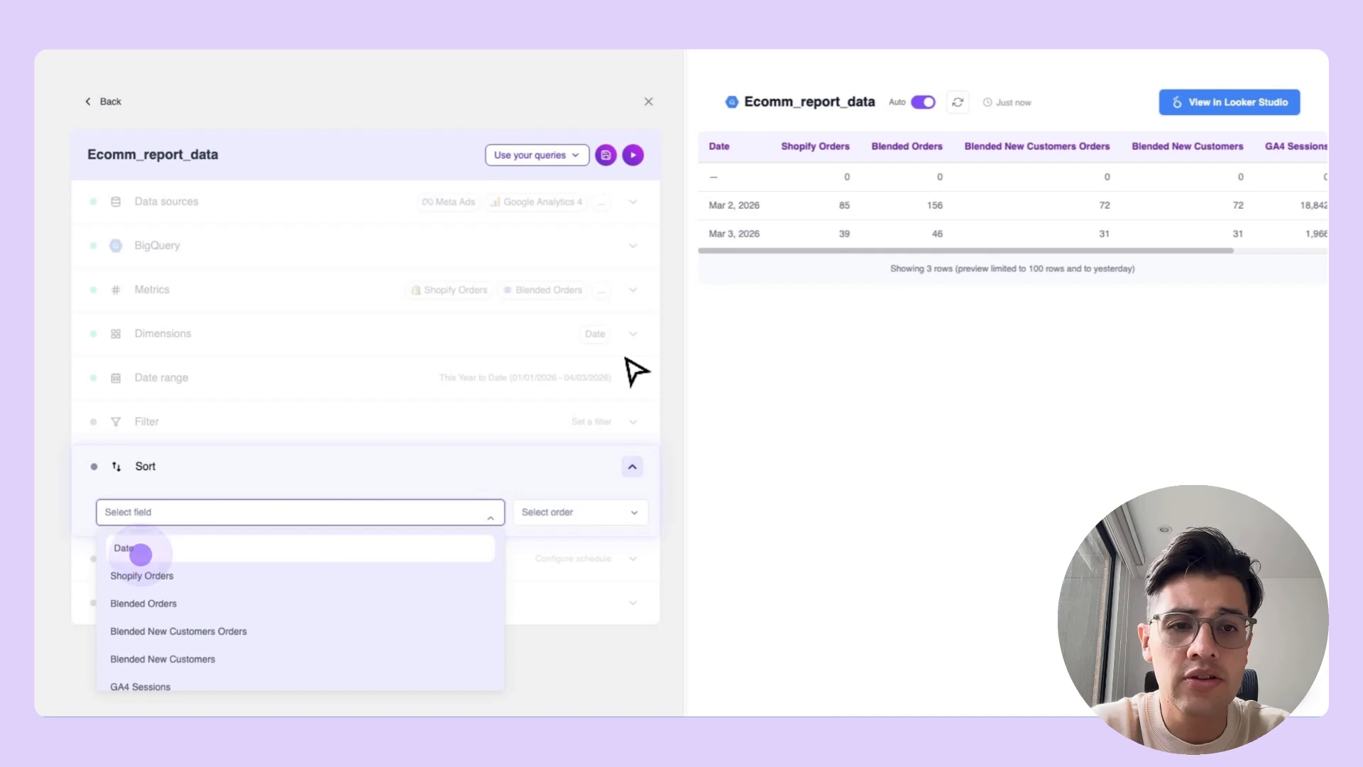
pyautogui.click(140, 555)
pyautogui.click(554, 512)
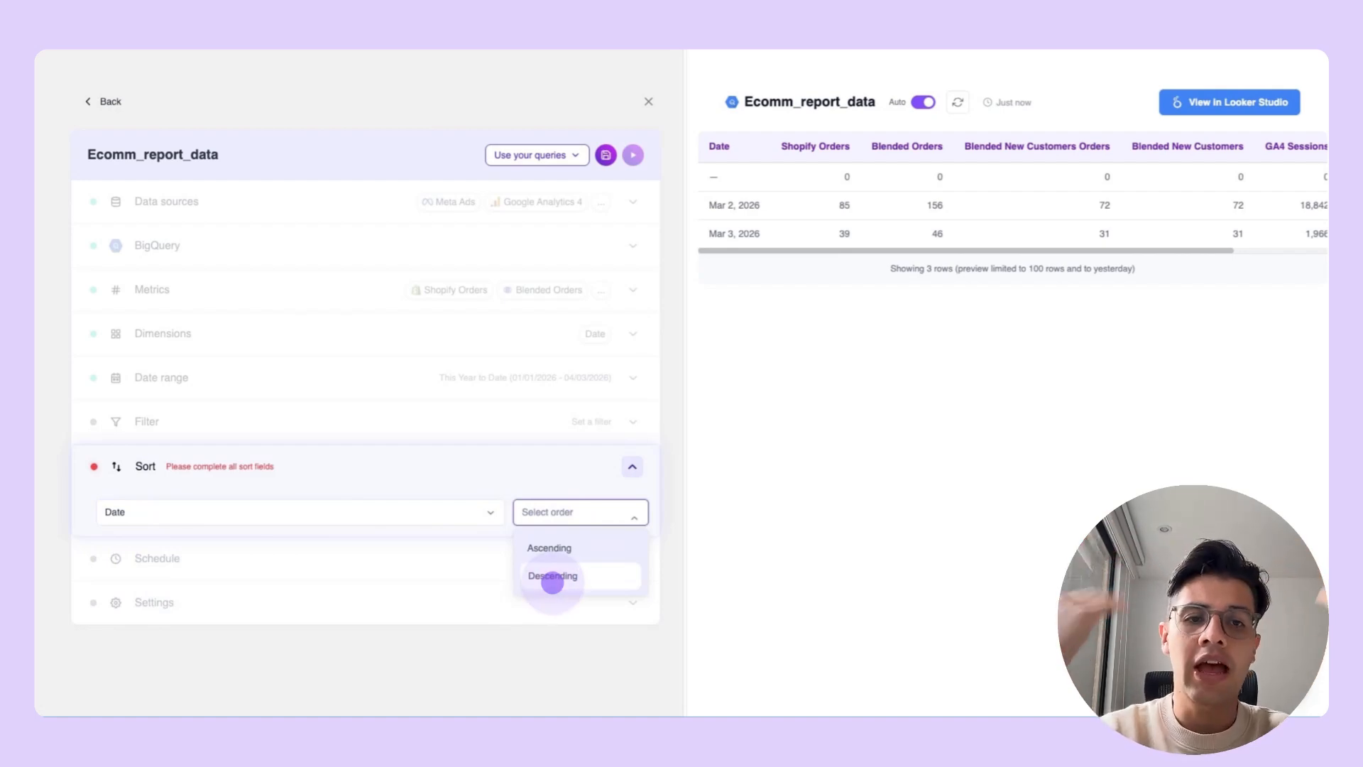
pyautogui.click(552, 576)
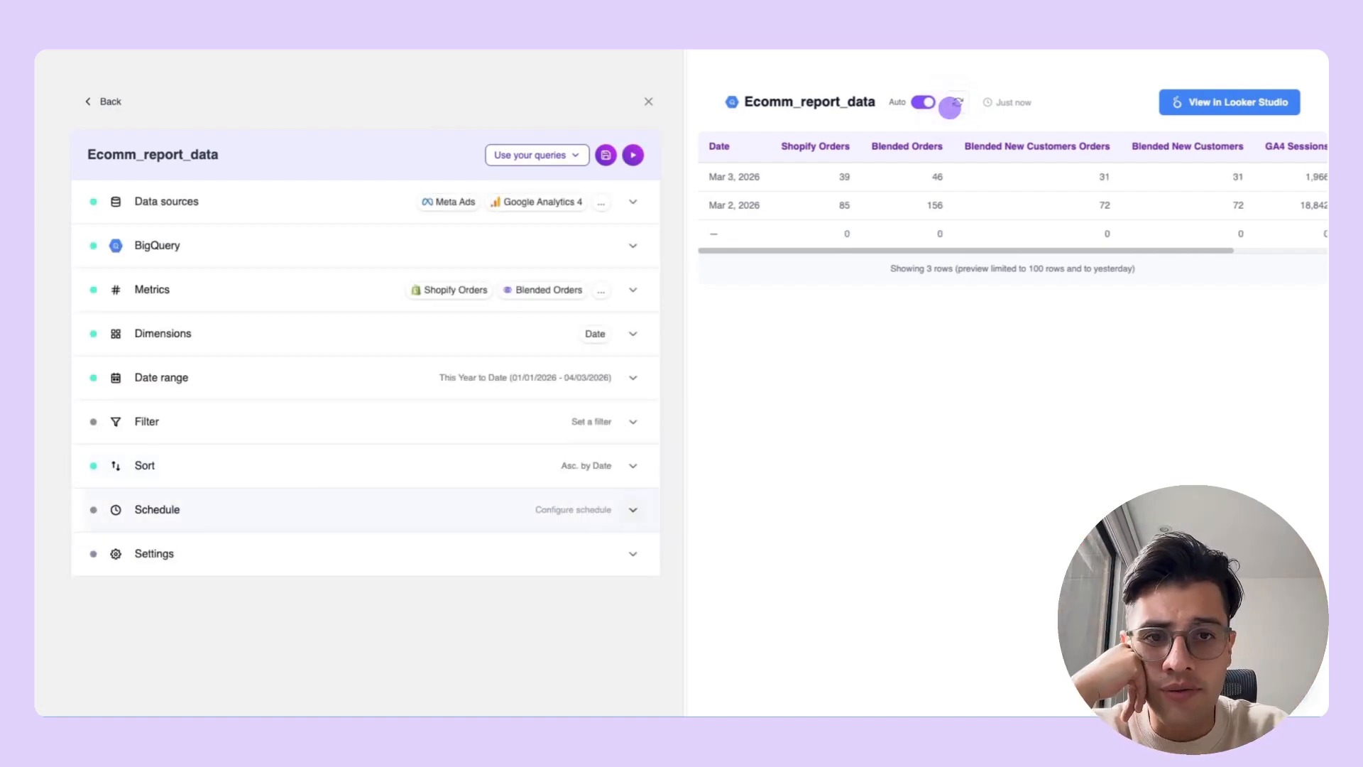
# - Generate a query schedule from the description "Every day at 5:00 am"
pyautogui.click(630, 509)
pyautogui.click(182, 610)
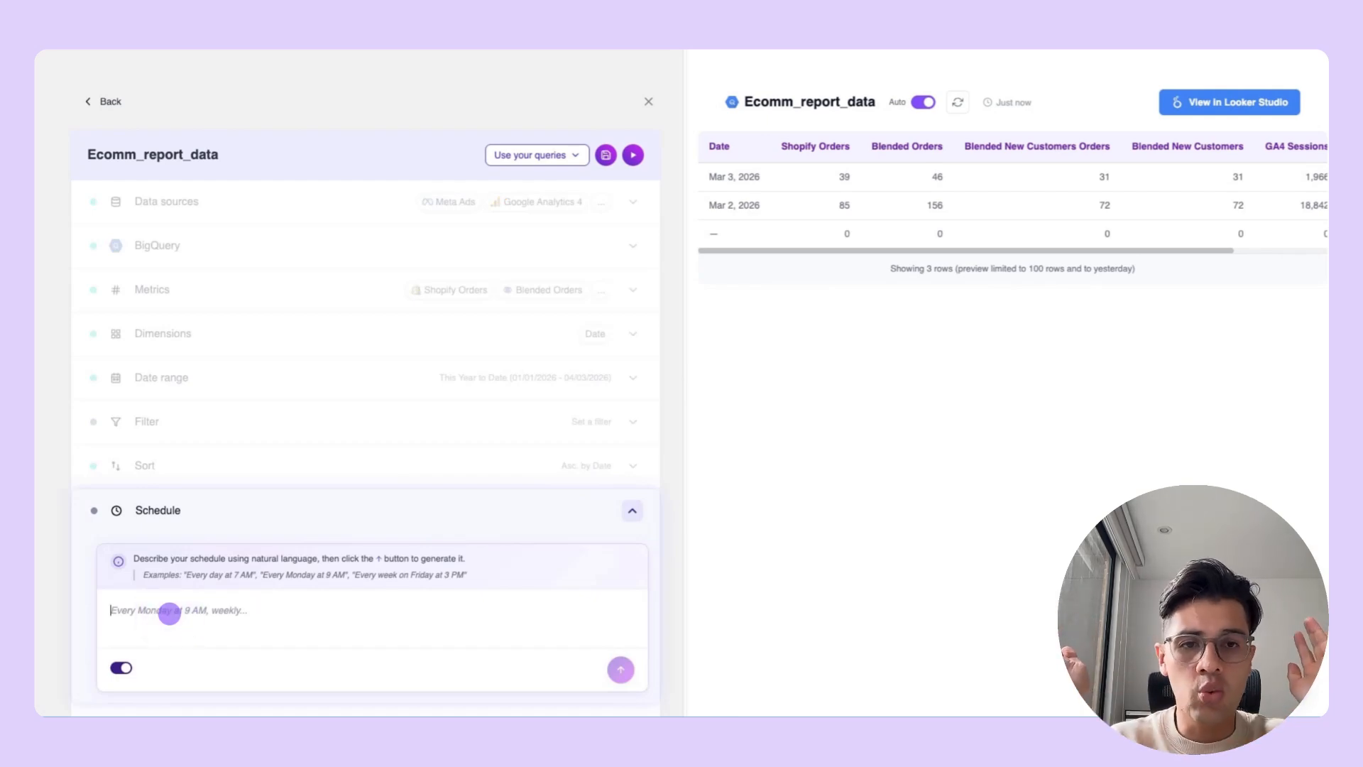
pyautogui.write('Every day at 5:00 am')
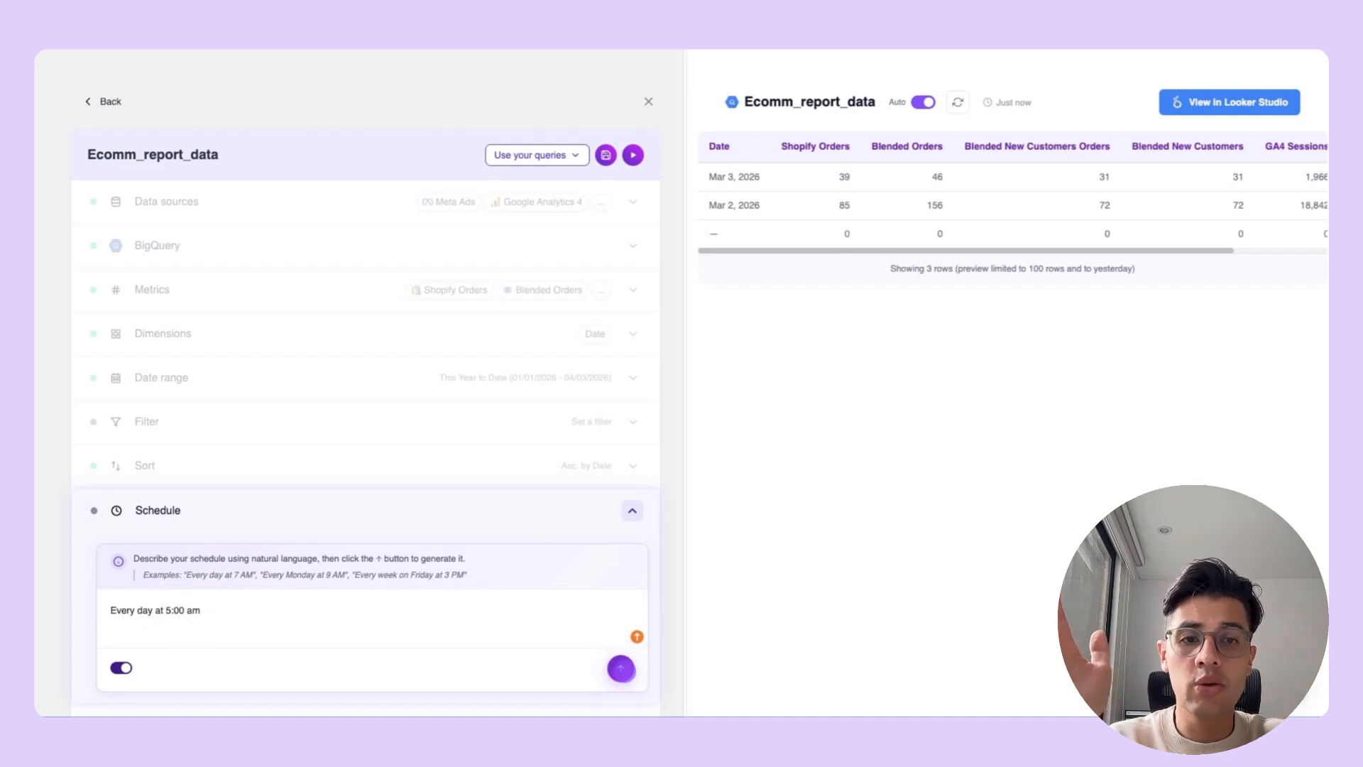
pyautogui.click(621, 668)
pyautogui.click(633, 466)
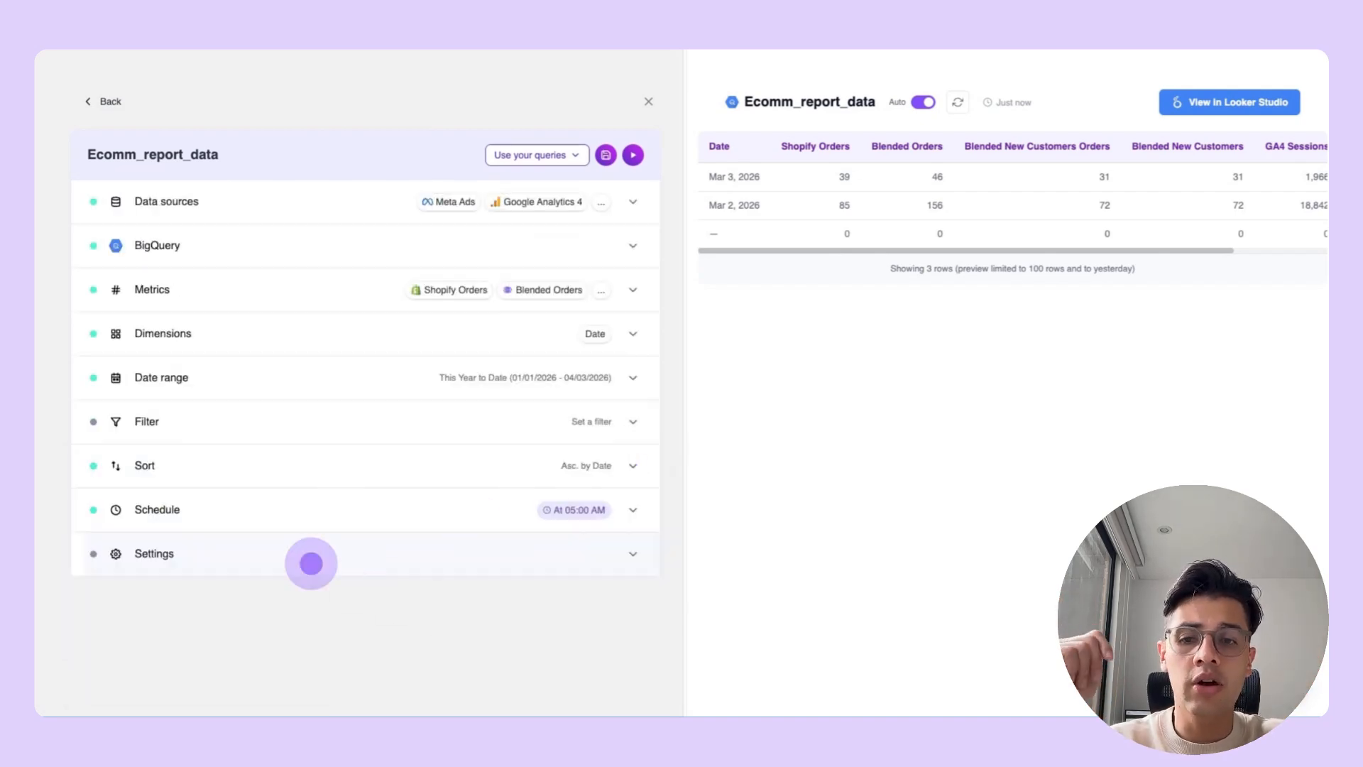
# - Set the data refresh mode to Overwrite, and save and run the Ecomm_report_data query
pyautogui.click(311, 563)
pyautogui.click(540, 637)
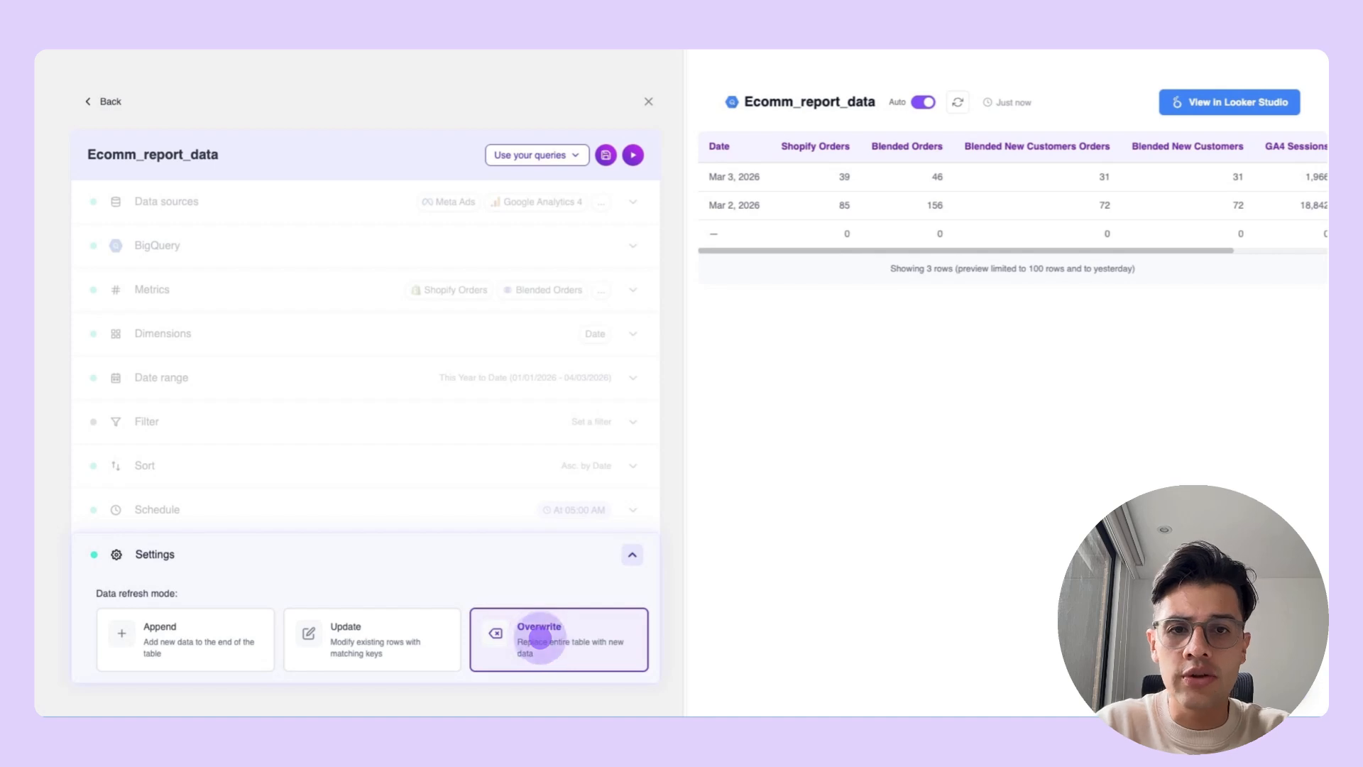
pyautogui.click(606, 155)
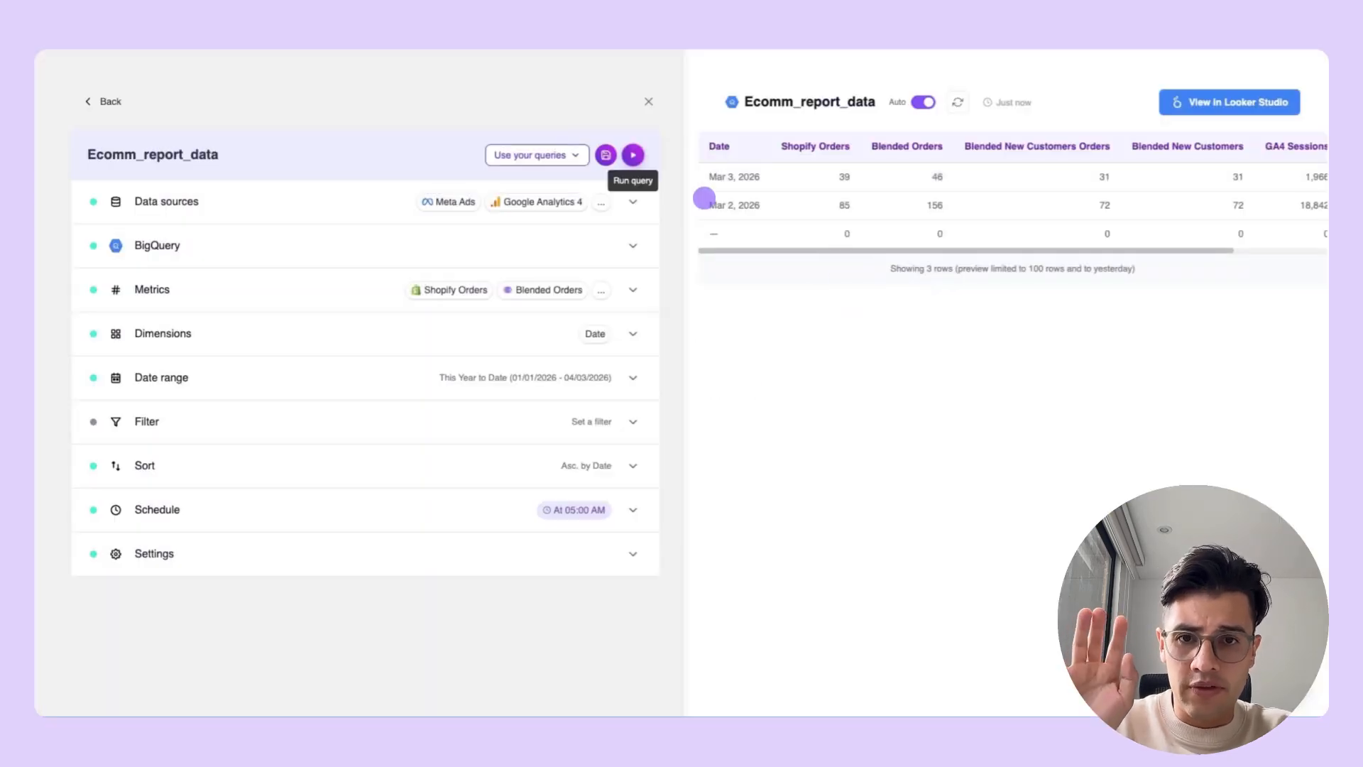
pyautogui.click(633, 155)
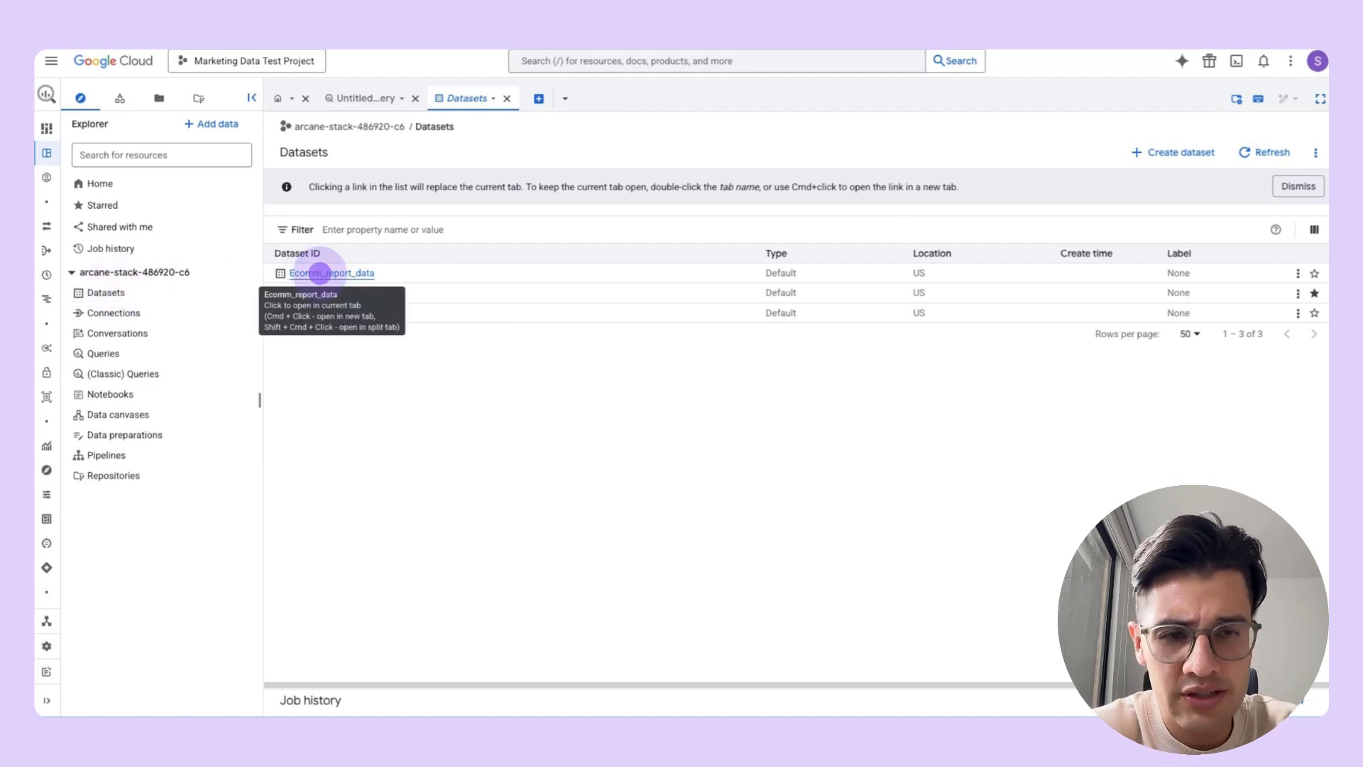
# - In BigQuery, open the conversion_rates table of the Ecomm_report_data dataset and preview its rows
pyautogui.click(319, 272)
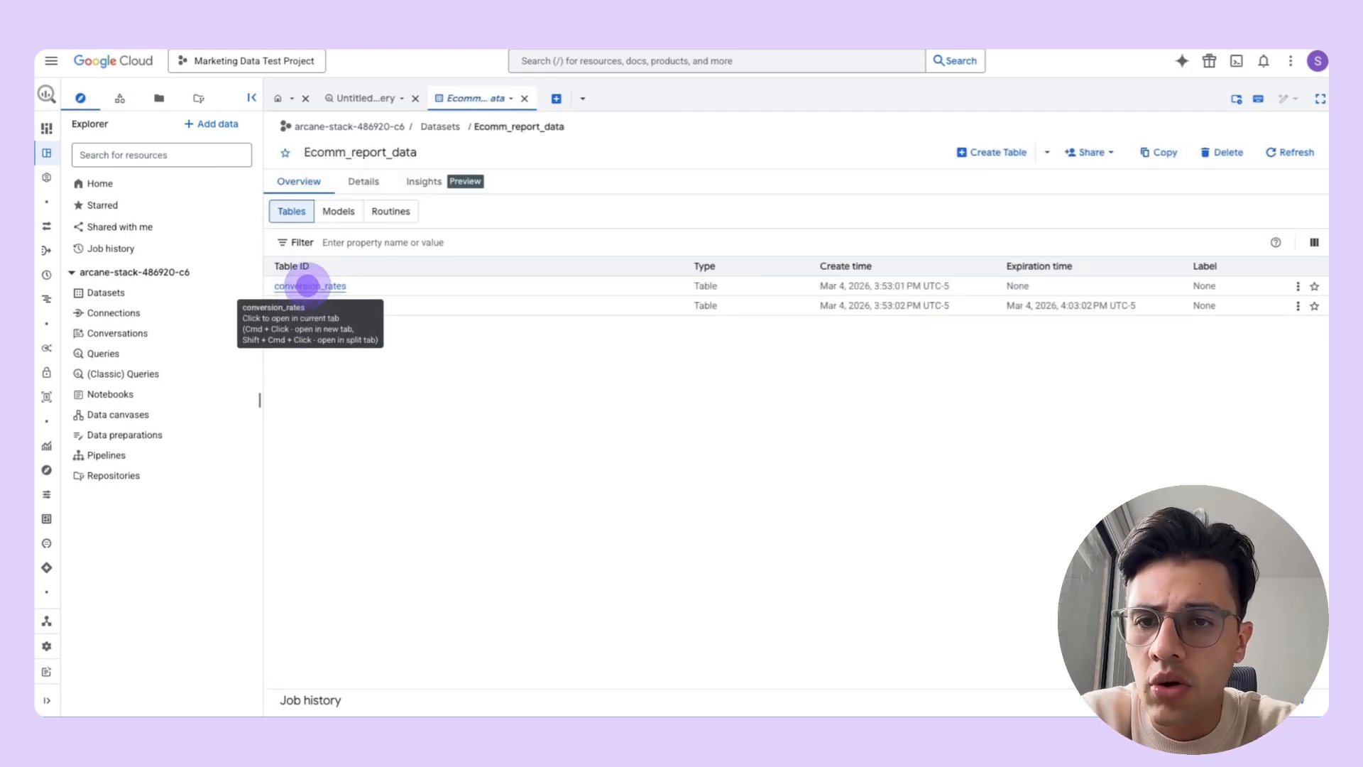
pyautogui.click(308, 286)
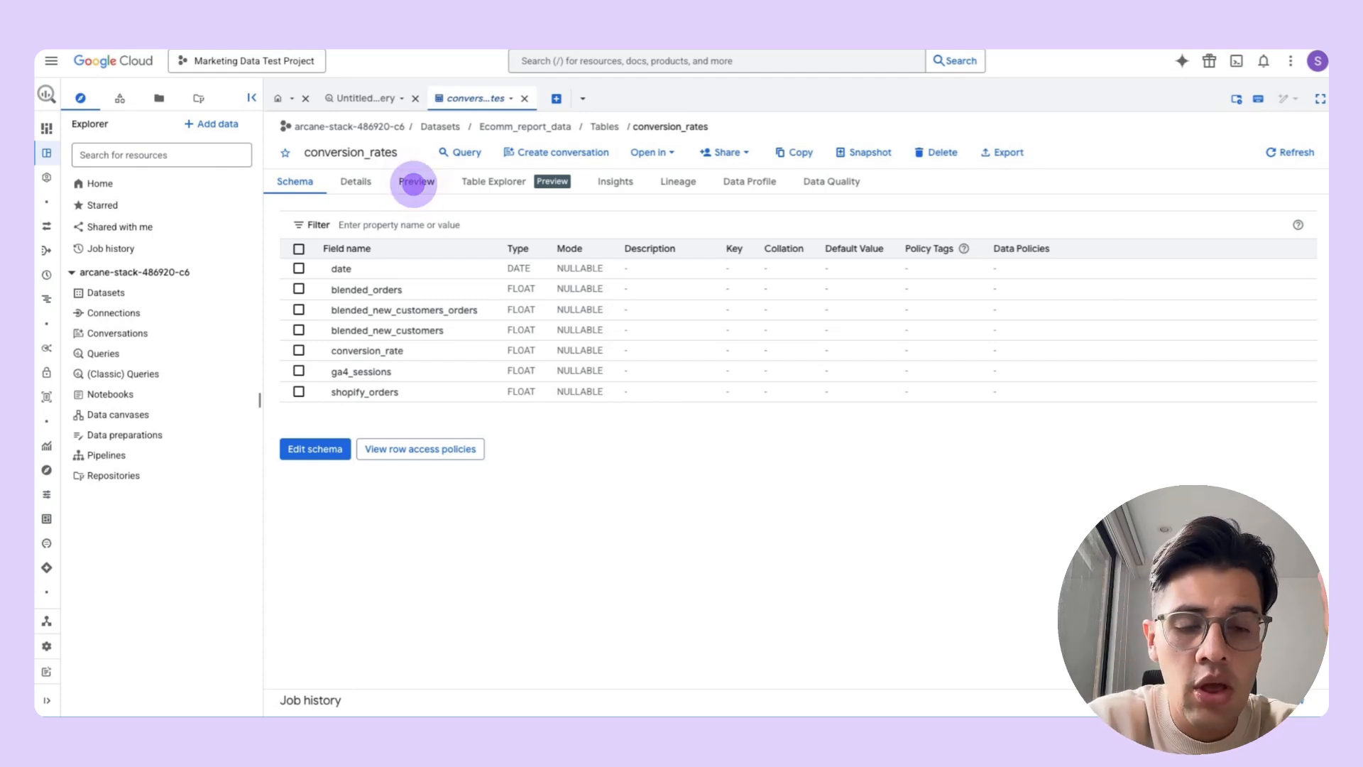
pyautogui.click(415, 182)
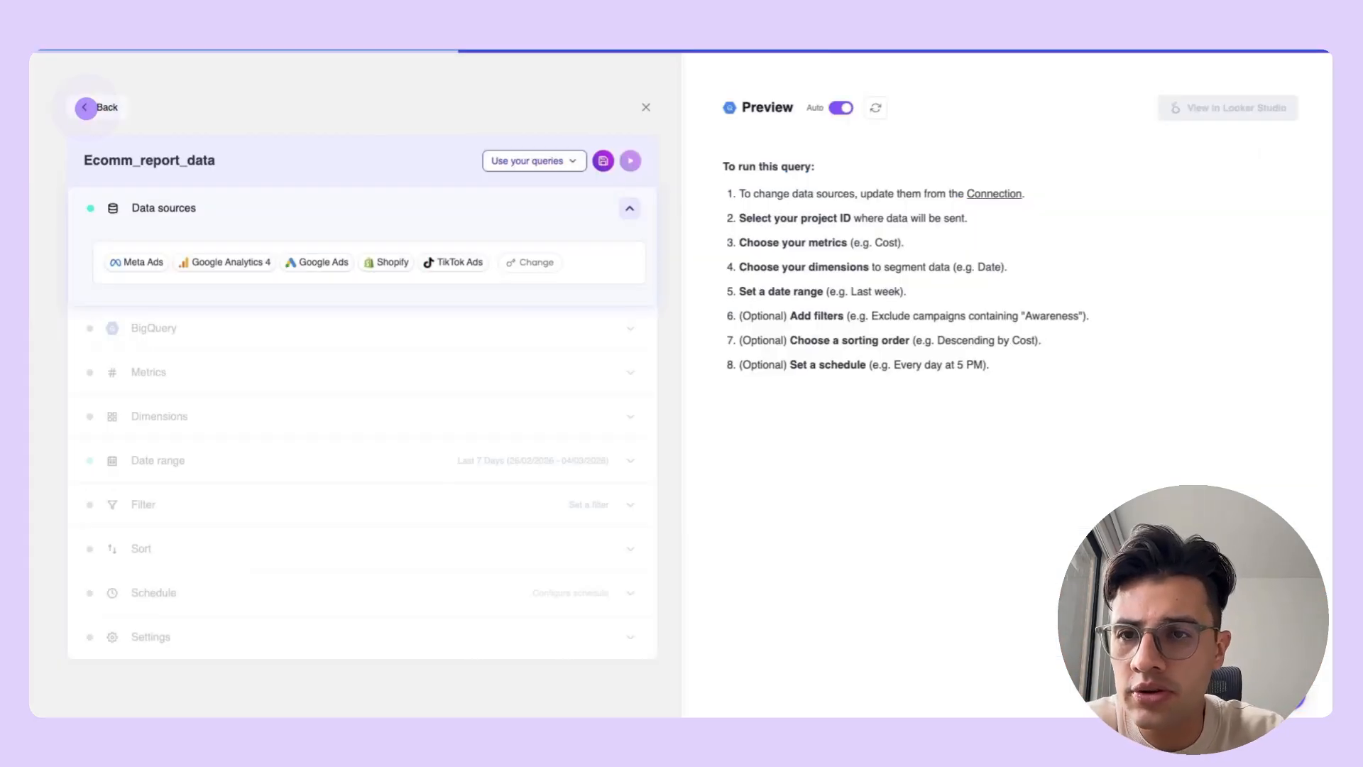
# - Back in the query builder, return to the list of saved queries and open the options of Ecomm_report_data
pyautogui.click(85, 107)
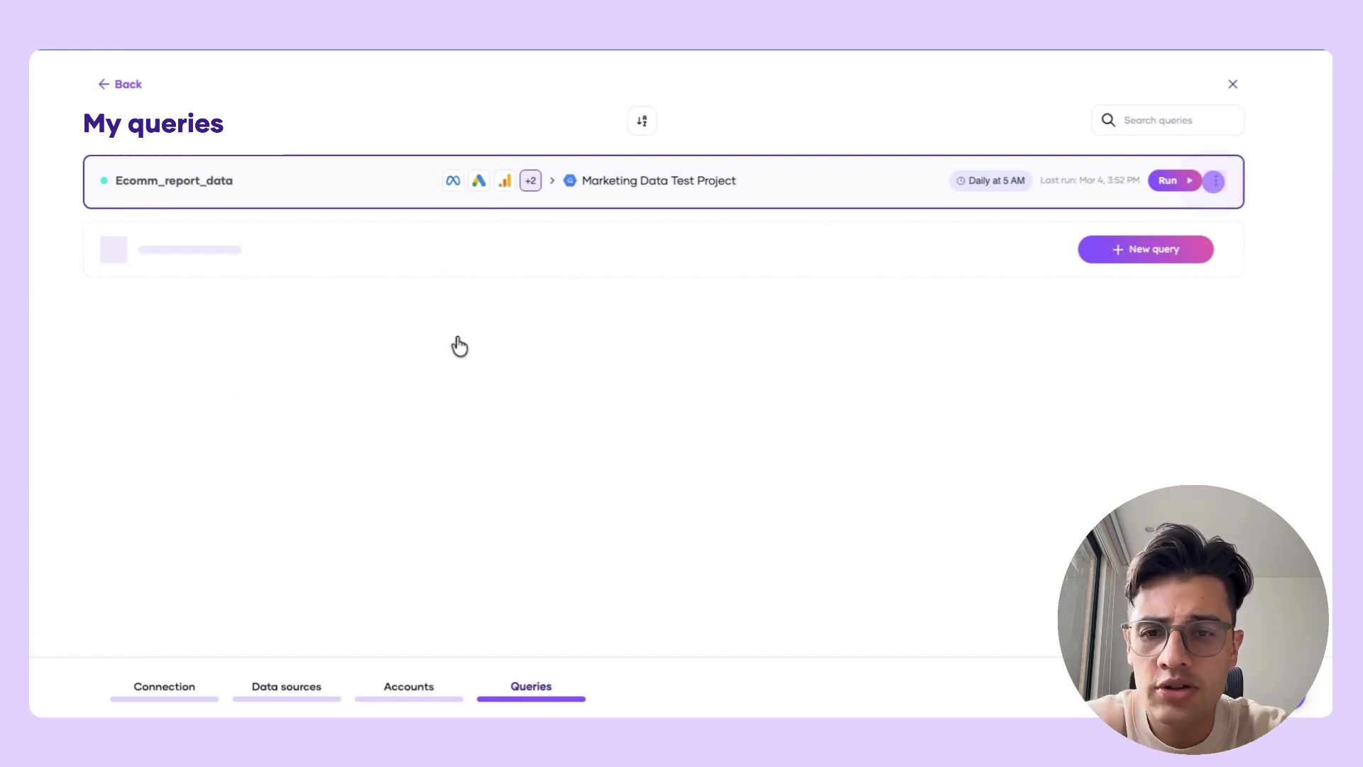
pyautogui.click(1215, 181)
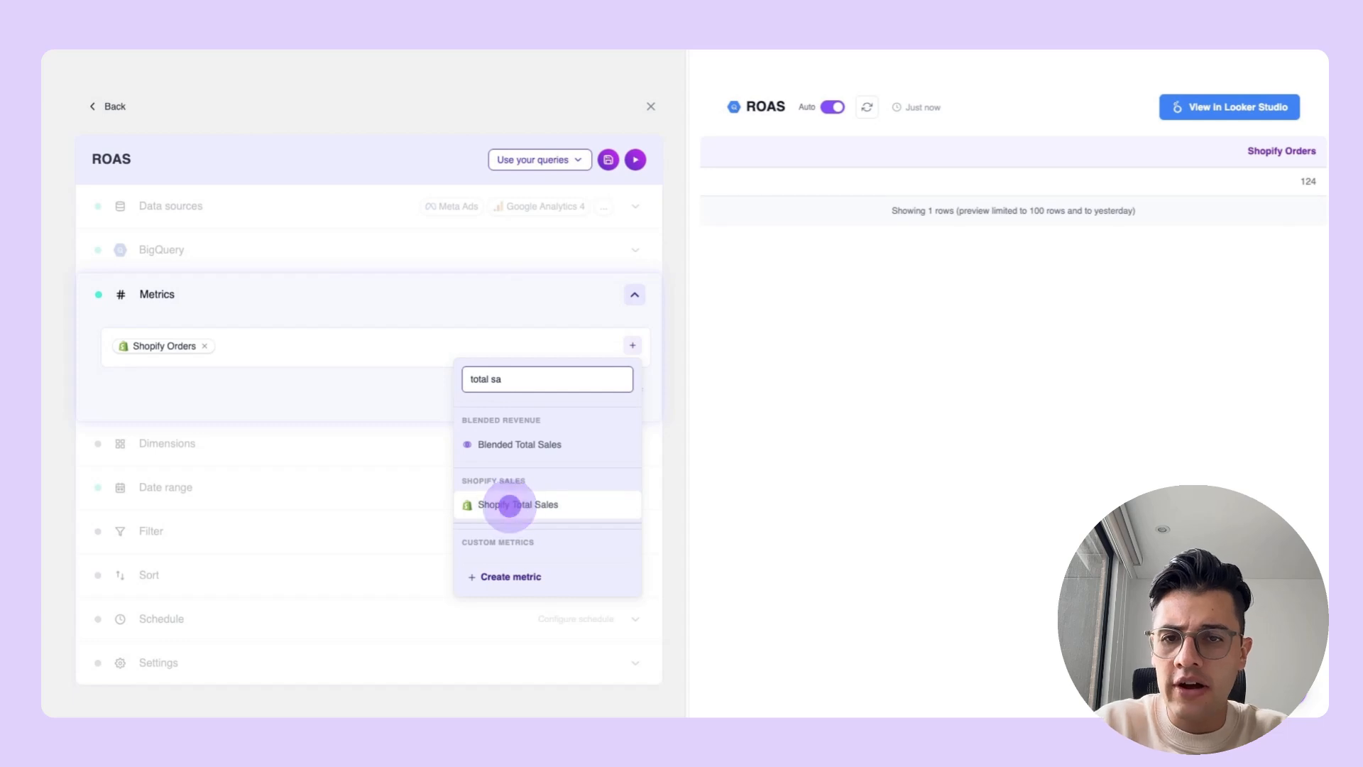
# - Add Shopify Total Sales, Blended Orders, Shopify New Customer Orders and Blended Ad Spend to the ROAS query's metrics
pyautogui.click(510, 506)
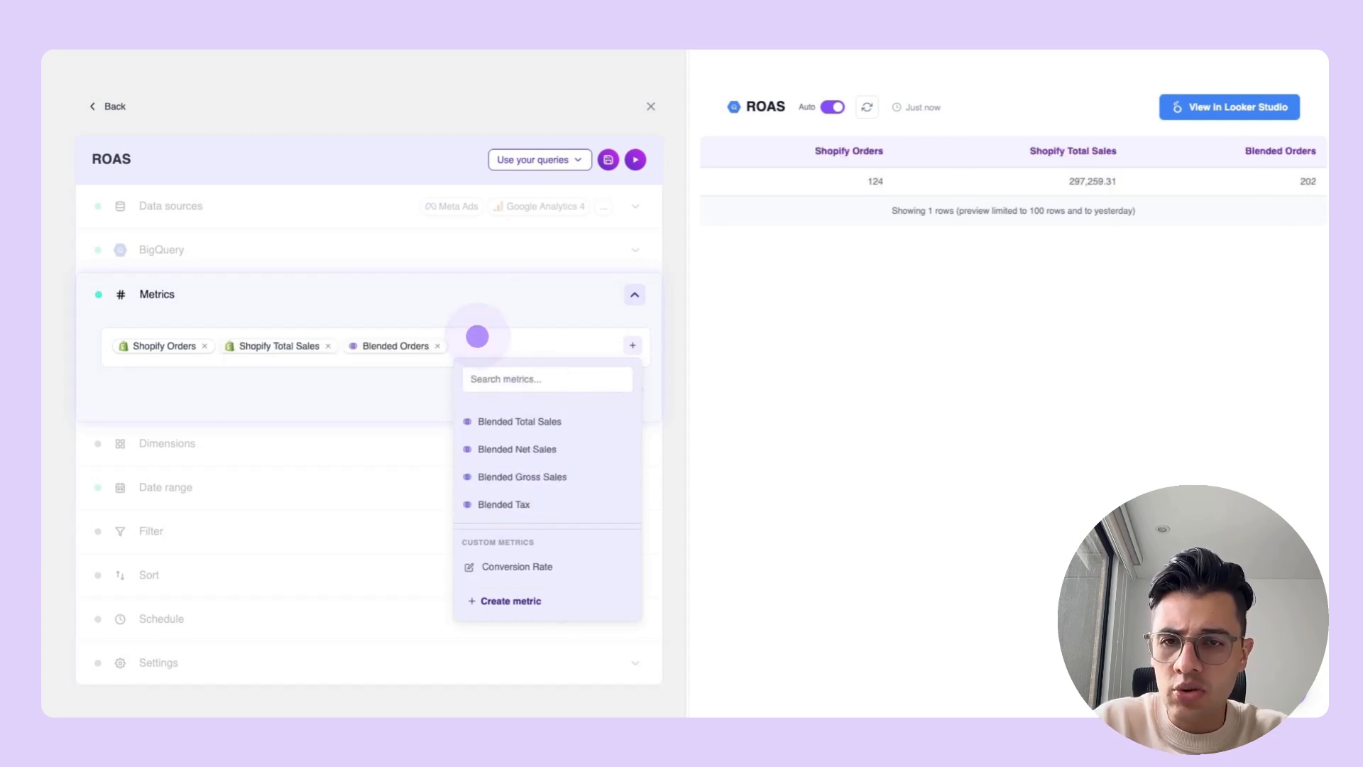
pyautogui.click(477, 337)
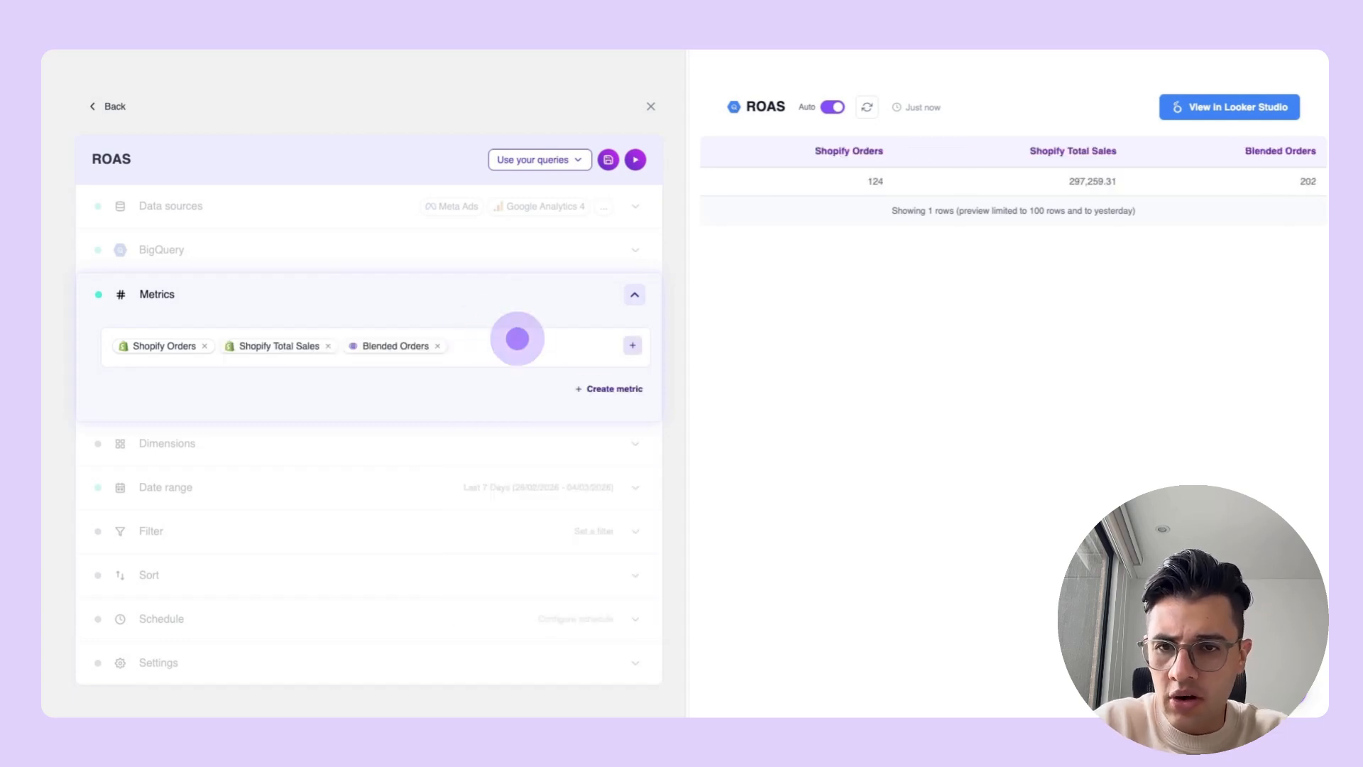
pyautogui.click(594, 355)
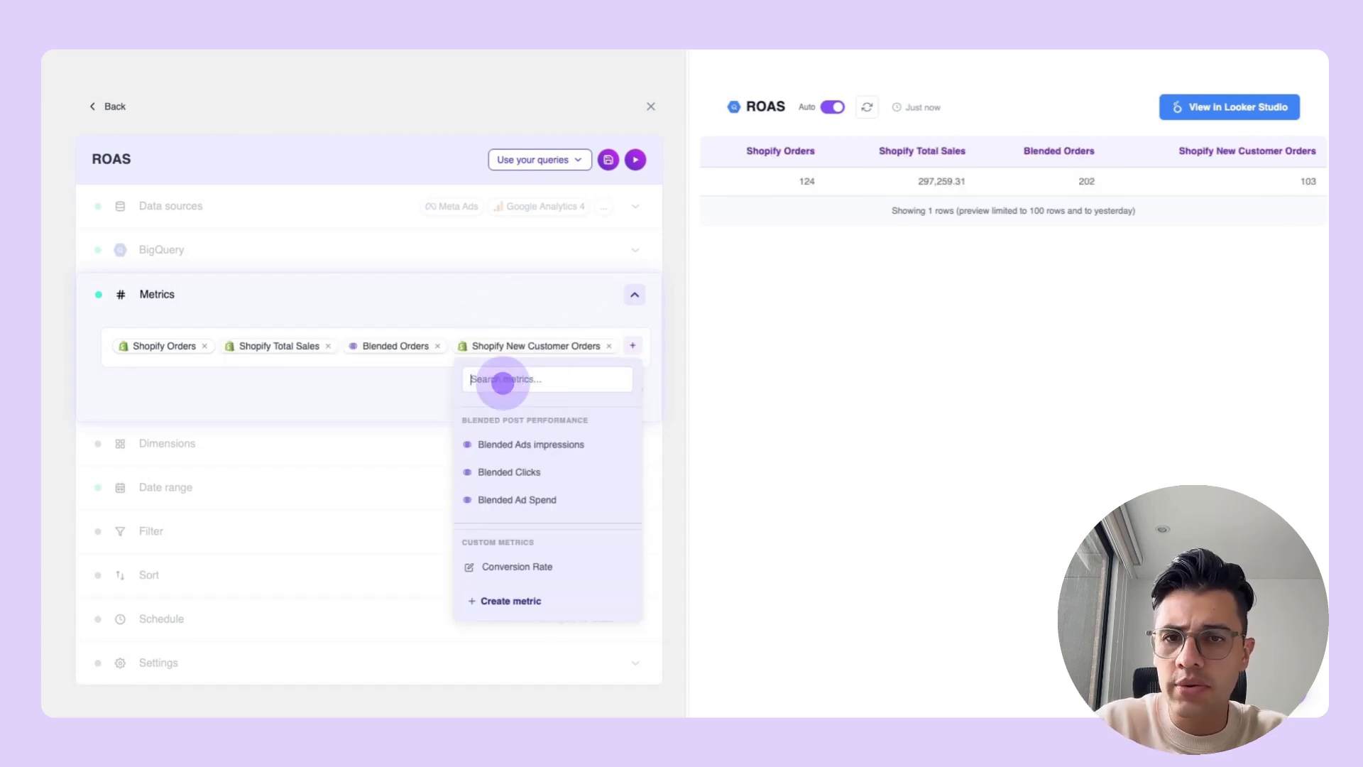
pyautogui.write('ad')
pyautogui.click(509, 470)
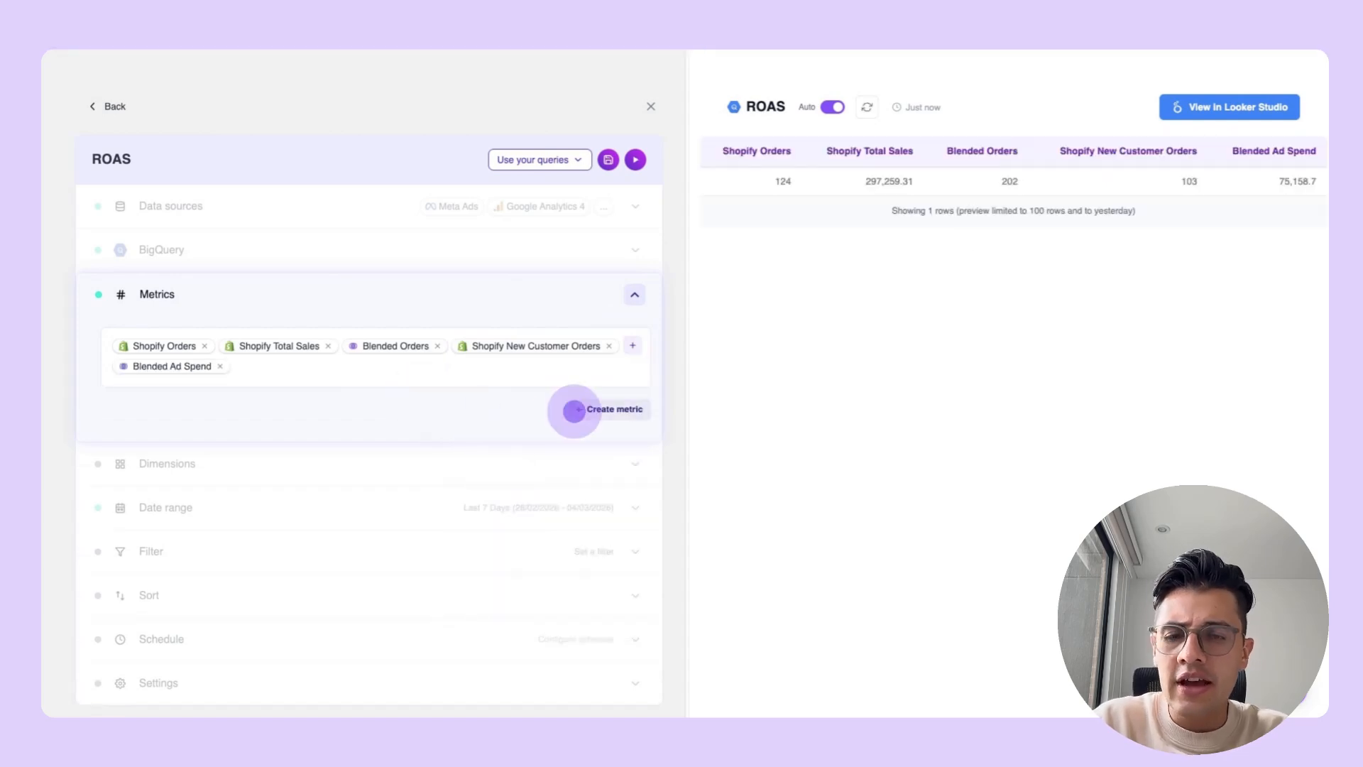
# - Create a custom metric named ROAS from a prompt dividing Shopify Total Sales by Blended Ad Spend
pyautogui.click(576, 411)
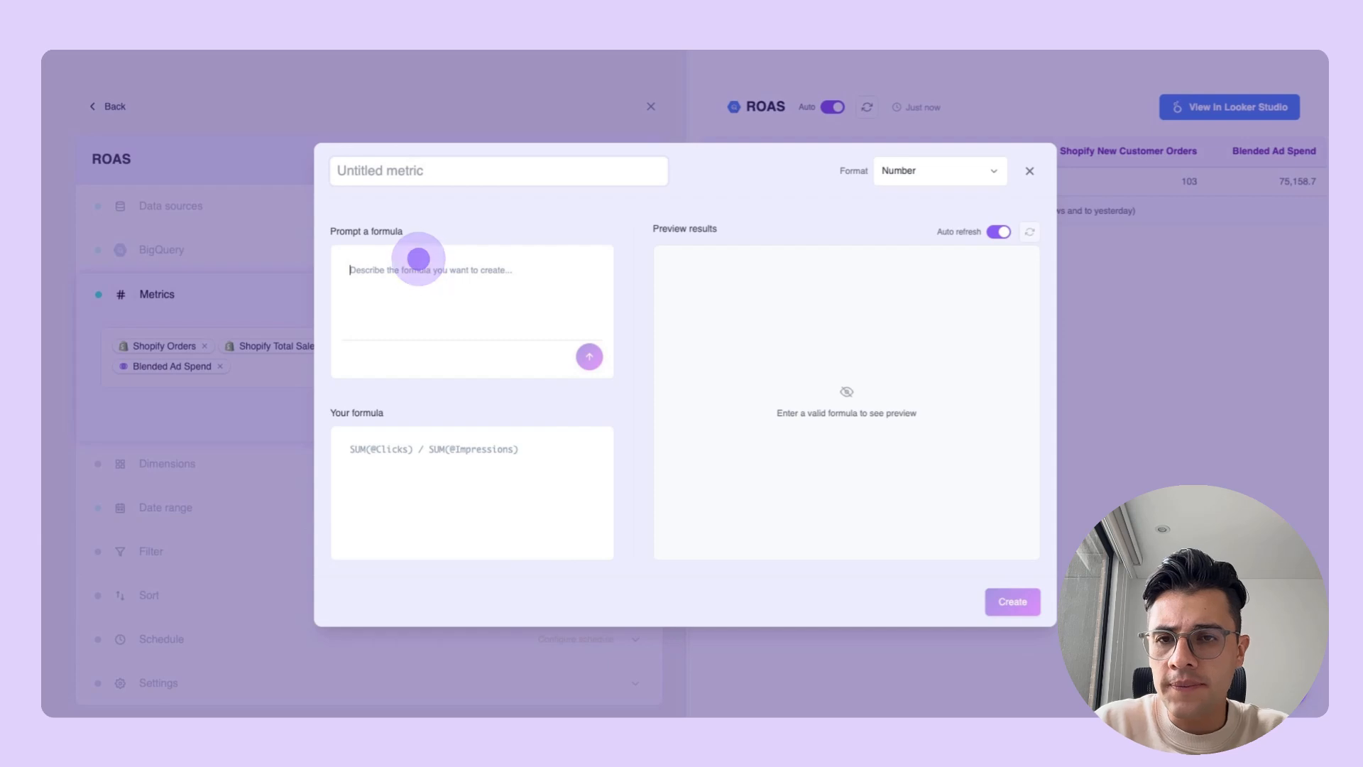
pyautogui.write('ROAS')
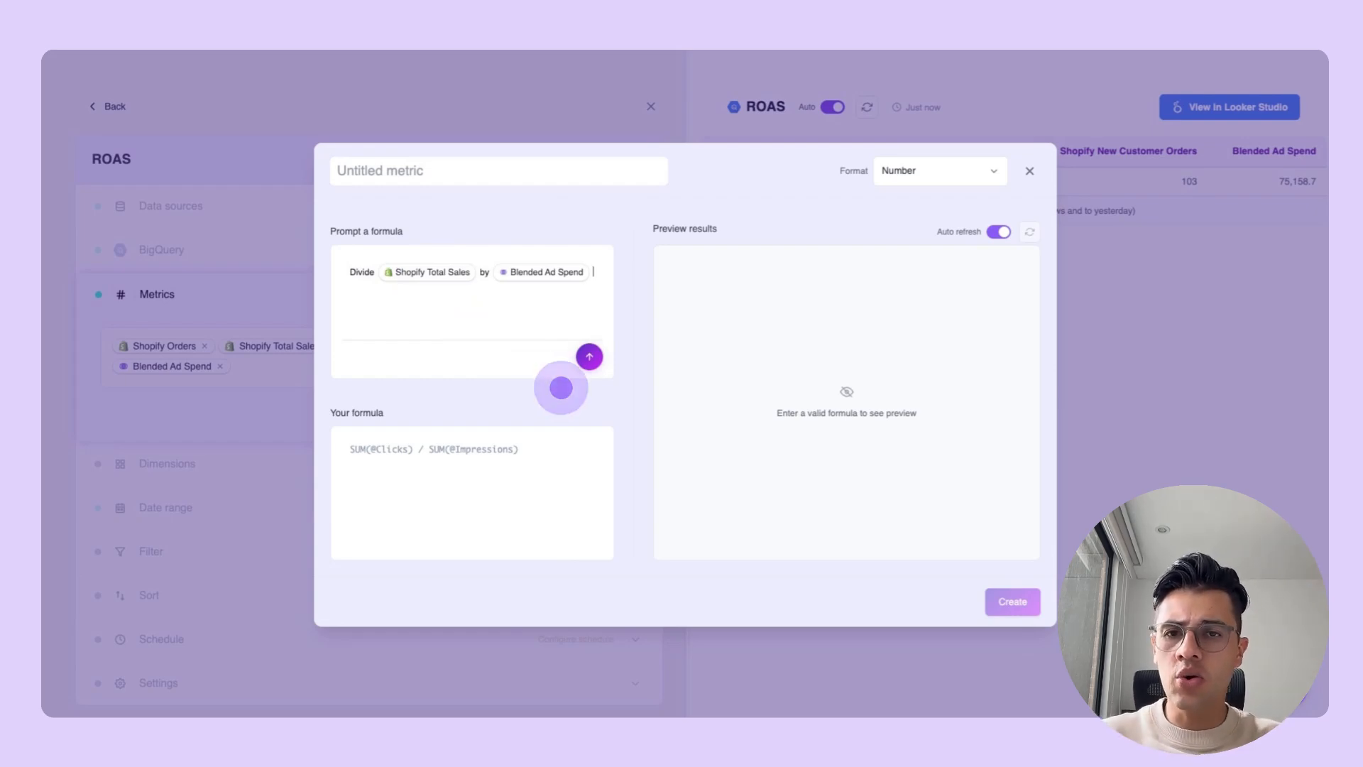
pyautogui.click(590, 356)
pyautogui.click(406, 170)
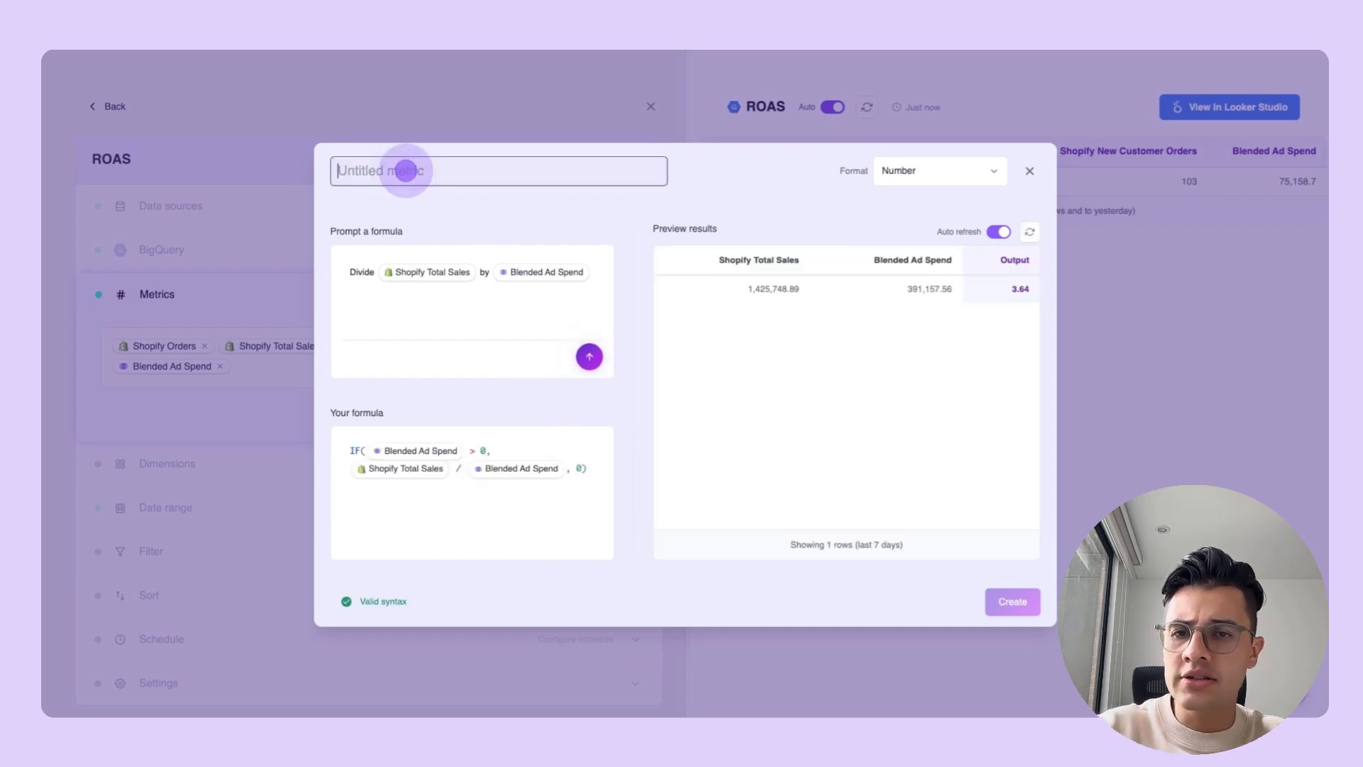
pyautogui.write('ROAS')
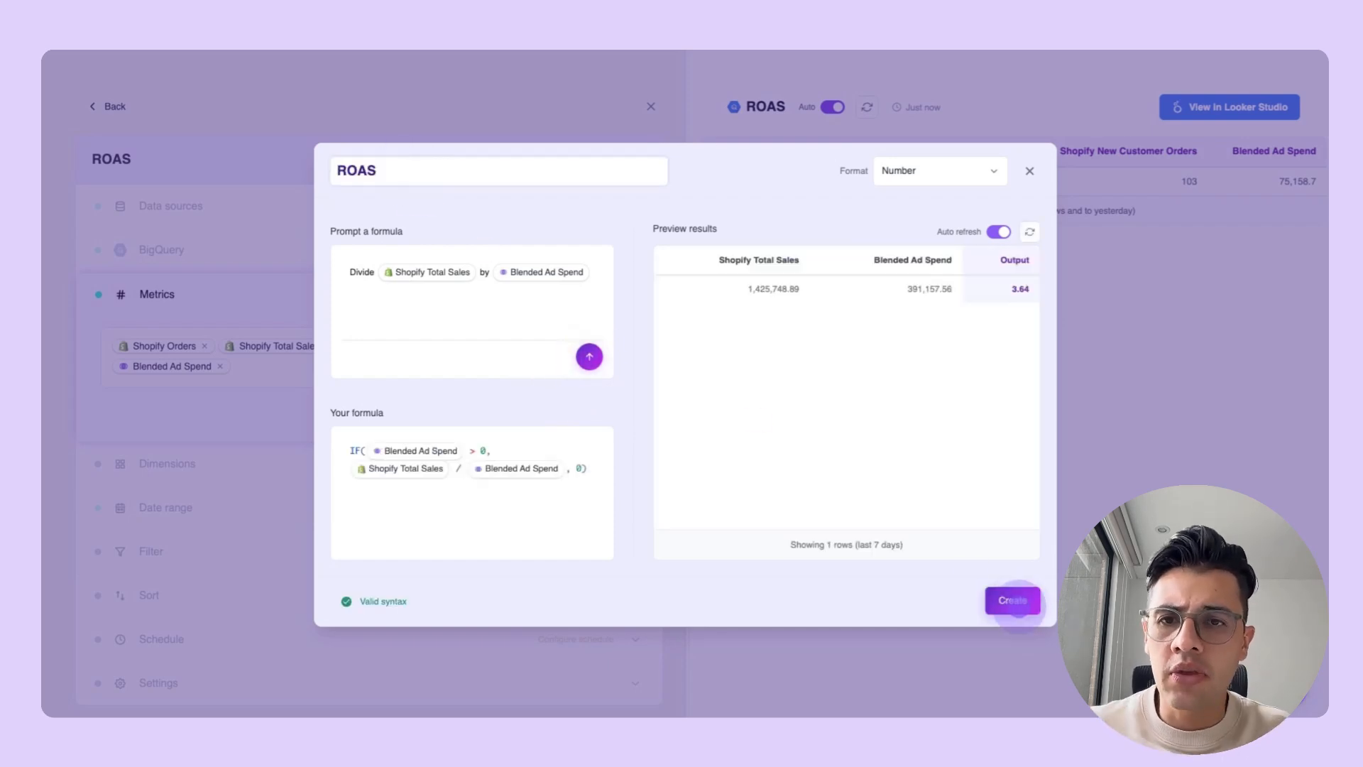
pyautogui.click(1013, 601)
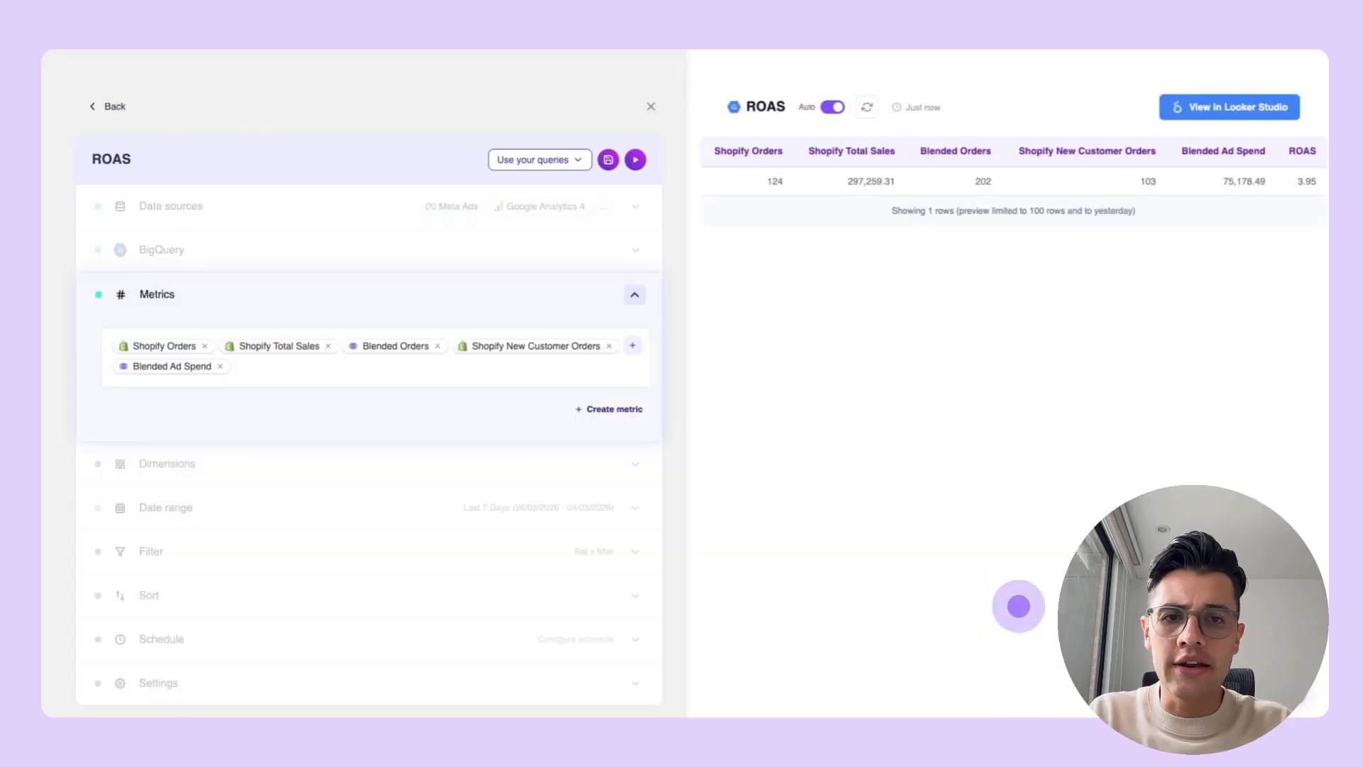
# - Add Date as the ROAS query's dimension
pyautogui.click(636, 292)
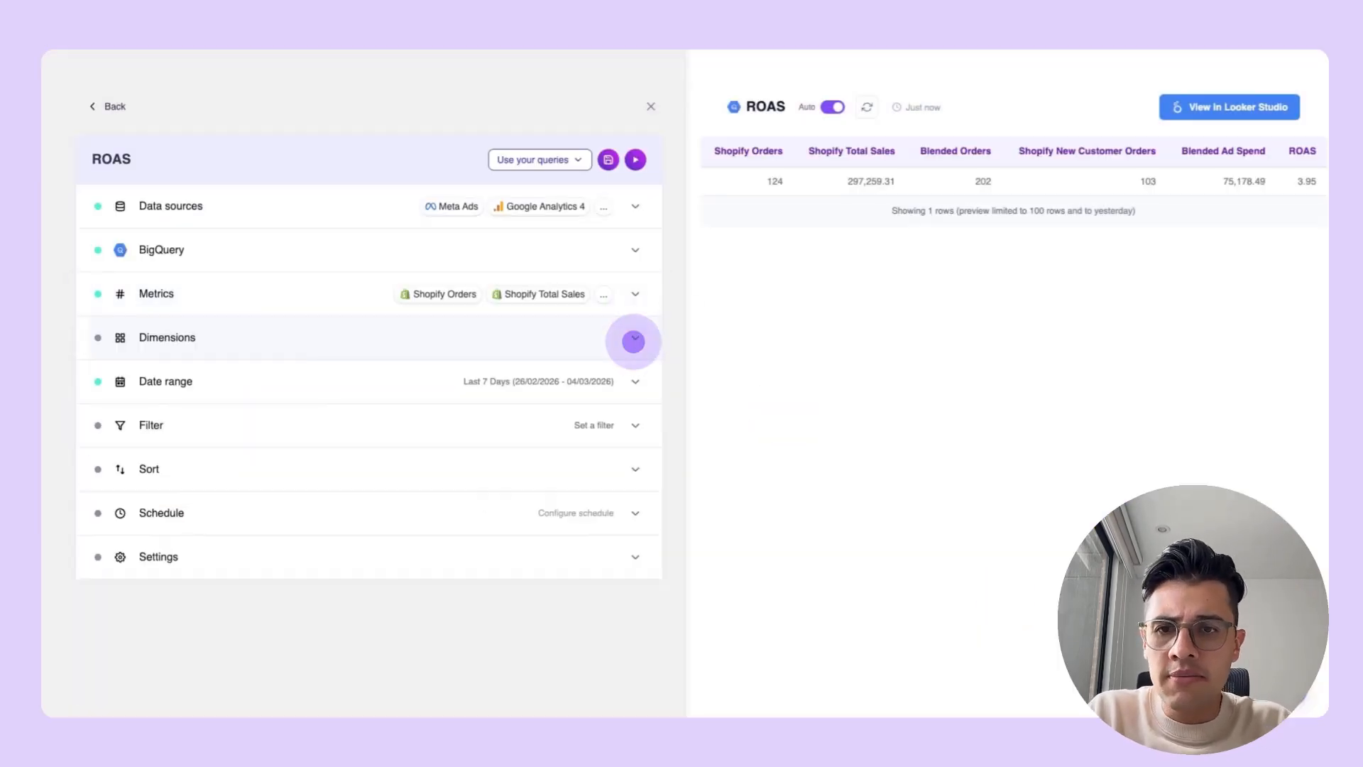
pyautogui.click(634, 340)
pyautogui.click(487, 484)
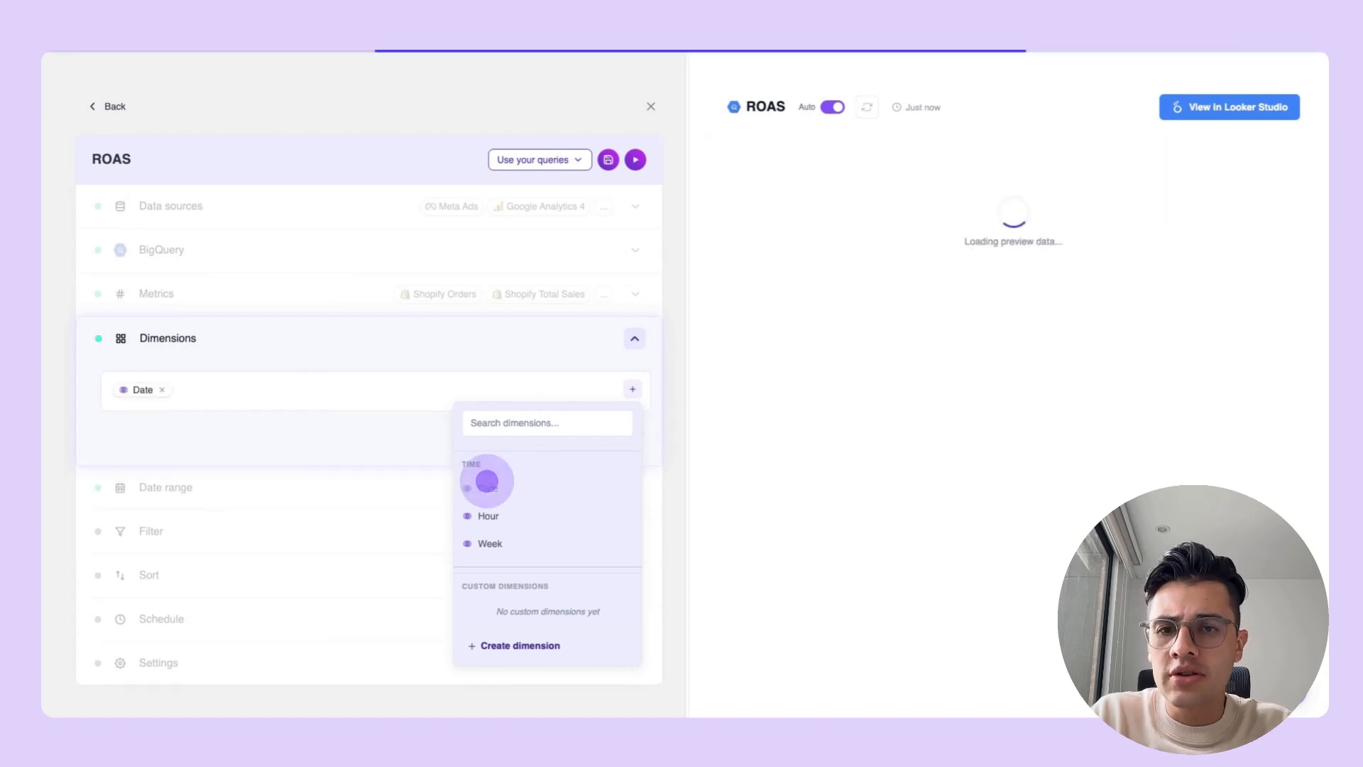
pyautogui.click(634, 339)
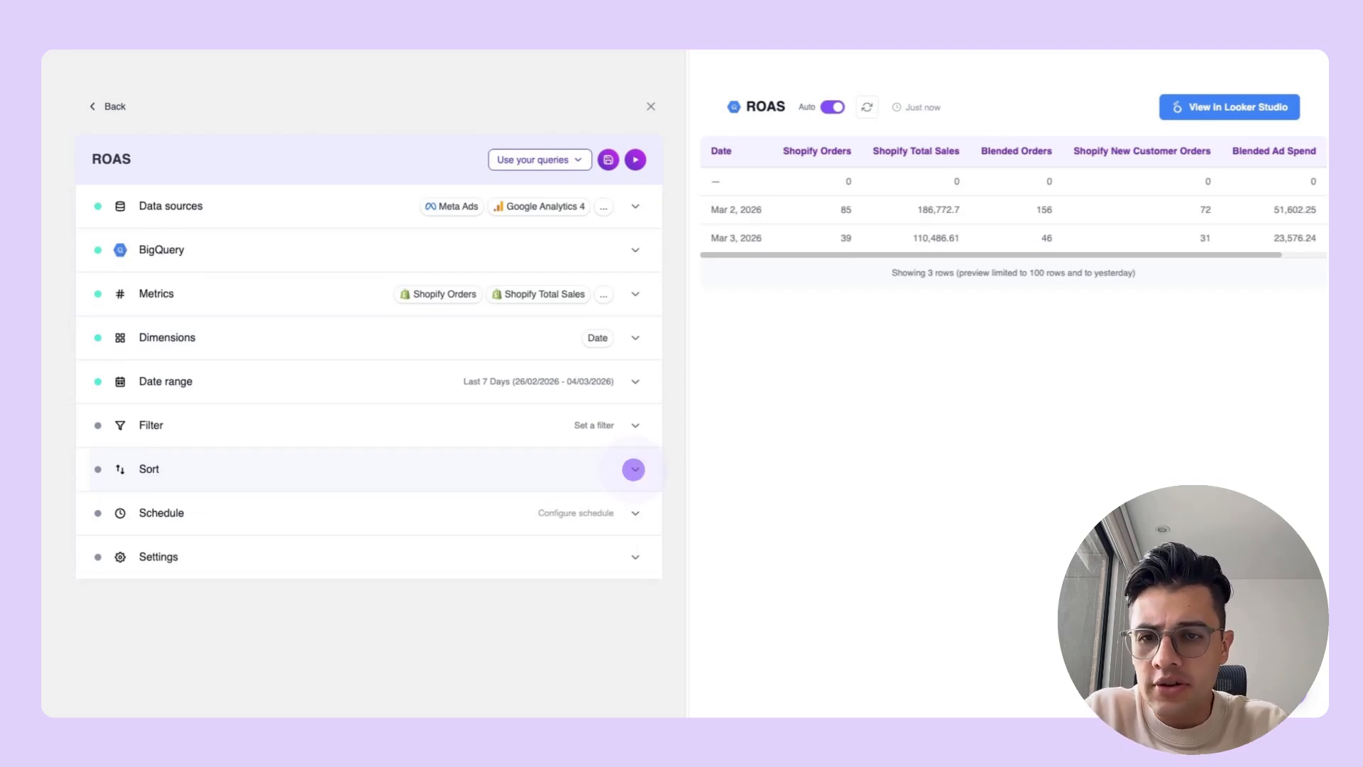
# - Sort the ROAS query by Date in descending order and refresh the data preview
pyautogui.click(633, 470)
pyautogui.click(269, 512)
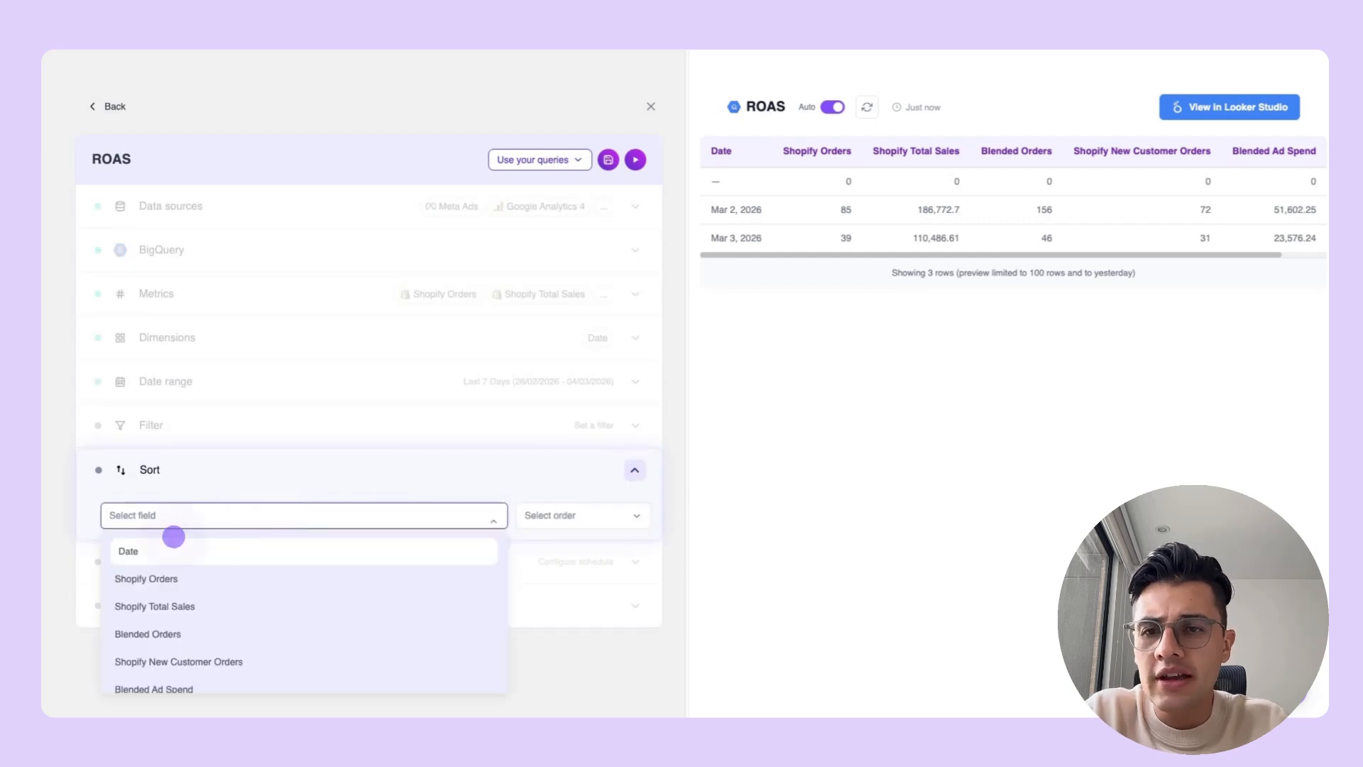
pyautogui.click(147, 547)
pyautogui.click(557, 516)
pyautogui.click(556, 578)
pyautogui.click(635, 471)
pyautogui.click(866, 106)
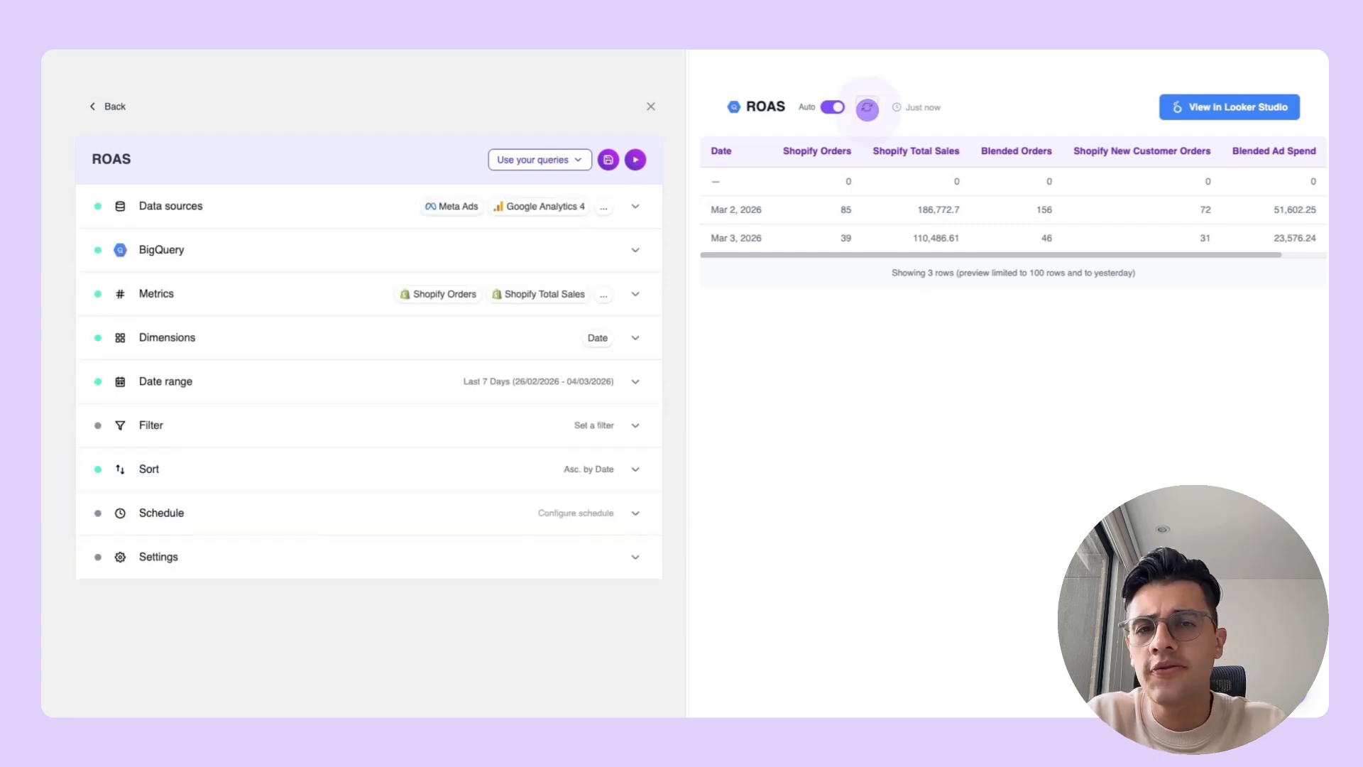
# - Schedule the ROAS query with the description "Every day at 5:00 am" and generate the schedule
pyautogui.click(631, 508)
pyautogui.click(335, 606)
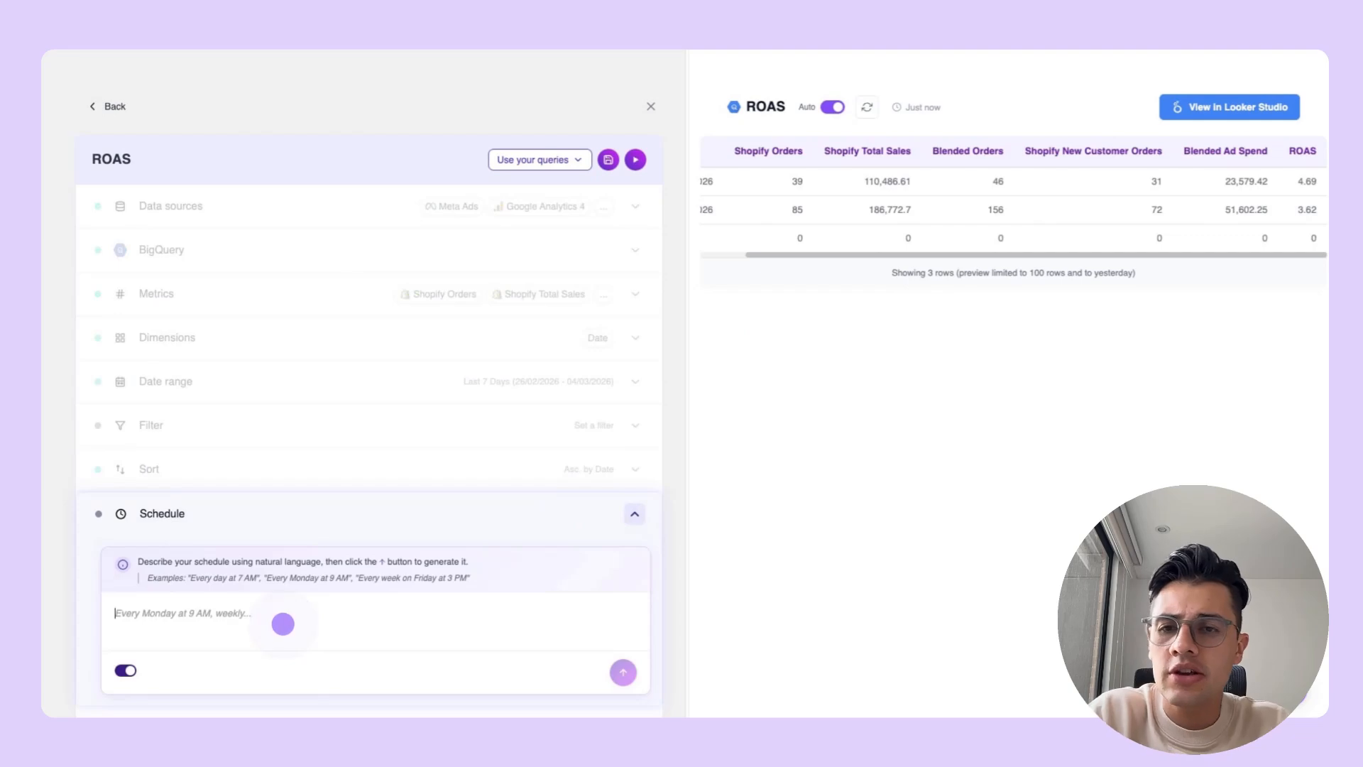
pyautogui.click(283, 625)
pyautogui.click(283, 624)
pyautogui.click(283, 624)
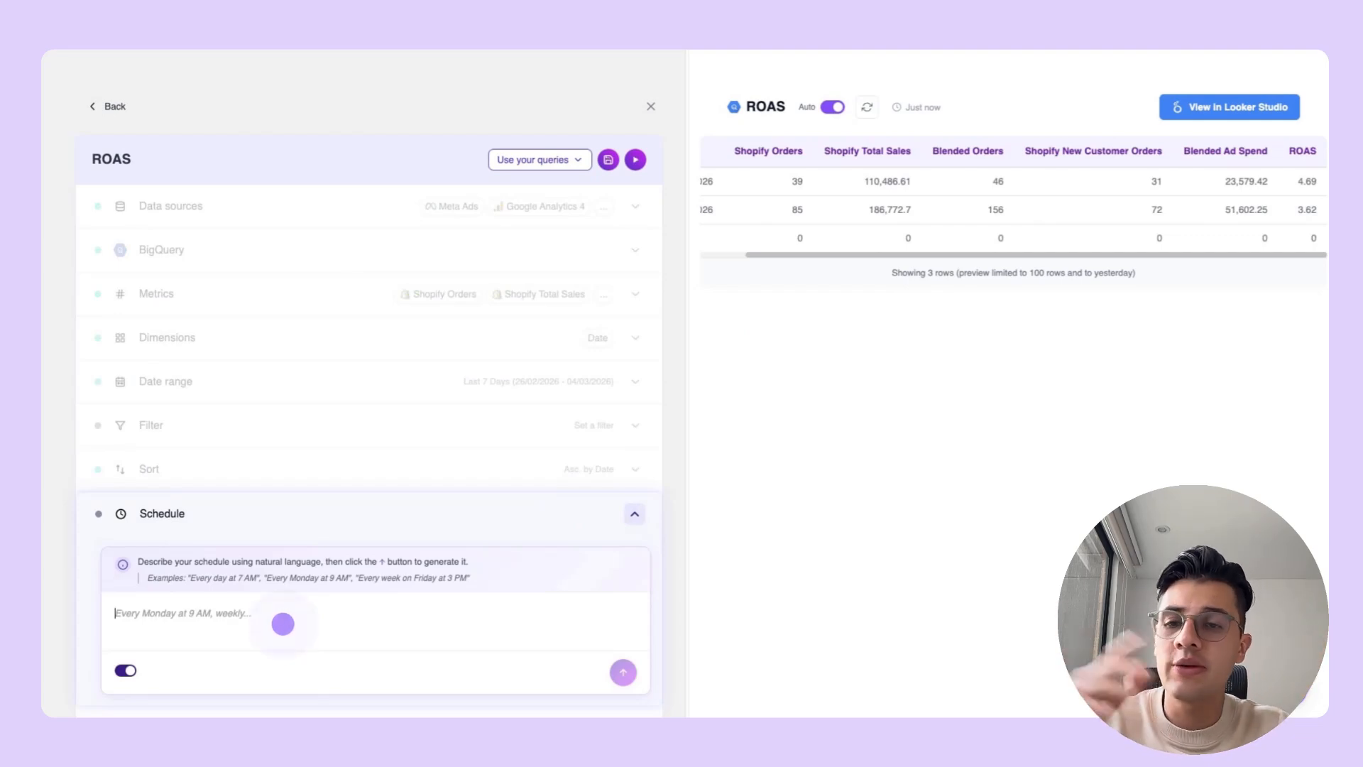
pyautogui.click(283, 624)
pyautogui.click(283, 624)
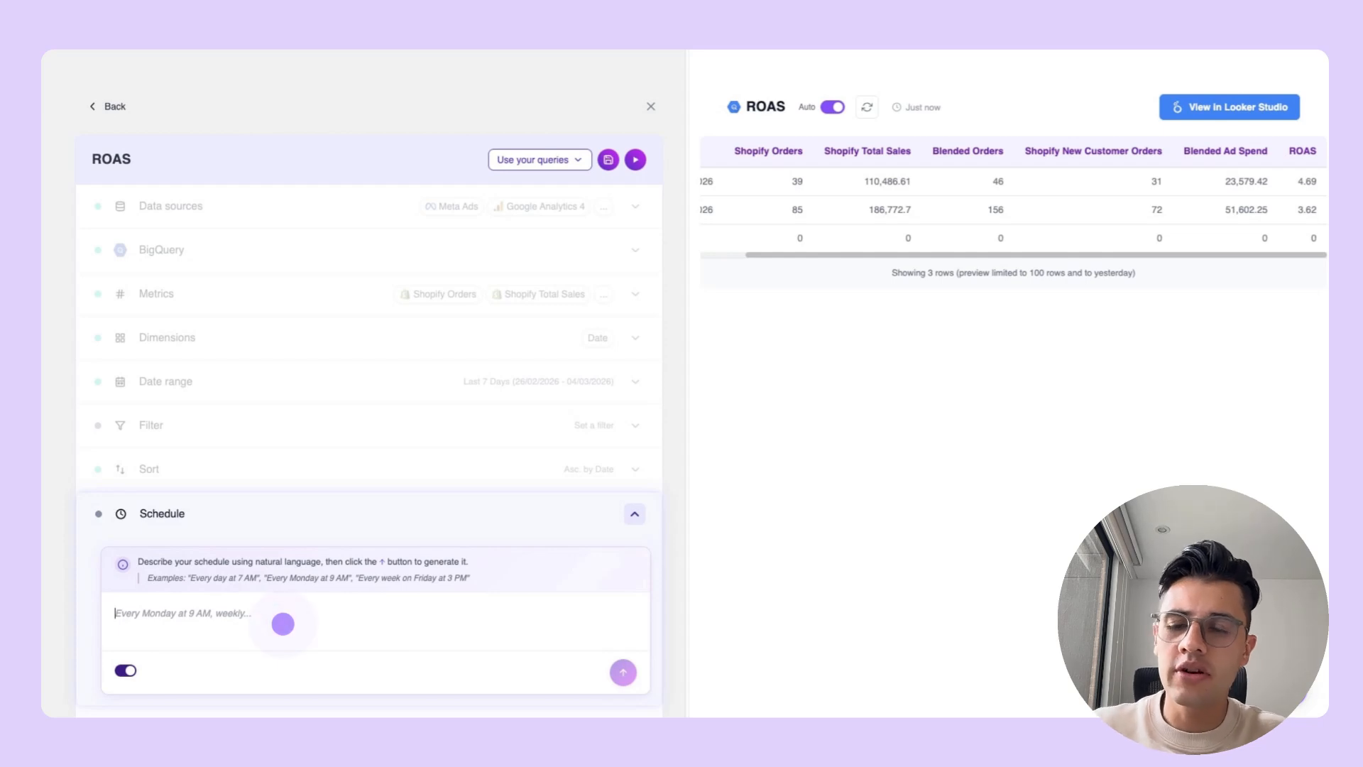
pyautogui.write('Every day at 5:00 am')
pyautogui.click(623, 671)
pyautogui.click(634, 514)
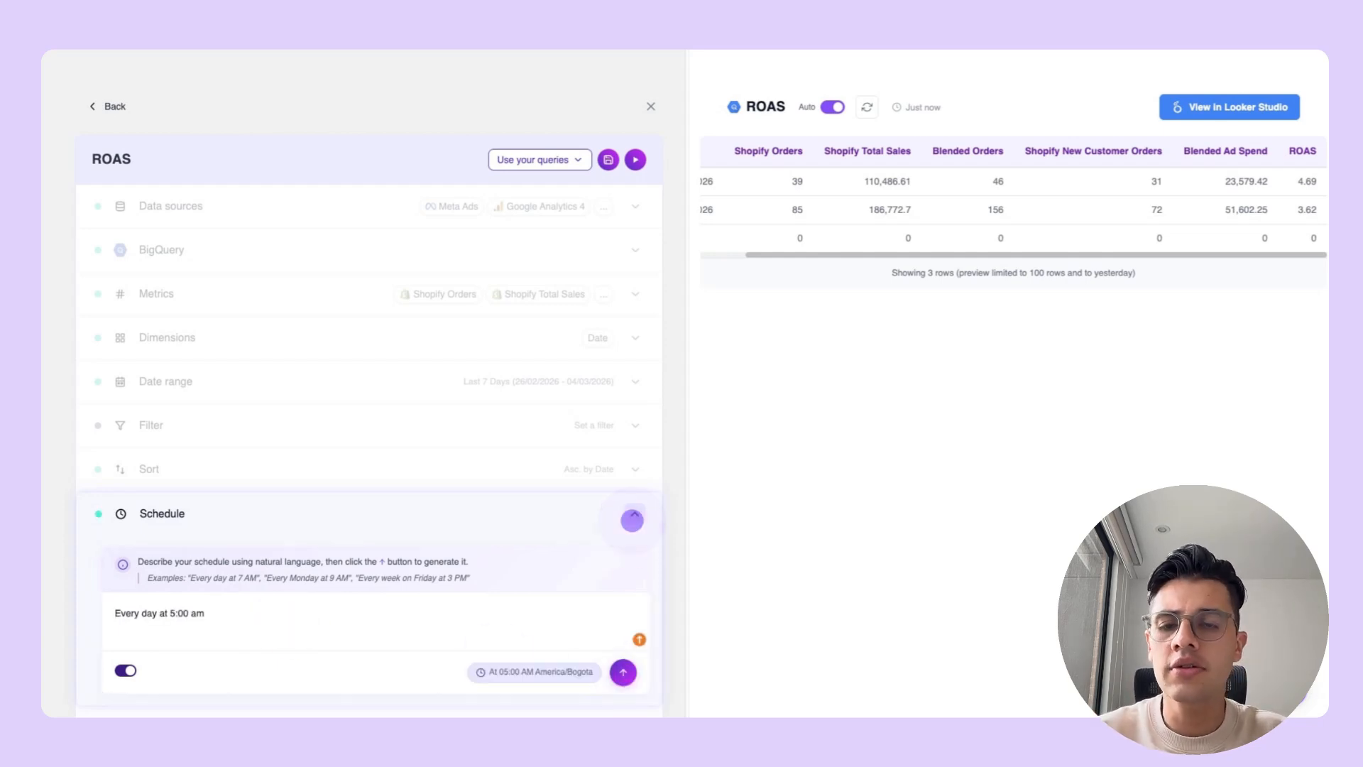
# - Set the ROAS query's data refresh mode to Overwrite, and save and run the query
pyautogui.click(634, 558)
pyautogui.click(536, 635)
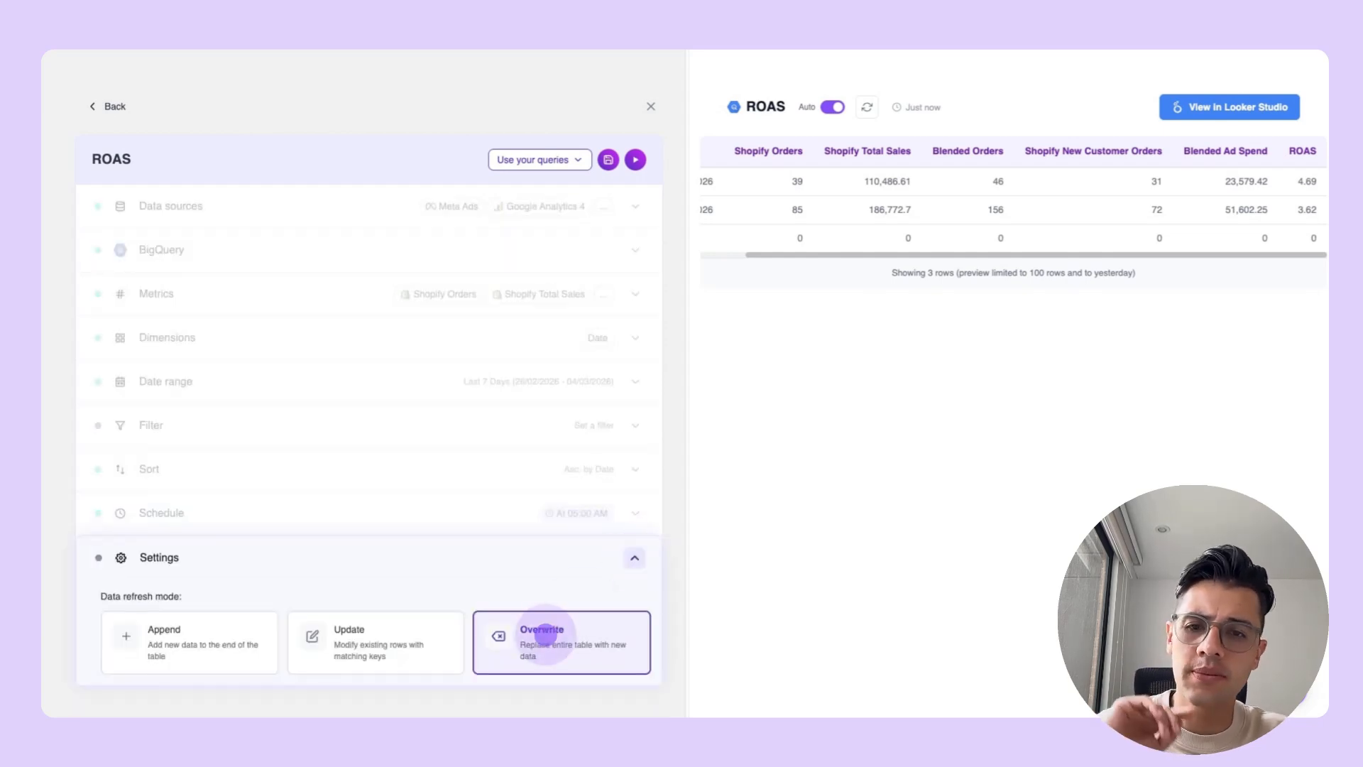
pyautogui.click(608, 158)
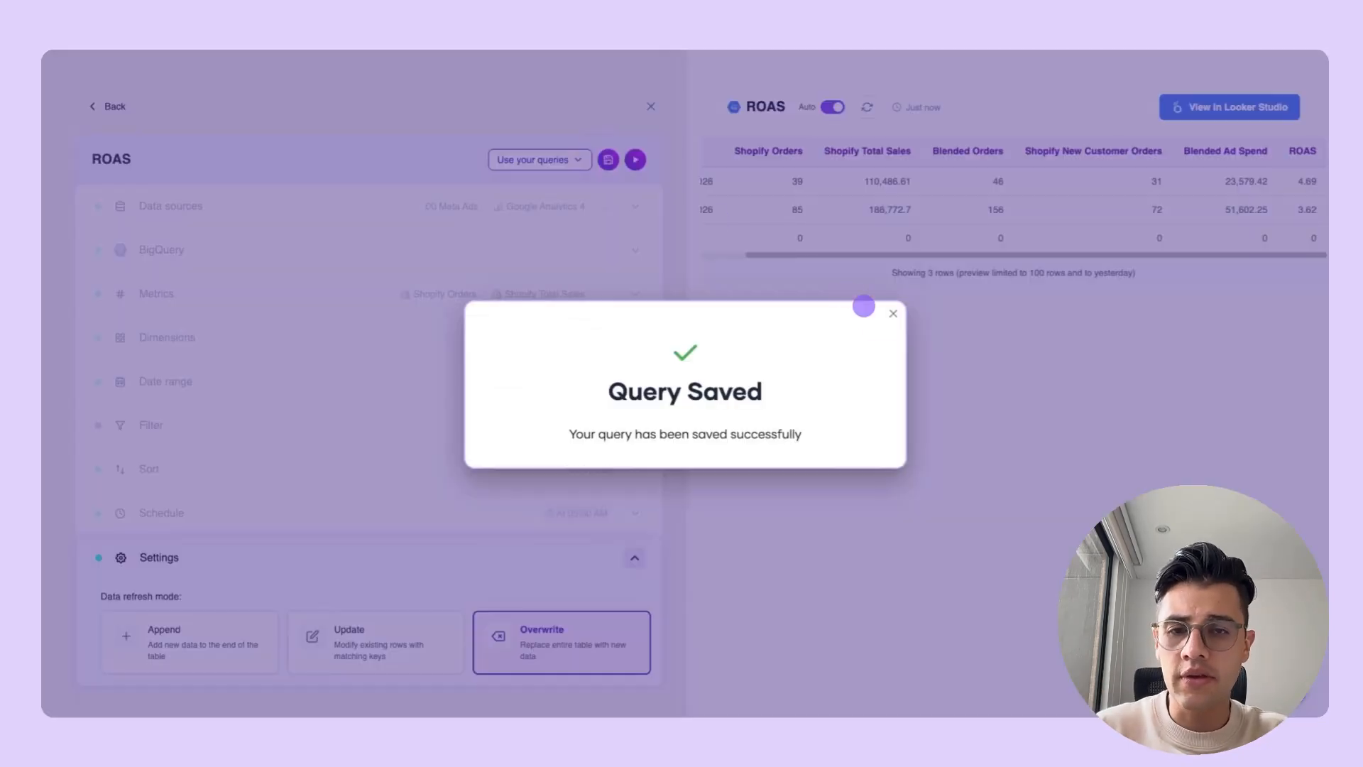
pyautogui.click(635, 159)
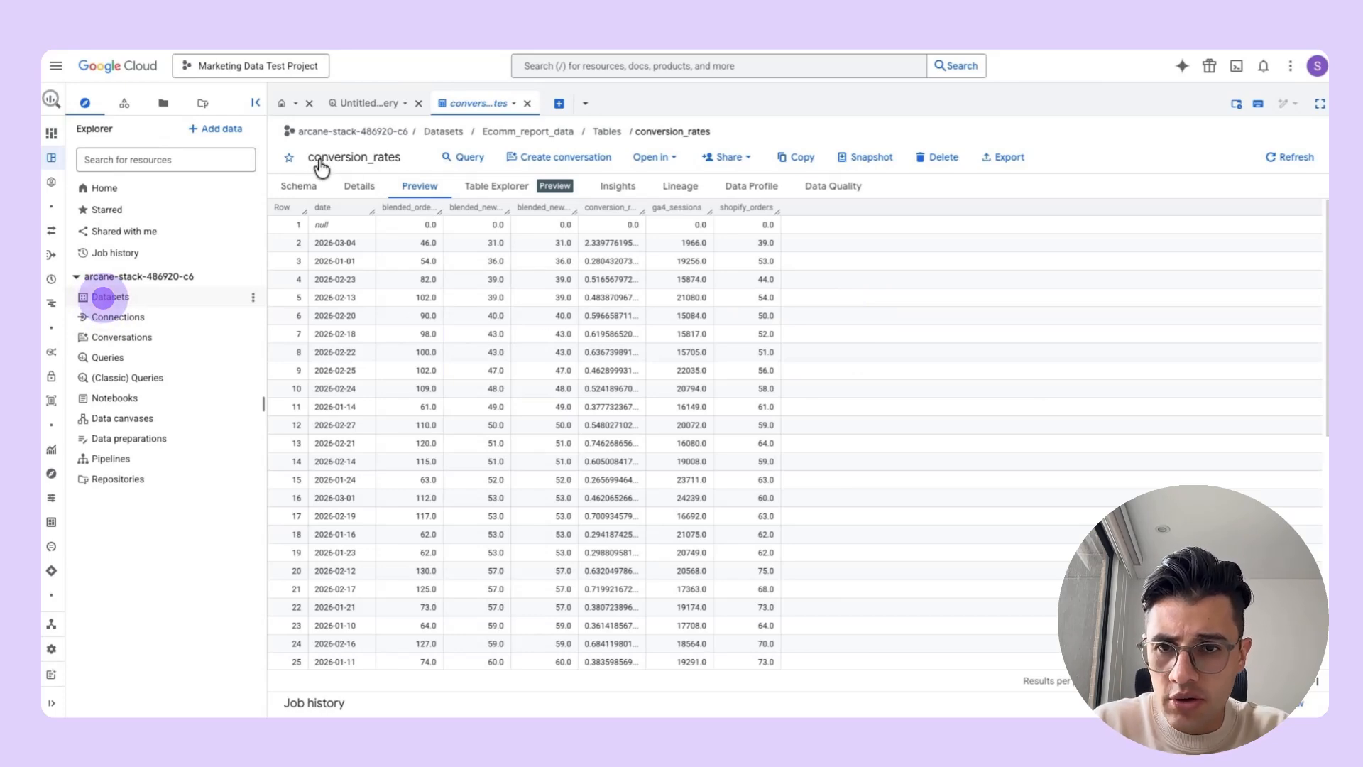
# - Switch to BigQuery and preview the rows of the ROAS_data table in the Ecomm_report_data dataset
pyautogui.click(103, 298)
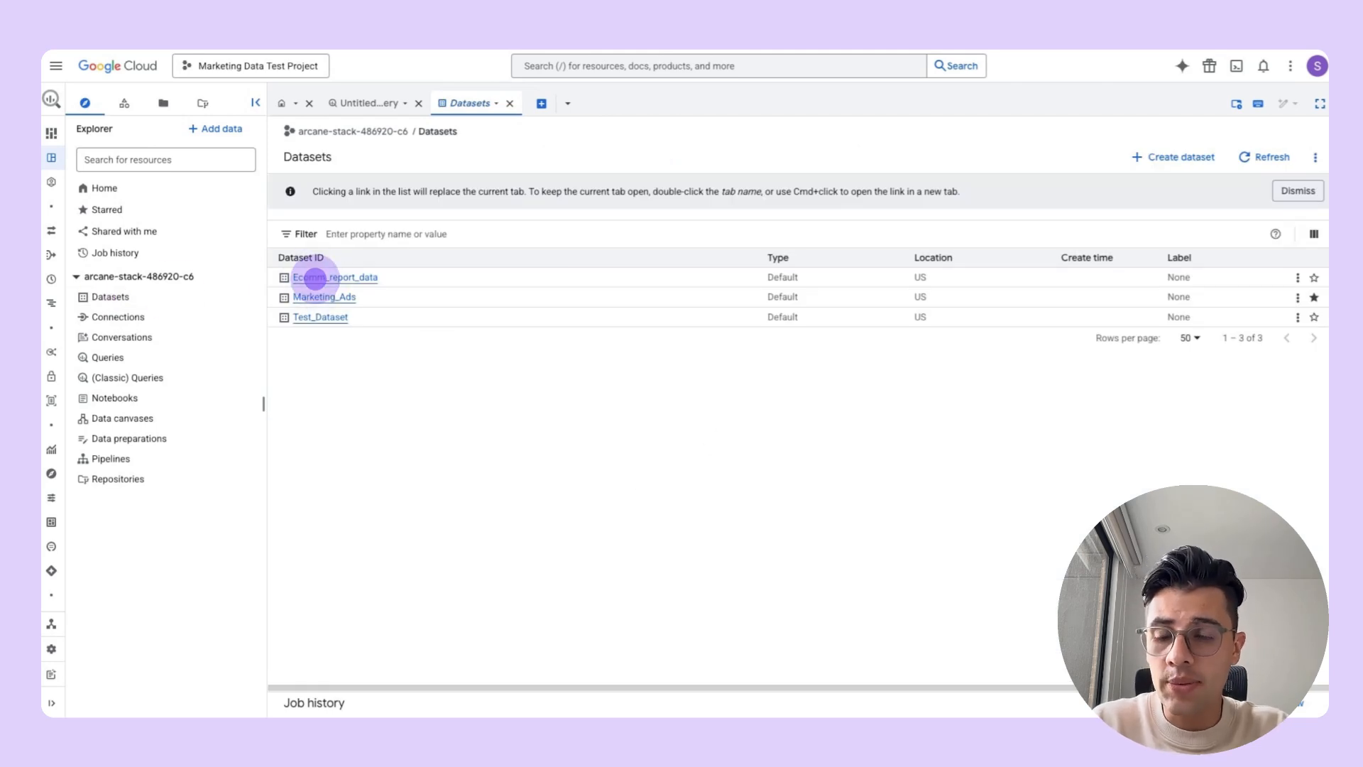
pyautogui.click(313, 277)
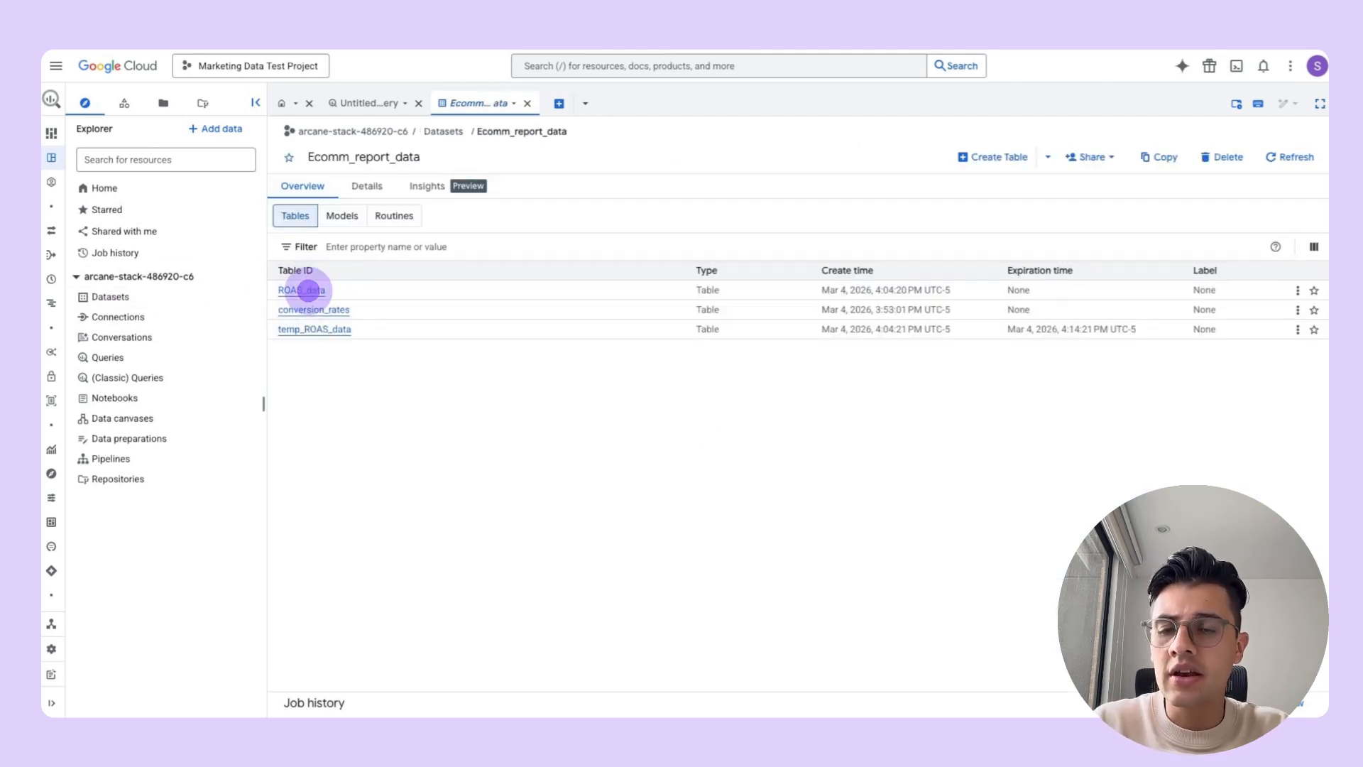
pyautogui.click(308, 290)
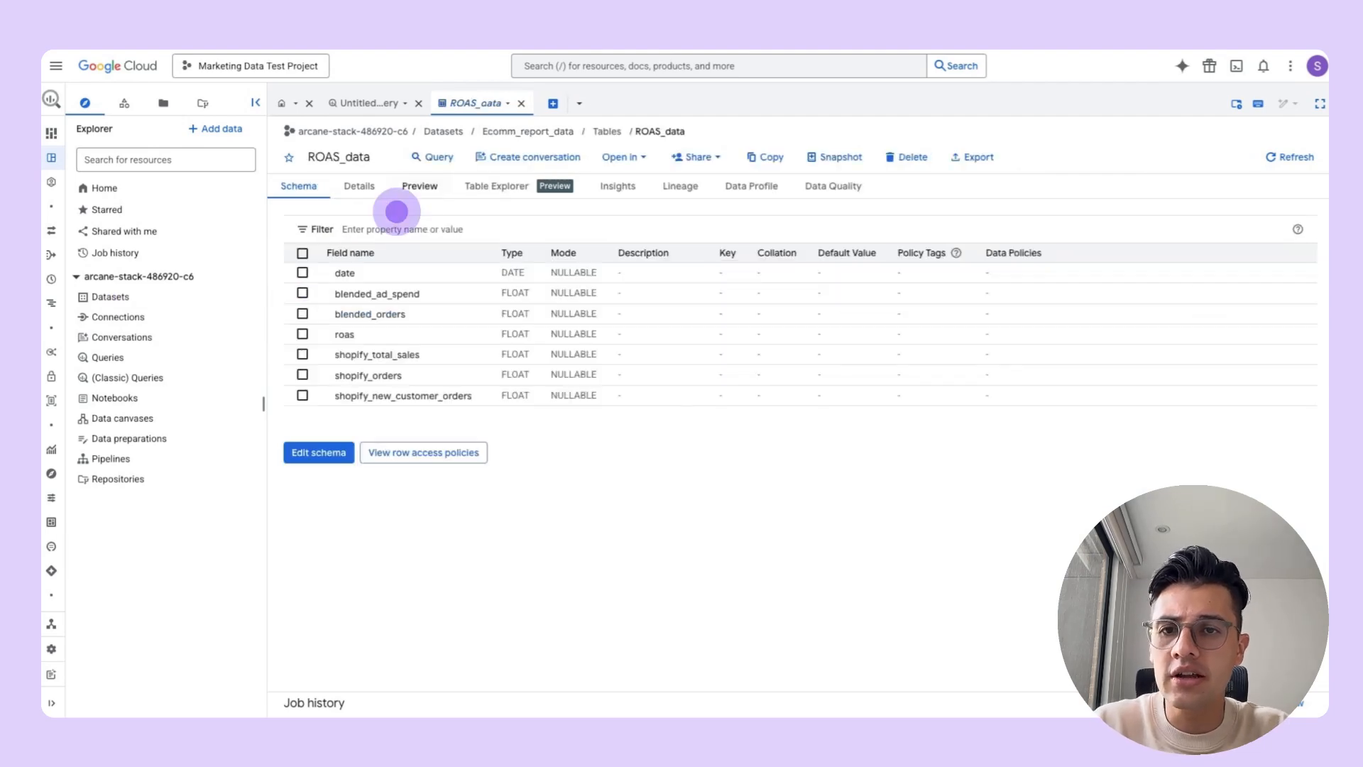
pyautogui.click(422, 186)
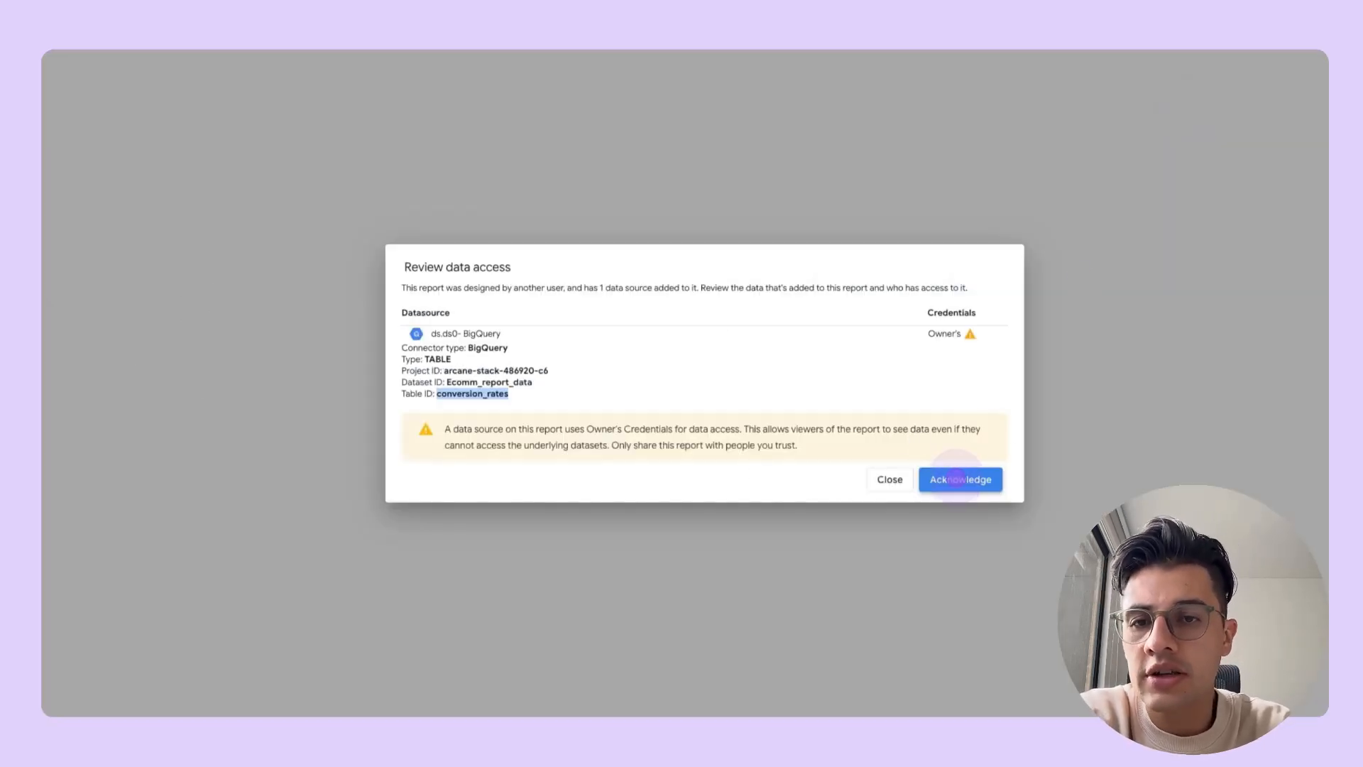
# - Acknowledge the data access review for the Looker Studio report that uses the conversion_rates table
pyautogui.click(956, 478)
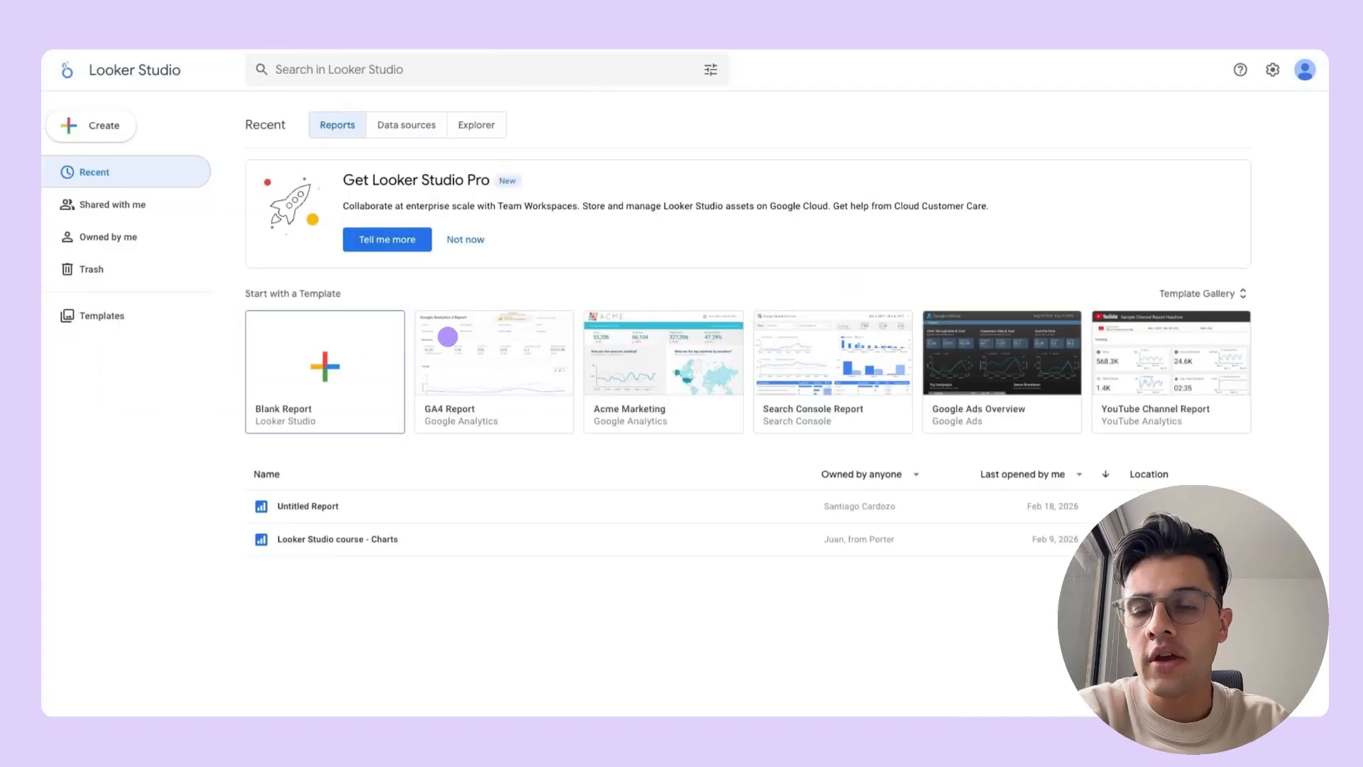
# - Create a blank Looker Studio report and connect BigQuery's conversion_rates table from Marketing Data Test Project, dataset Ecomm_report_data
pyautogui.click(327, 367)
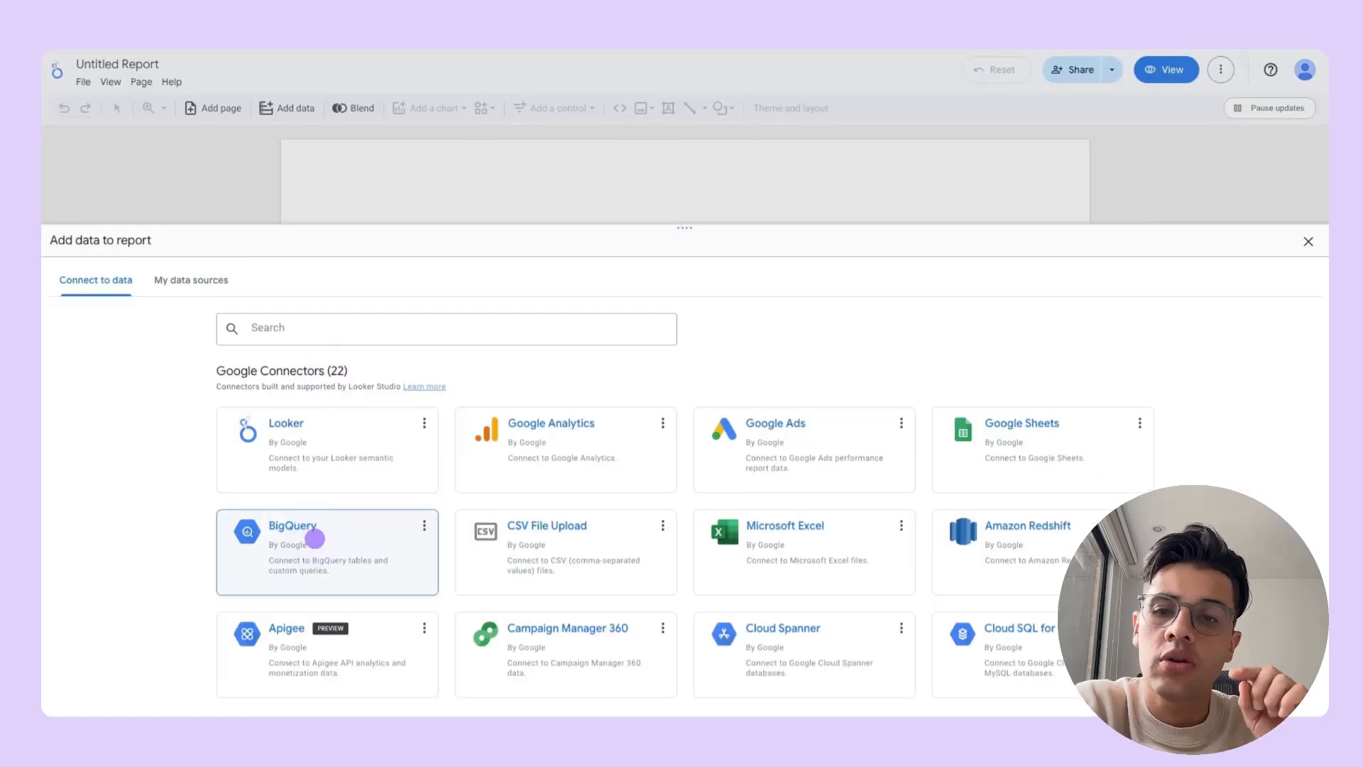
pyautogui.click(314, 539)
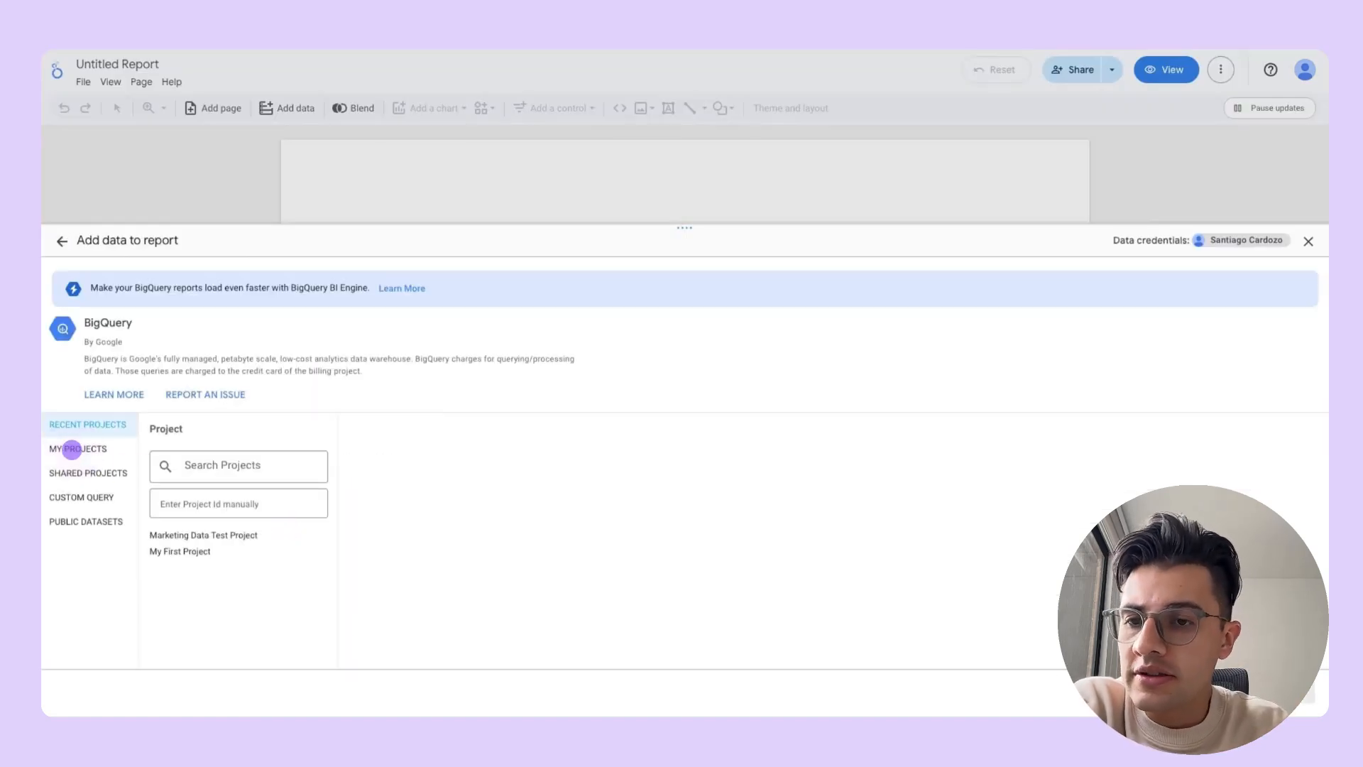
pyautogui.click(71, 448)
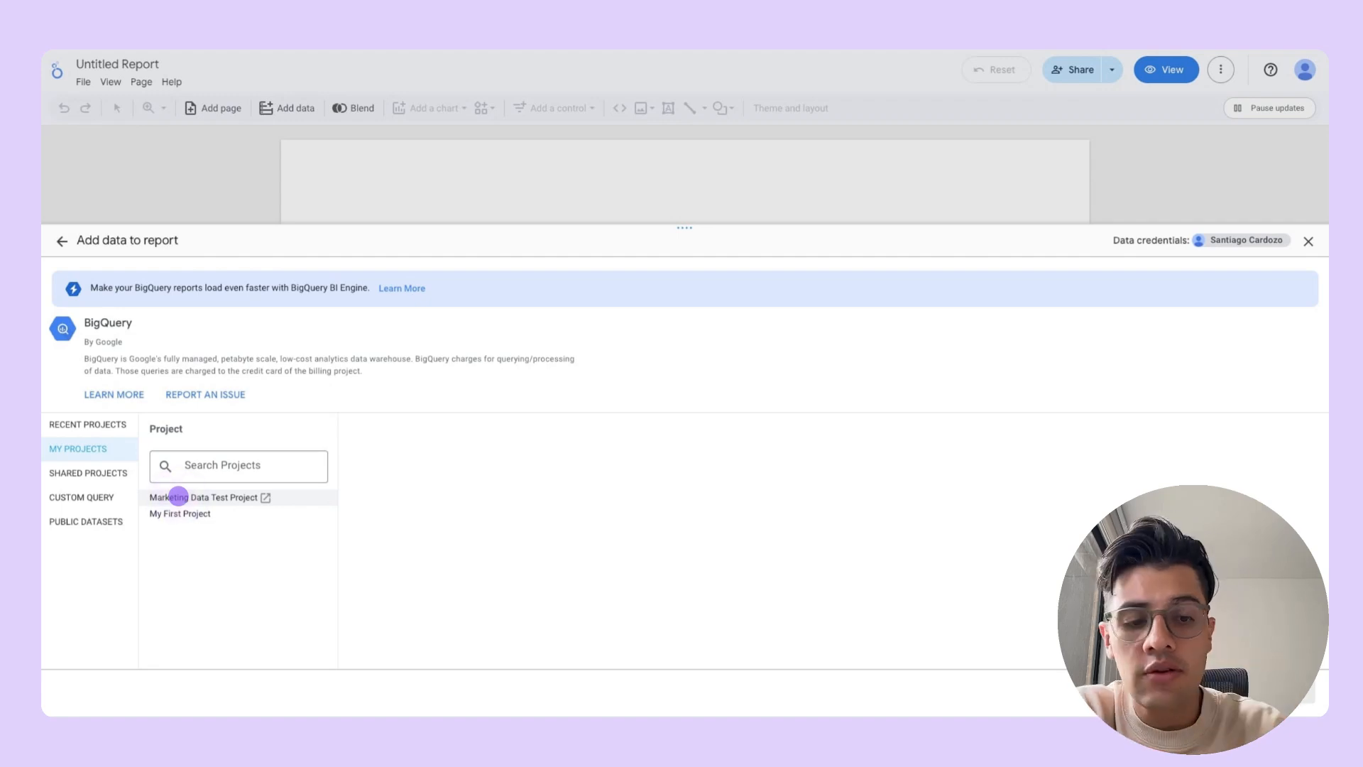
pyautogui.click(179, 497)
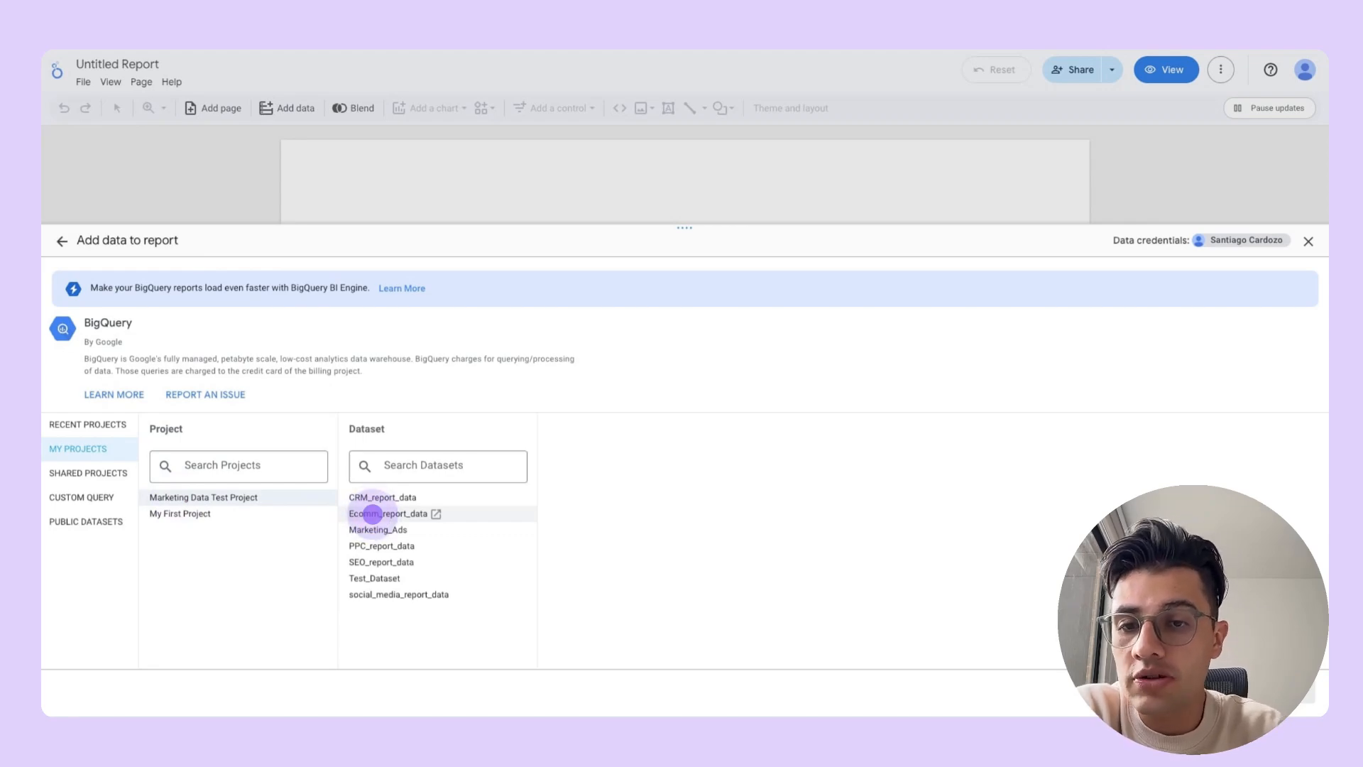
pyautogui.click(374, 514)
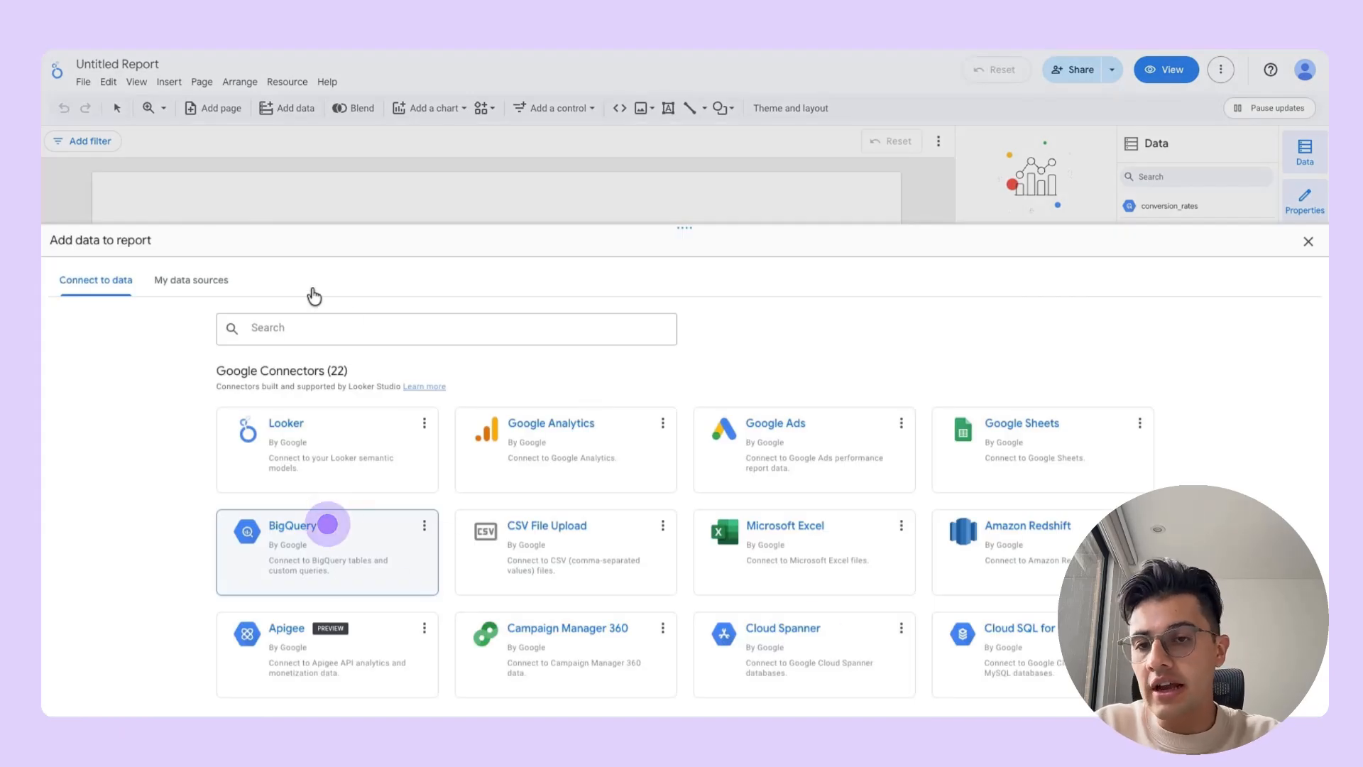
# - Add the BigQuery table ROAS_data from Marketing Data Test Project's Ecomm_report_data dataset as a second data source
pyautogui.click(327, 523)
pyautogui.click(88, 448)
pyautogui.click(178, 497)
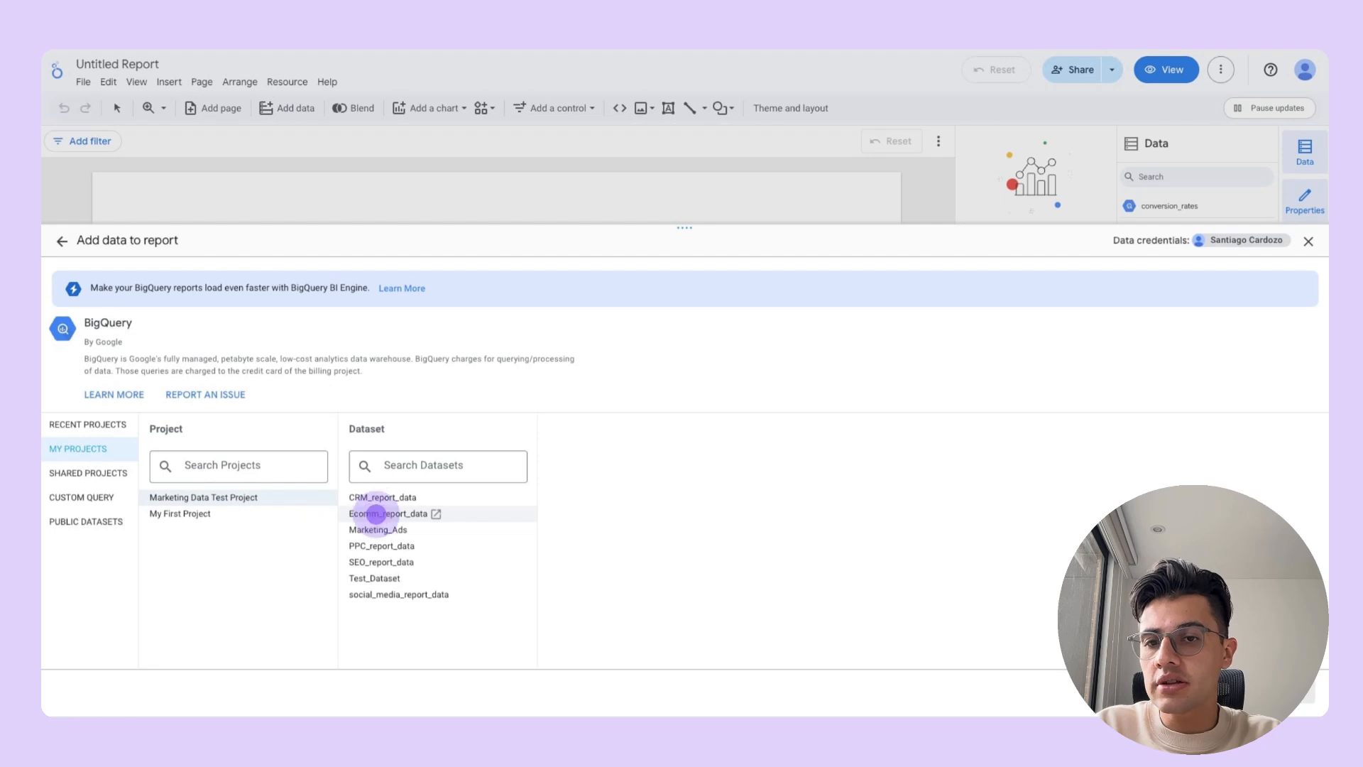
pyautogui.click(382, 514)
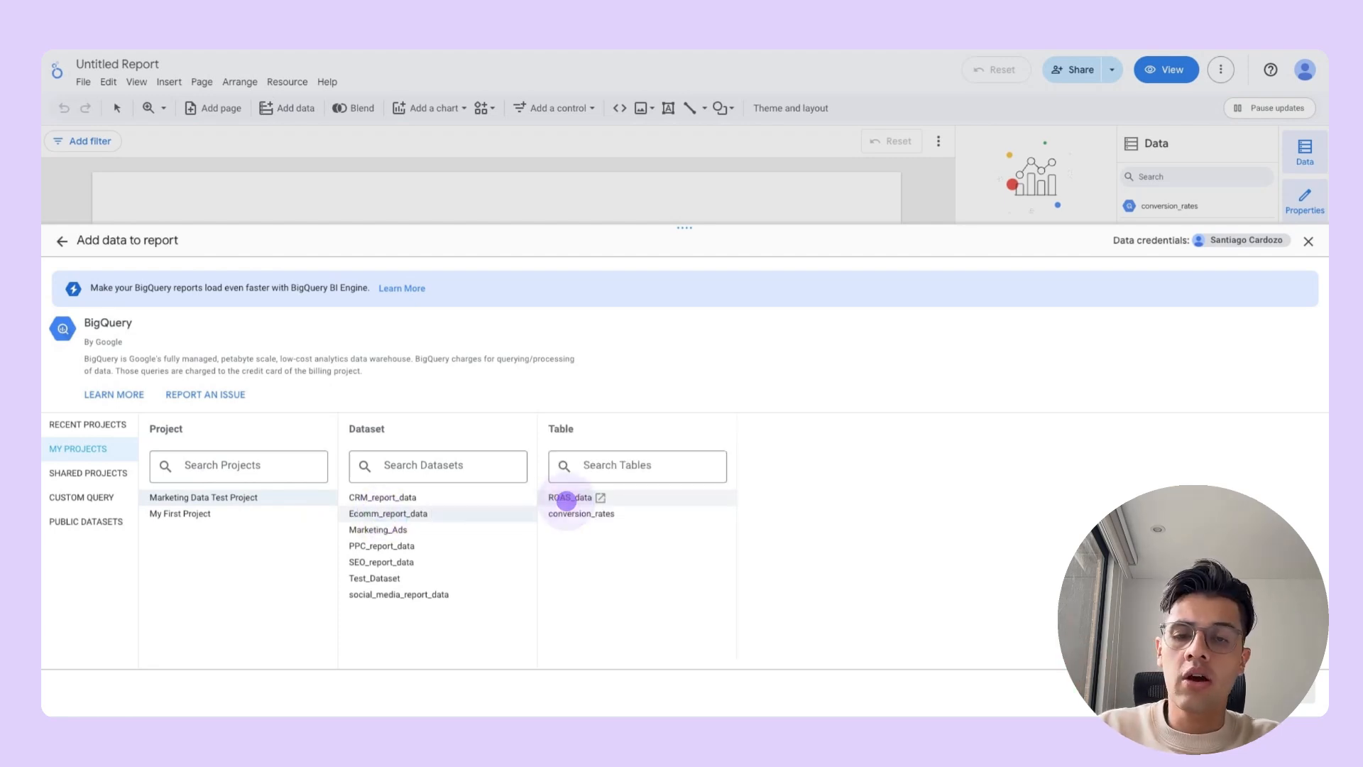
pyautogui.click(566, 498)
pyautogui.click(1290, 693)
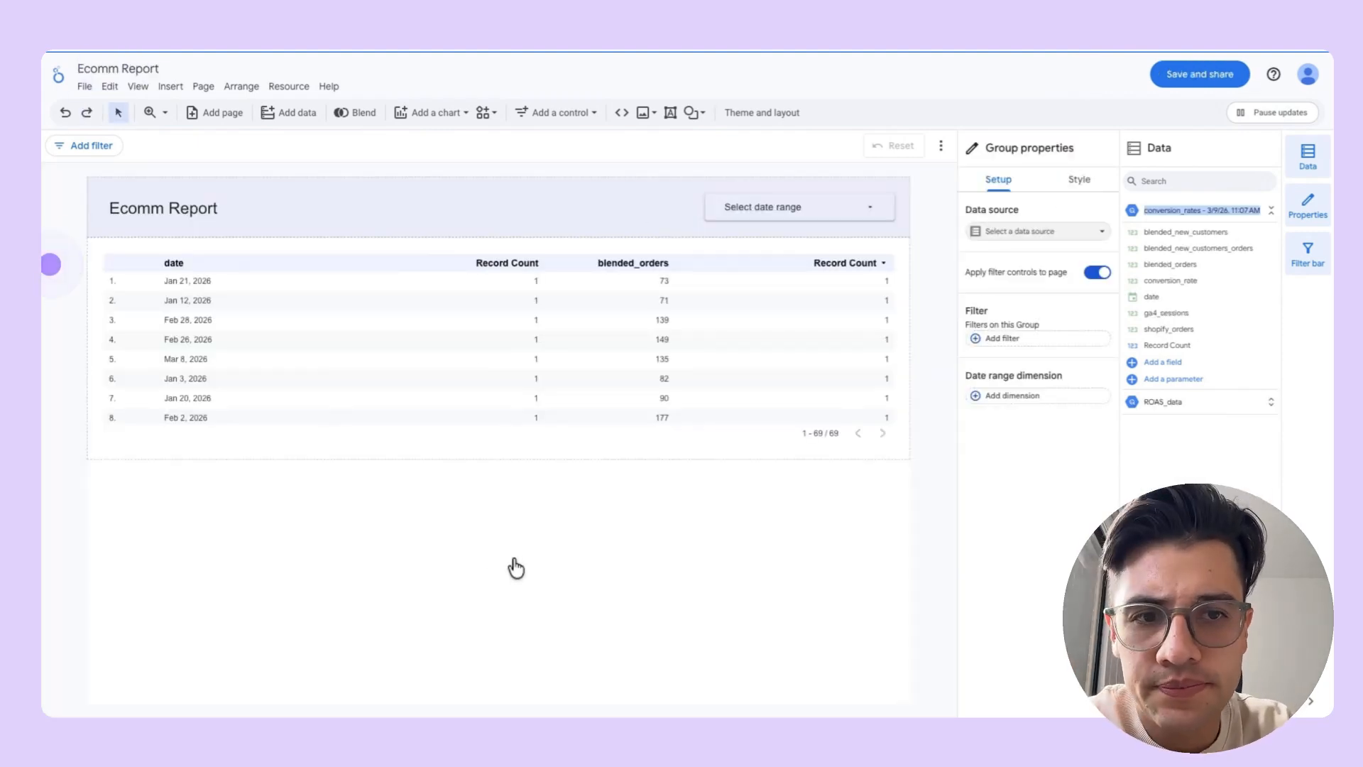
# - Insert a scorecard below the table showing blended_orders from the conversion_rates data source, and make it slightly taller
pyautogui.click(939, 281)
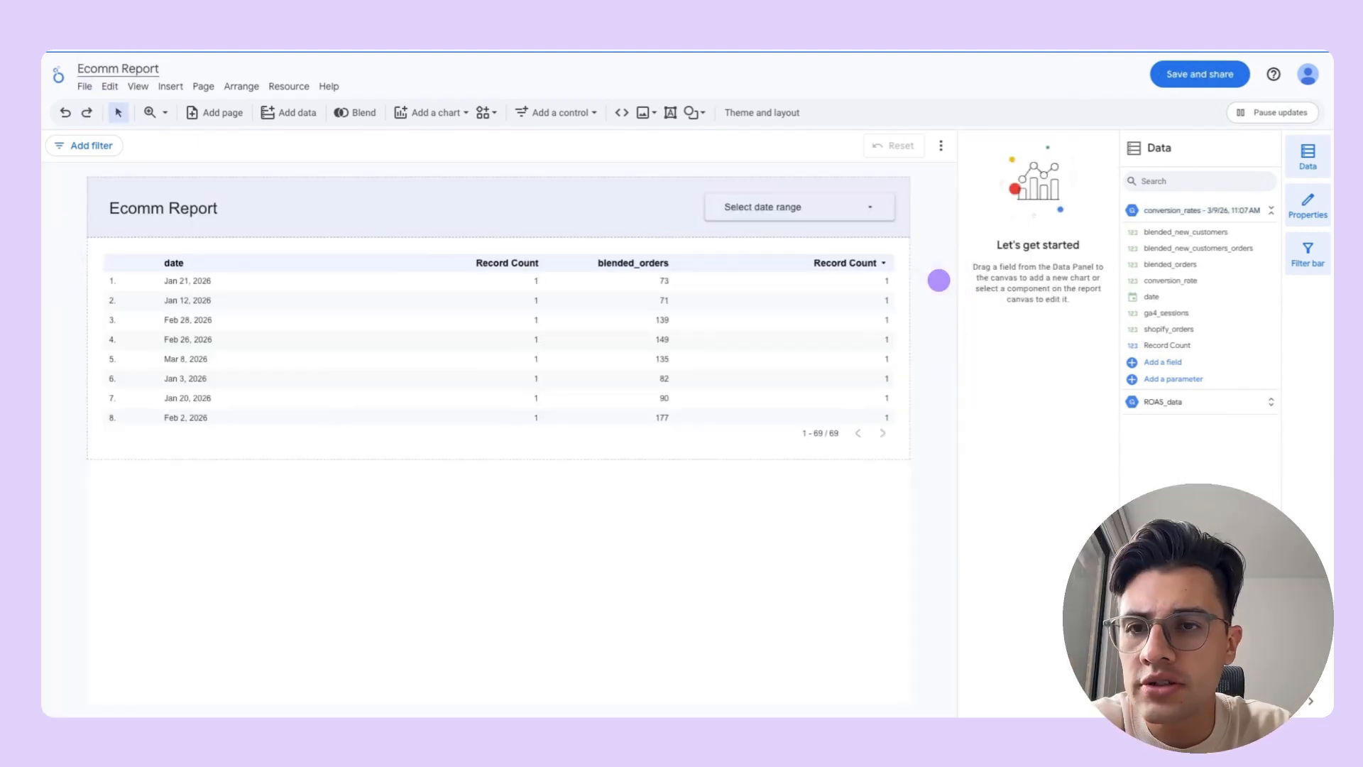
pyautogui.click(170, 86)
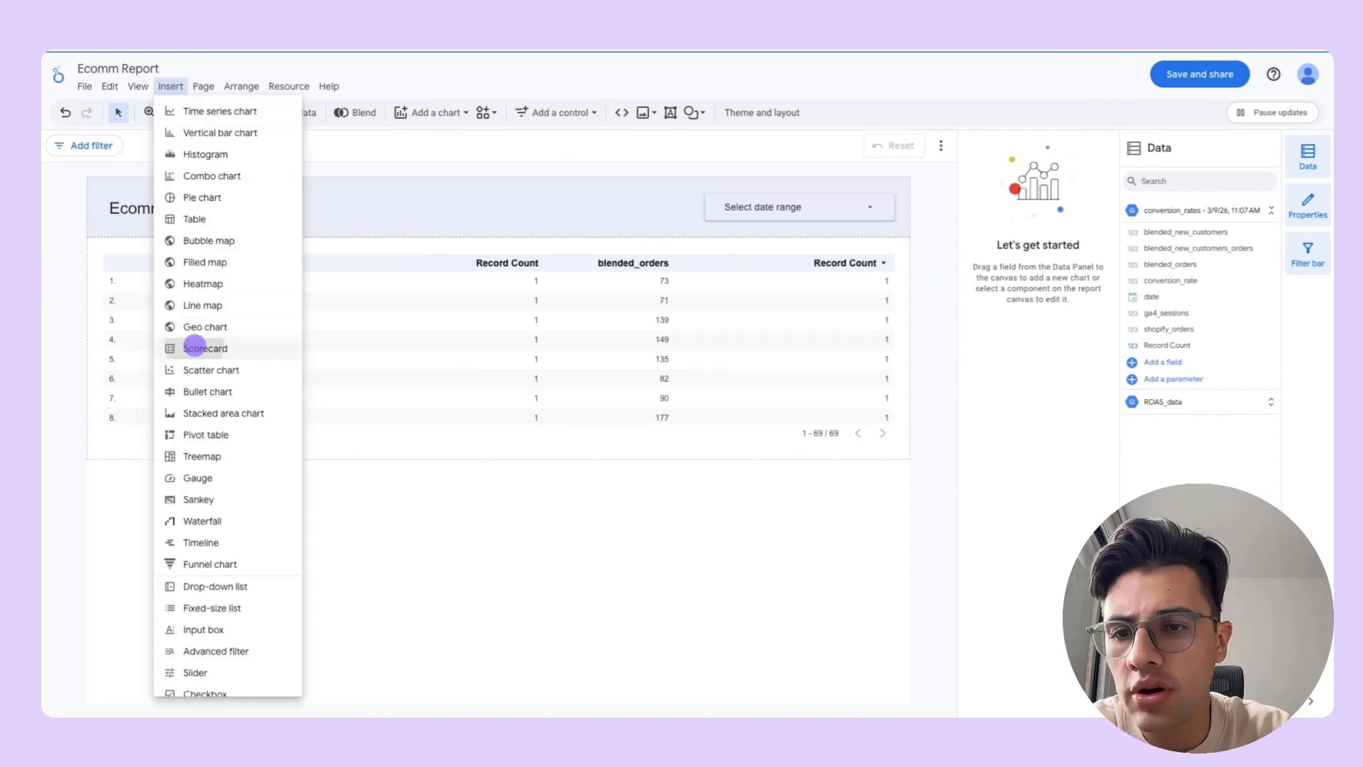
pyautogui.click(194, 348)
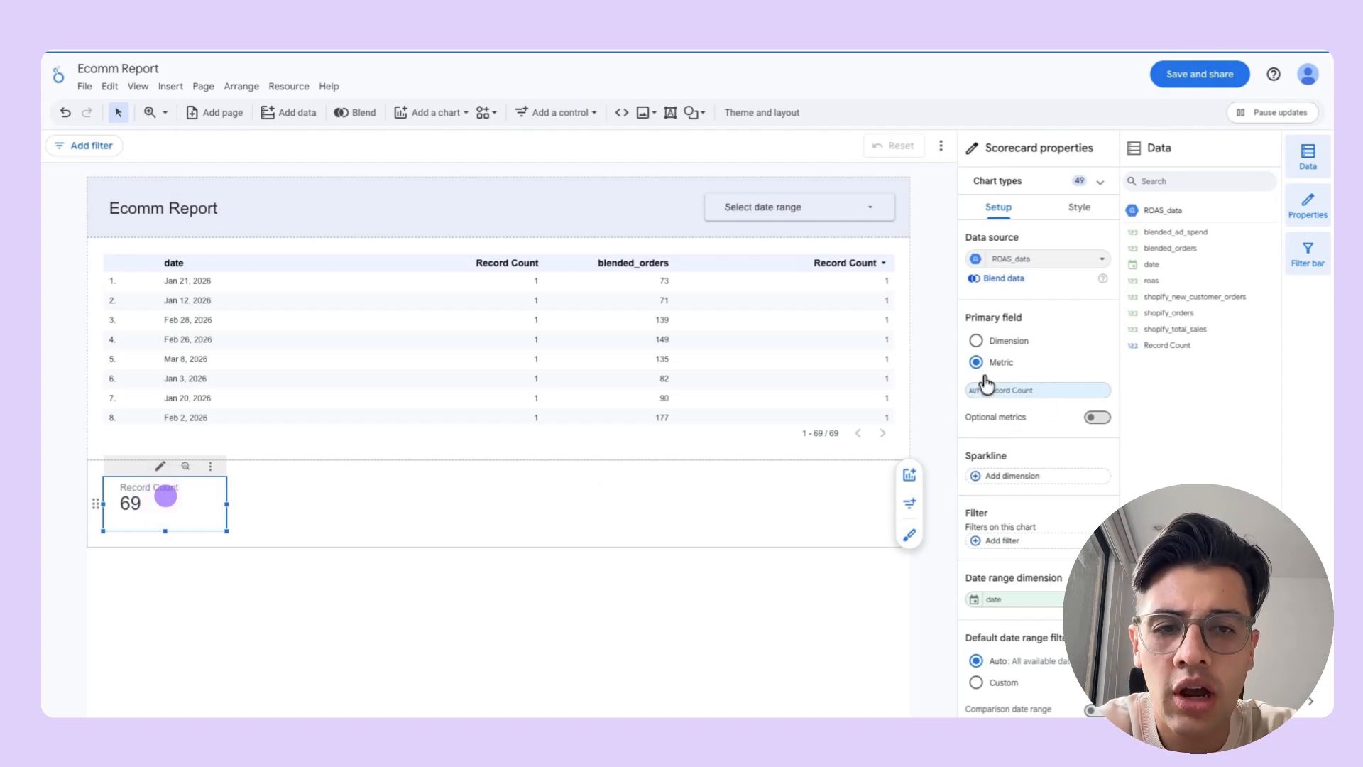
pyautogui.click(1033, 258)
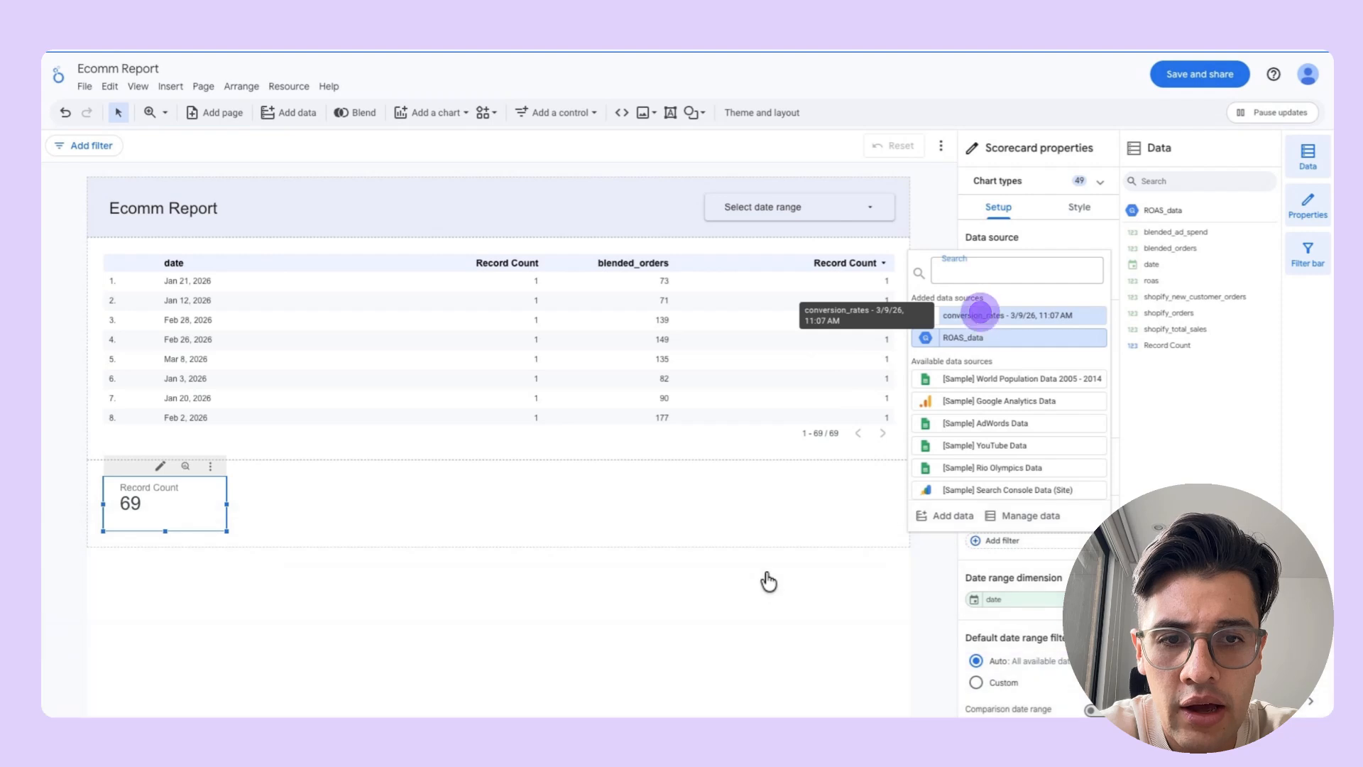
pyautogui.click(981, 314)
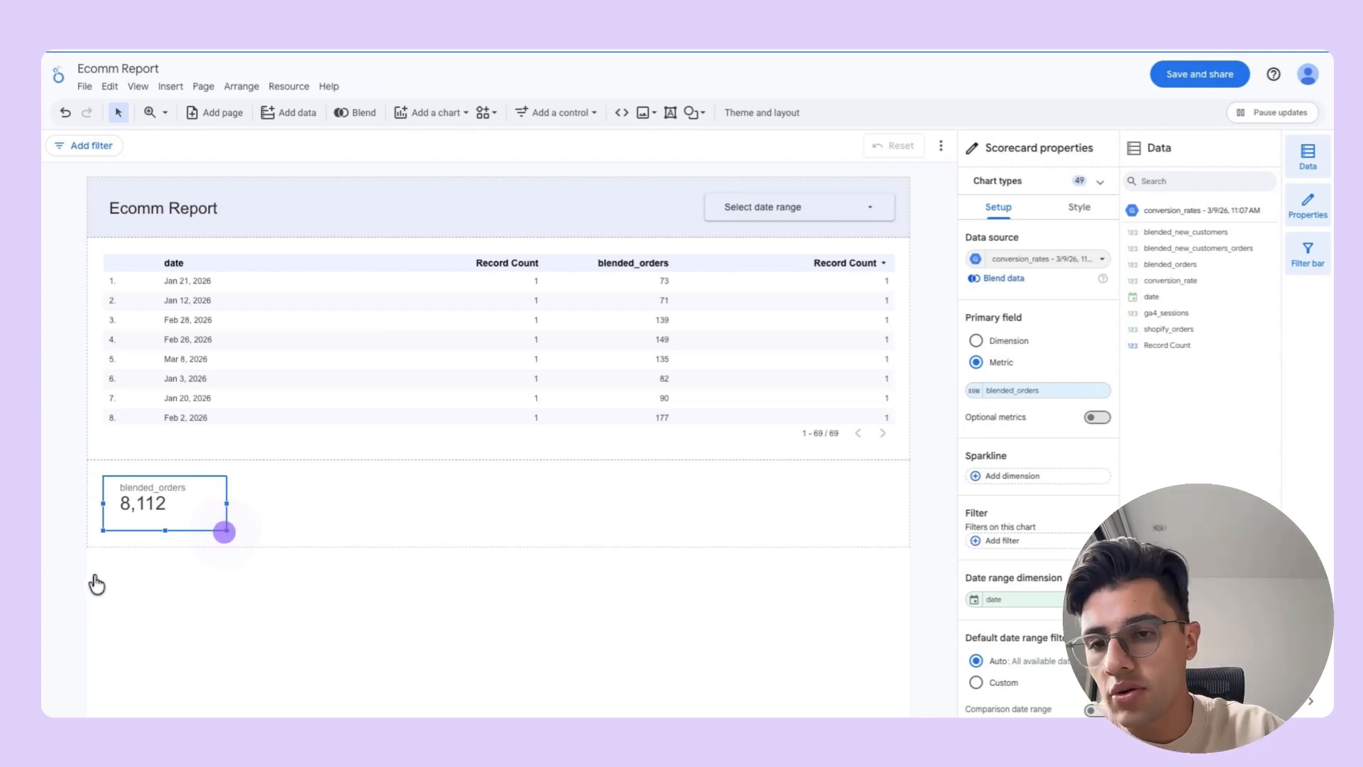
pyautogui.moveTo(224, 532); pyautogui.dragTo(207, 572)
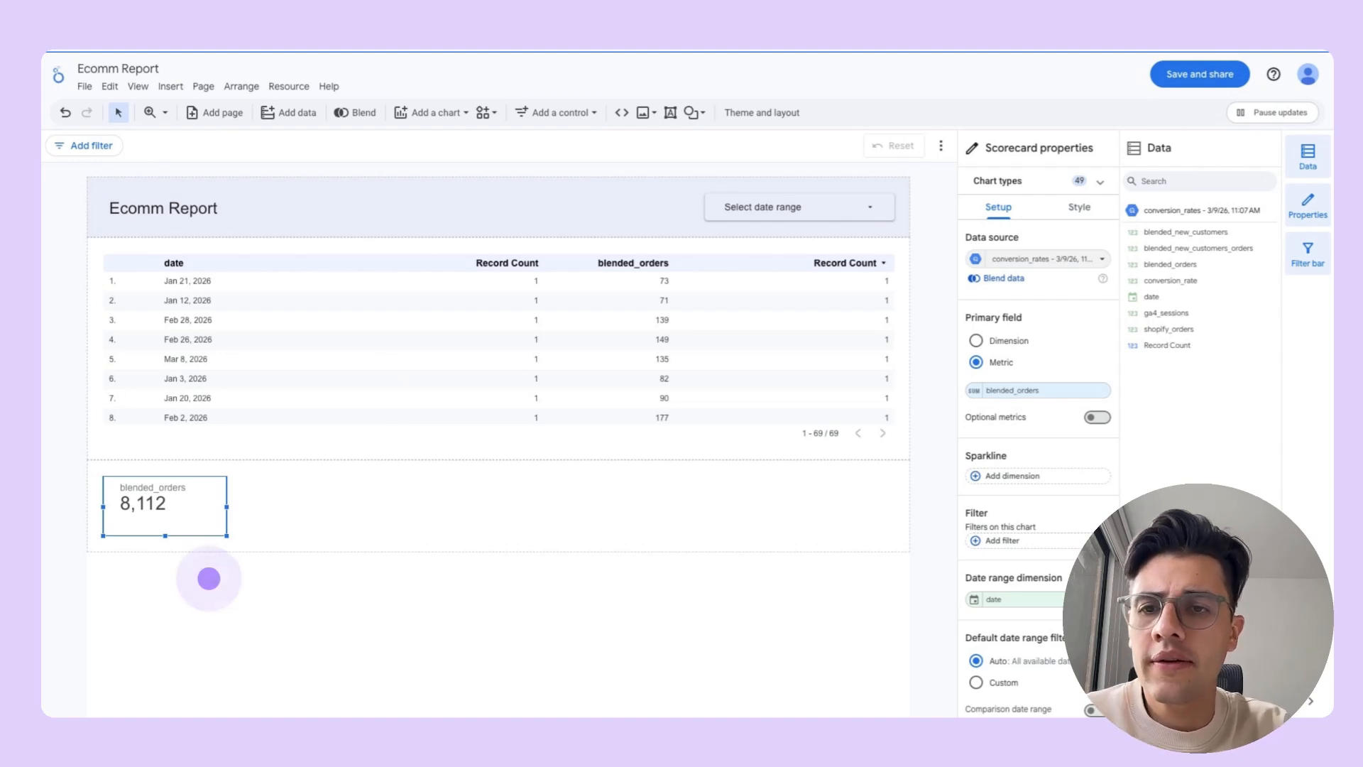
# - Delete the date table from the report and duplicate the blended_orders scorecard beside it with shopify_orders as the metric
pyautogui.click(301, 357)
pyautogui.press('Delete')
pyautogui.click(172, 276)
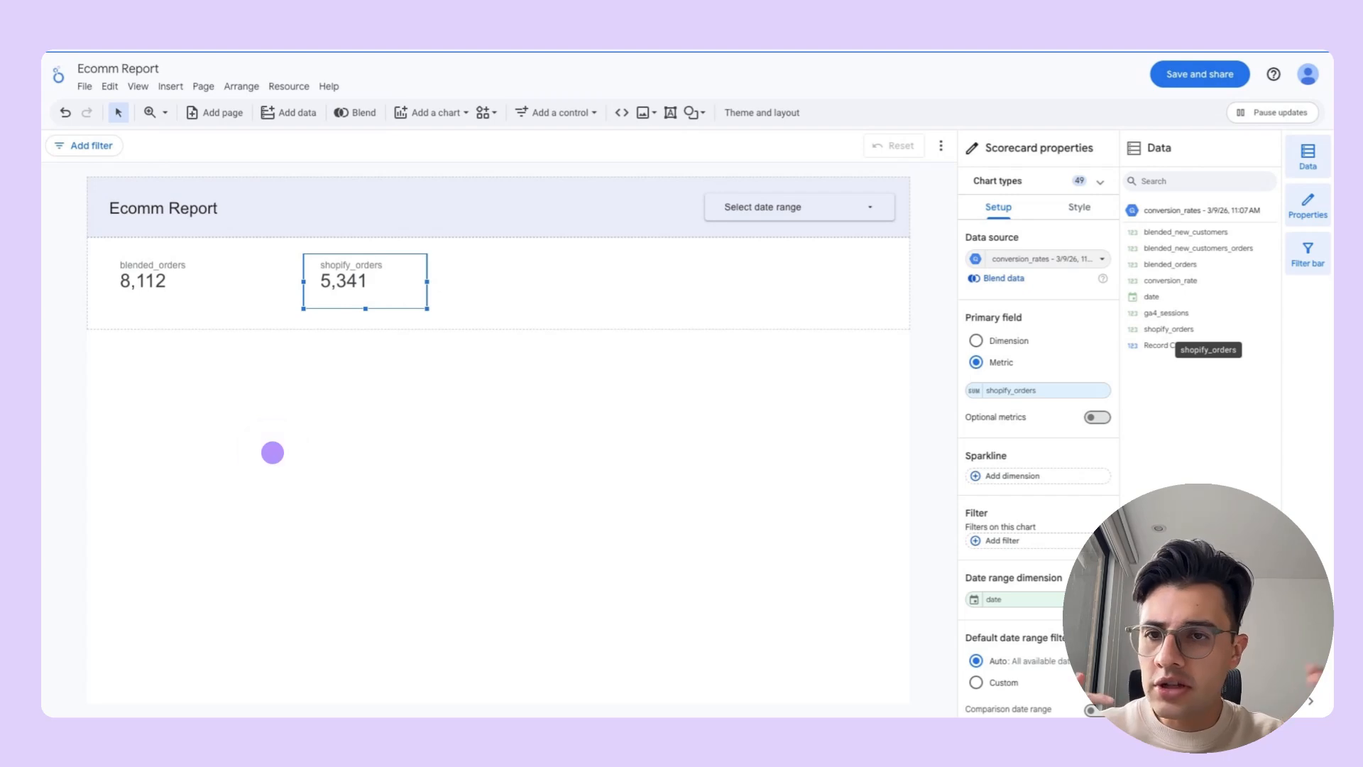
pyautogui.hotkey('ctrl', 'v')
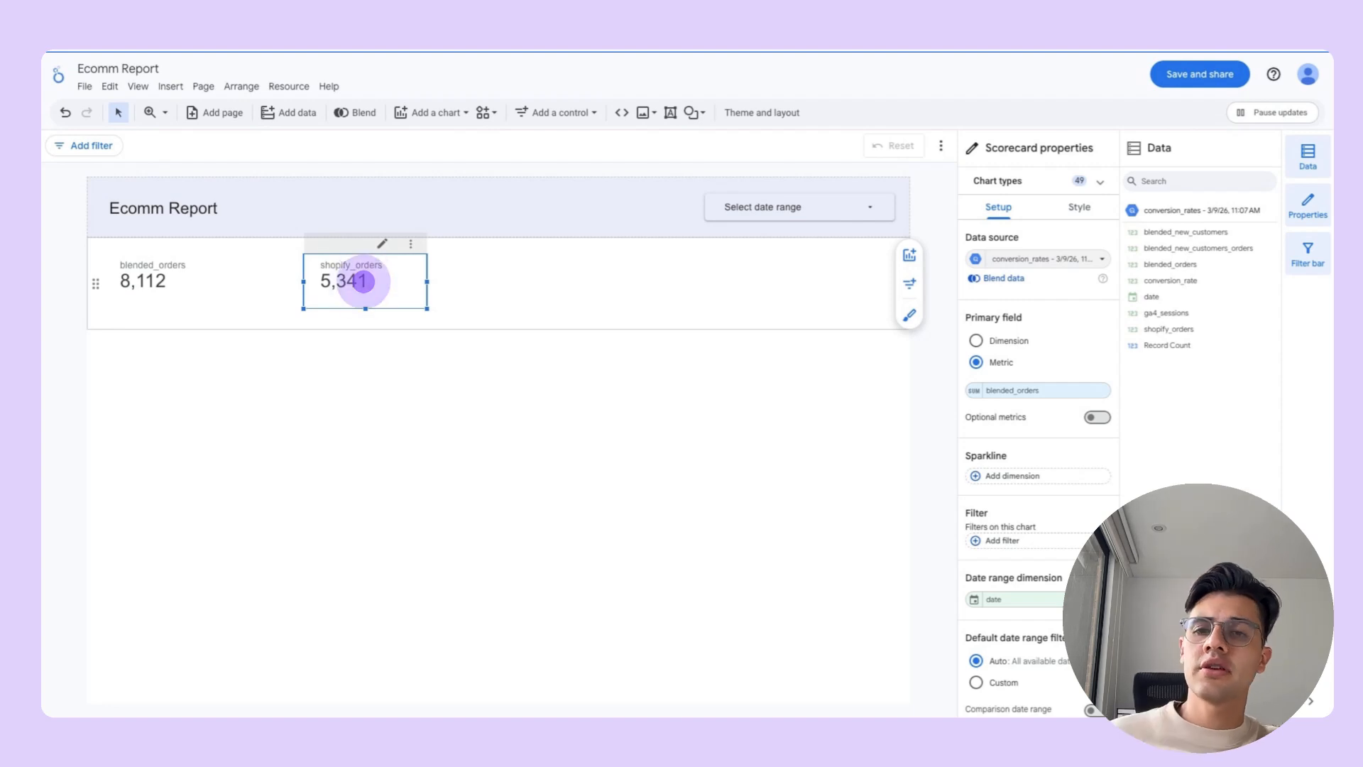
pyautogui.click(152, 282)
pyautogui.click(341, 284)
pyautogui.click(324, 321)
# - Insert a time series chart of blended_orders by date below the scorecards and add shopify_orders as its second metric
pyautogui.click(170, 86)
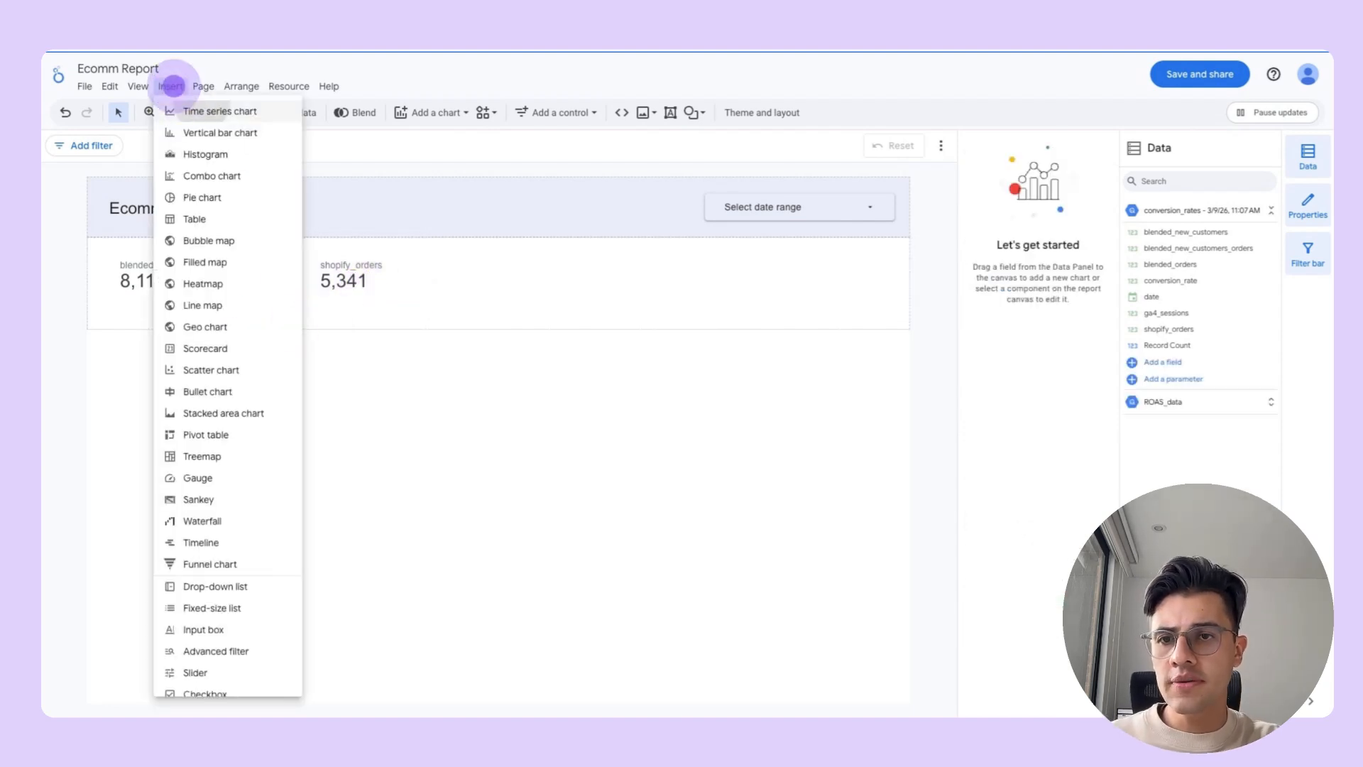
pyautogui.click(203, 110)
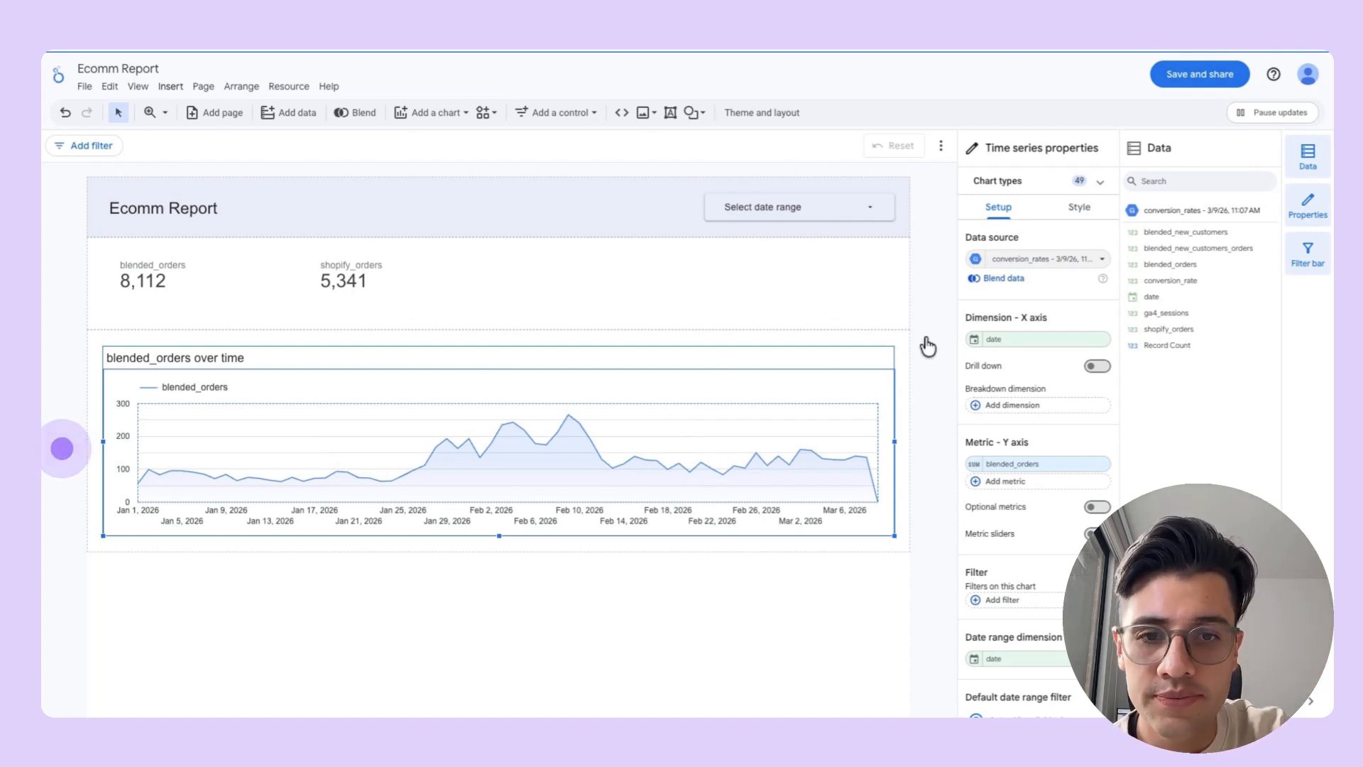
pyautogui.moveTo(1168, 329); pyautogui.dragTo(1022, 462)
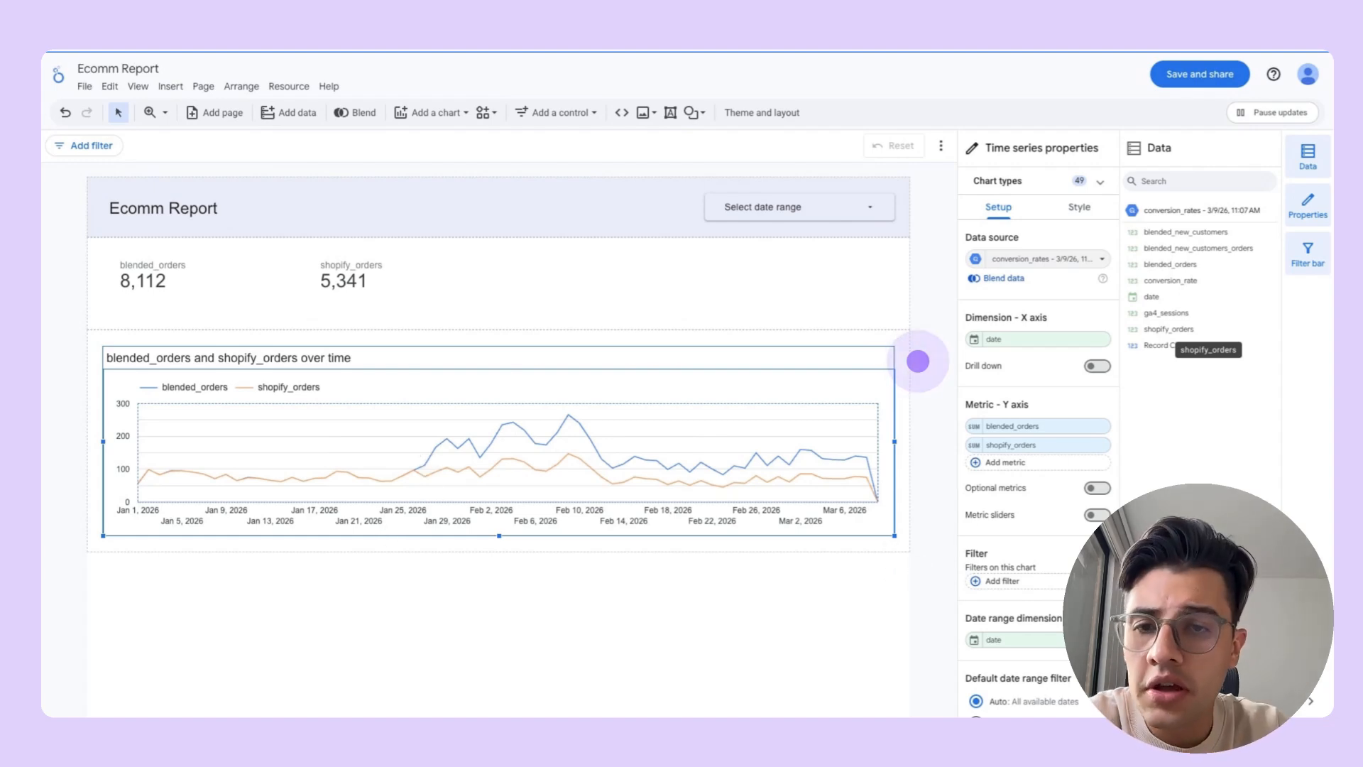
pyautogui.click(930, 390)
# - Add a third scorecard beside the shopify_orders one, using the ROAS_data source with roas as its metric
pyautogui.scroll(-1, 930, 390)
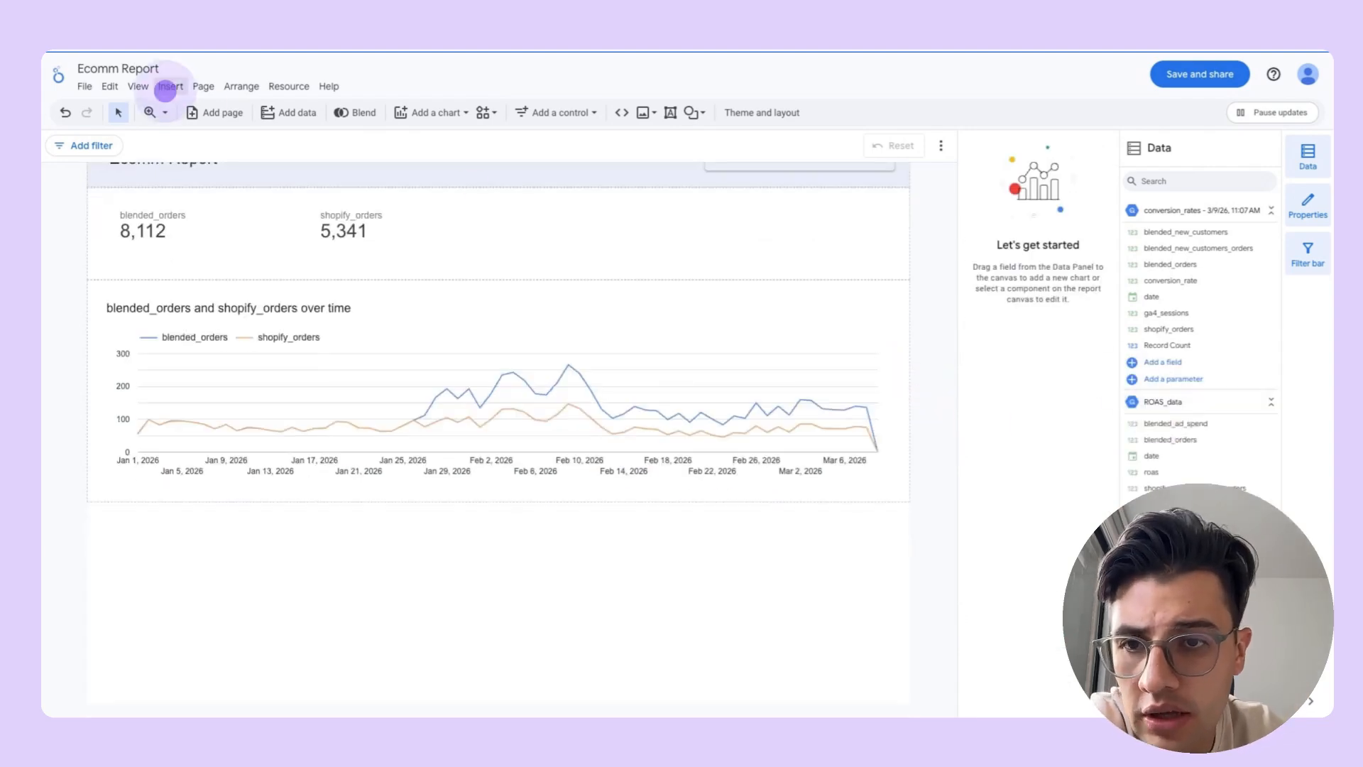
pyautogui.click(170, 86)
pyautogui.click(203, 347)
pyautogui.click(394, 234)
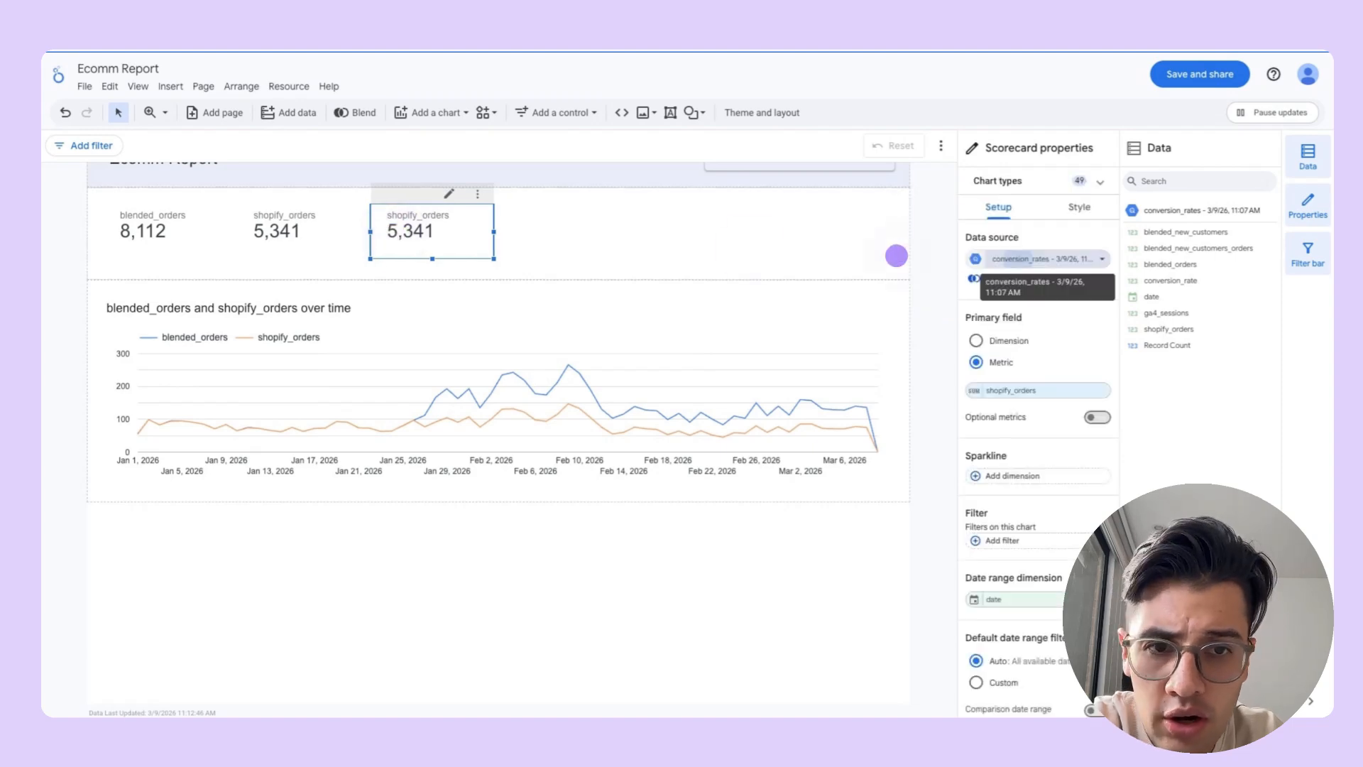
pyautogui.click(1019, 262)
pyautogui.click(974, 334)
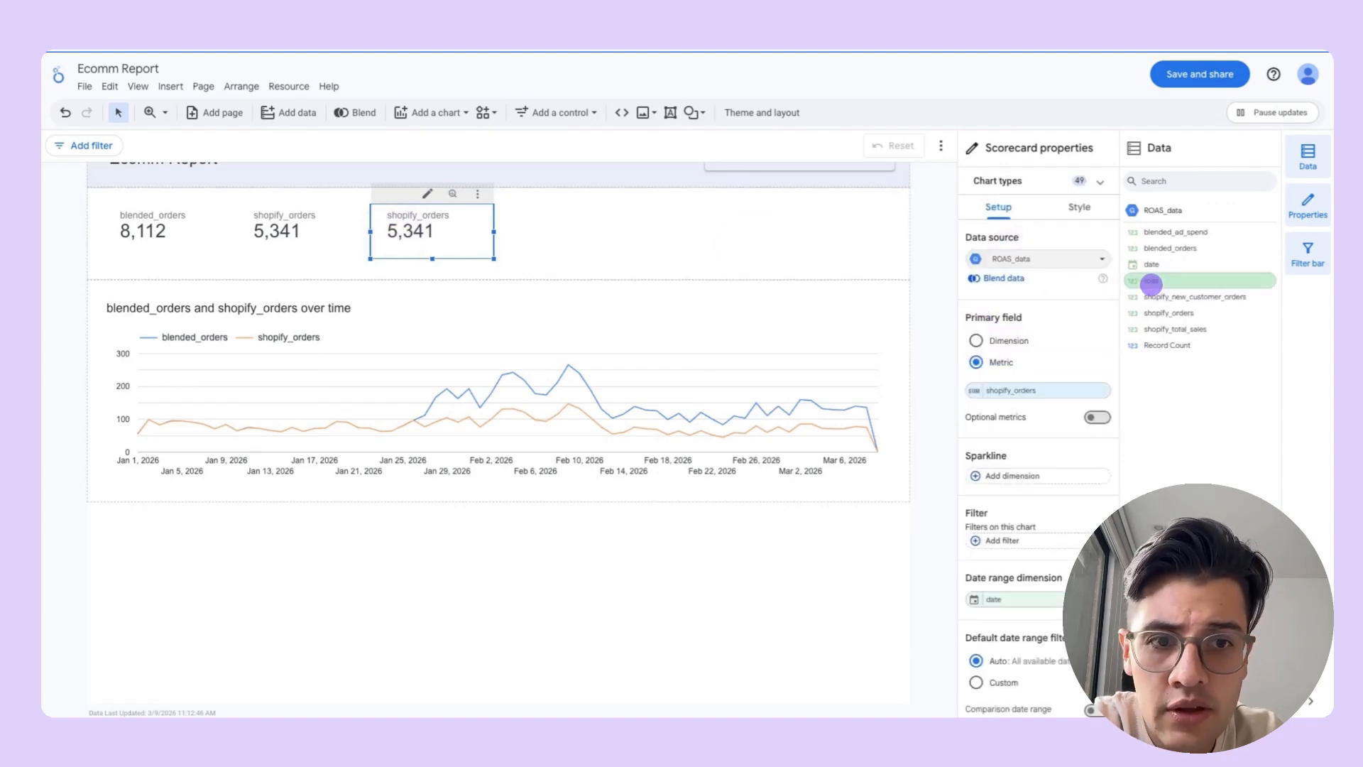
pyautogui.click(1155, 283)
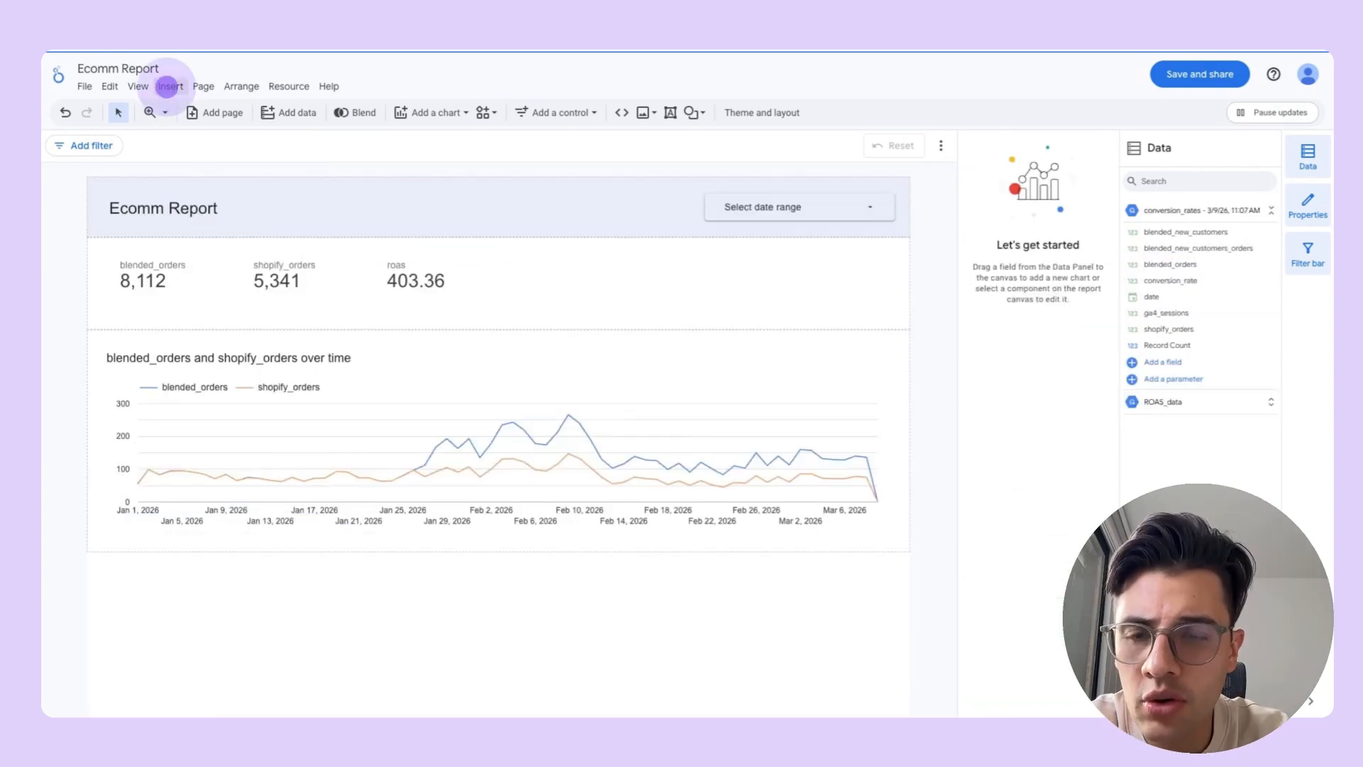
# - Add a fourth scorecard beside the roas one, using the ROAS_data source with shopify_total_sales as its metric
pyautogui.click(167, 85)
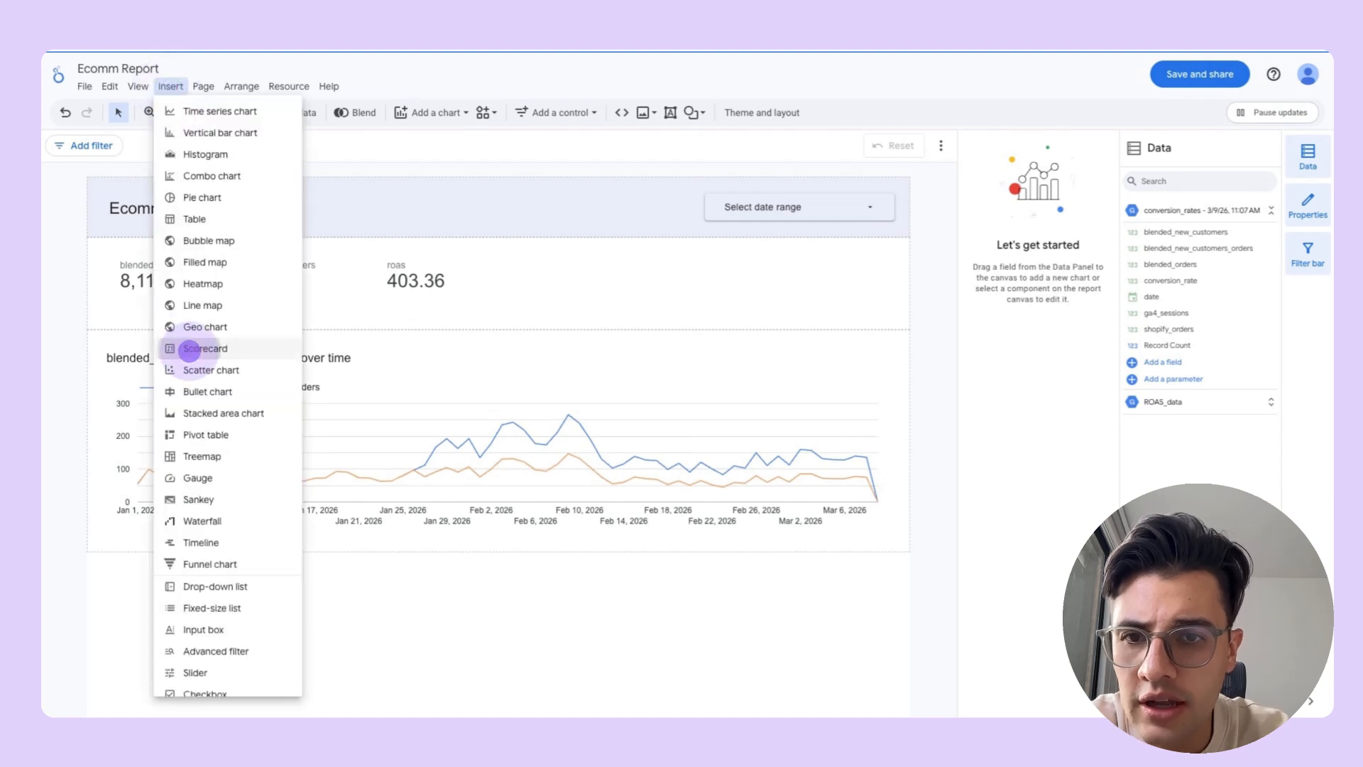
pyautogui.click(194, 347)
pyautogui.click(492, 288)
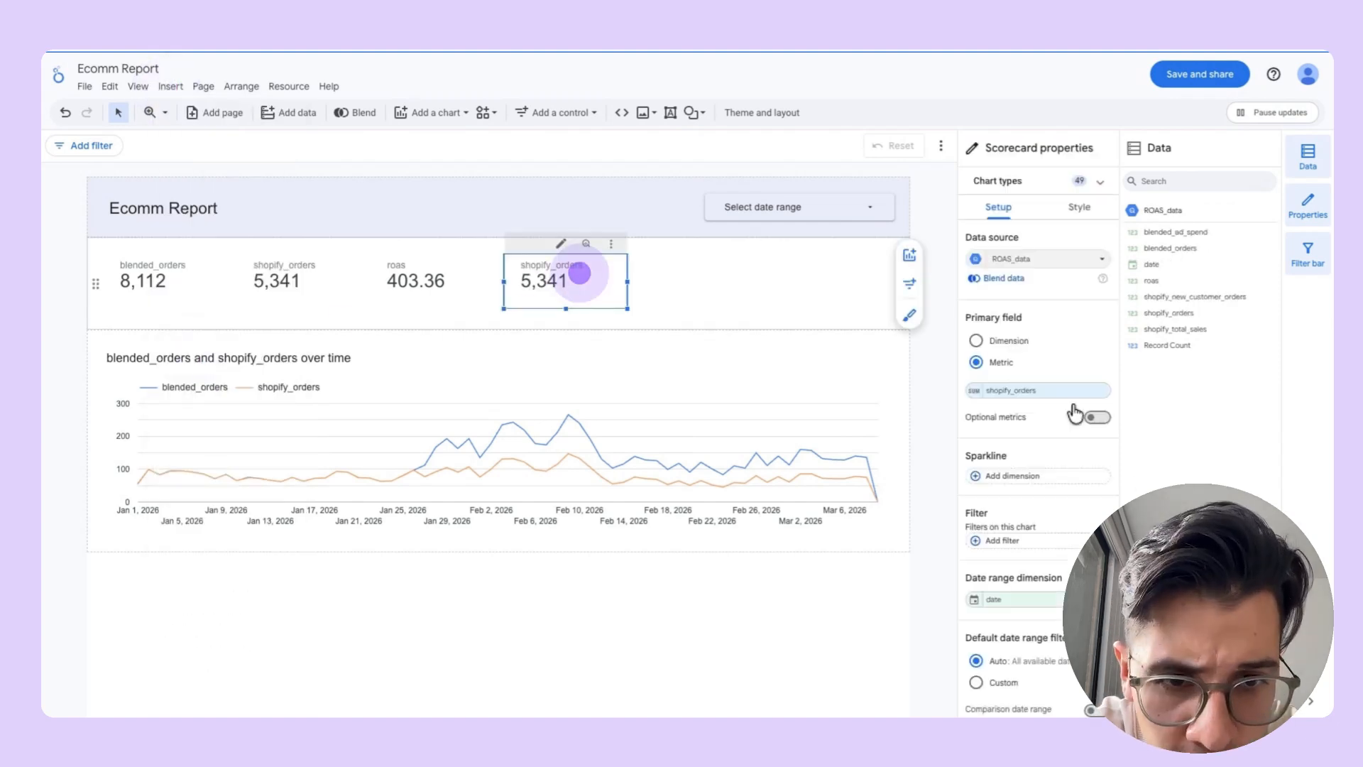
pyautogui.click(1008, 392)
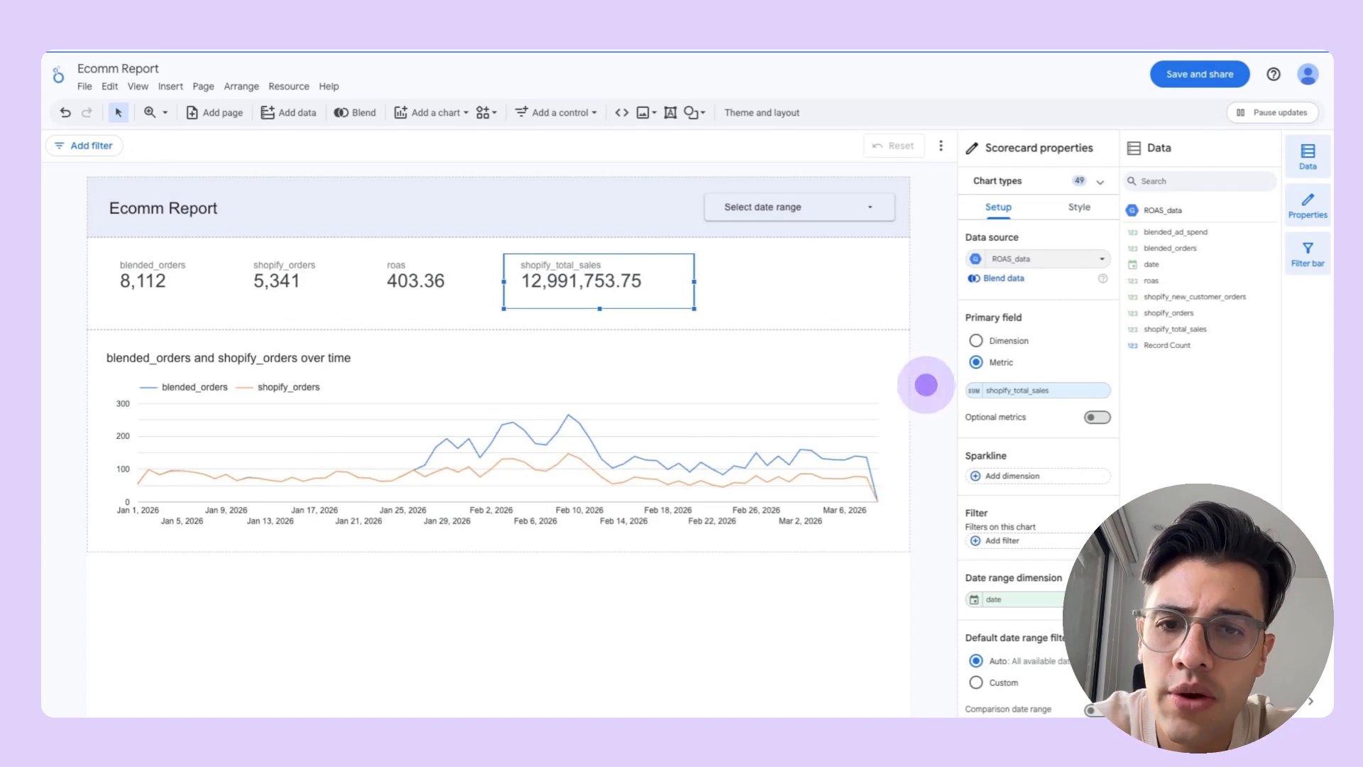
pyautogui.click(502, 612)
# - Set the shopify_total_sales scorecard's decimal precision to 0 so it displays whole numbers
pyautogui.click(609, 260)
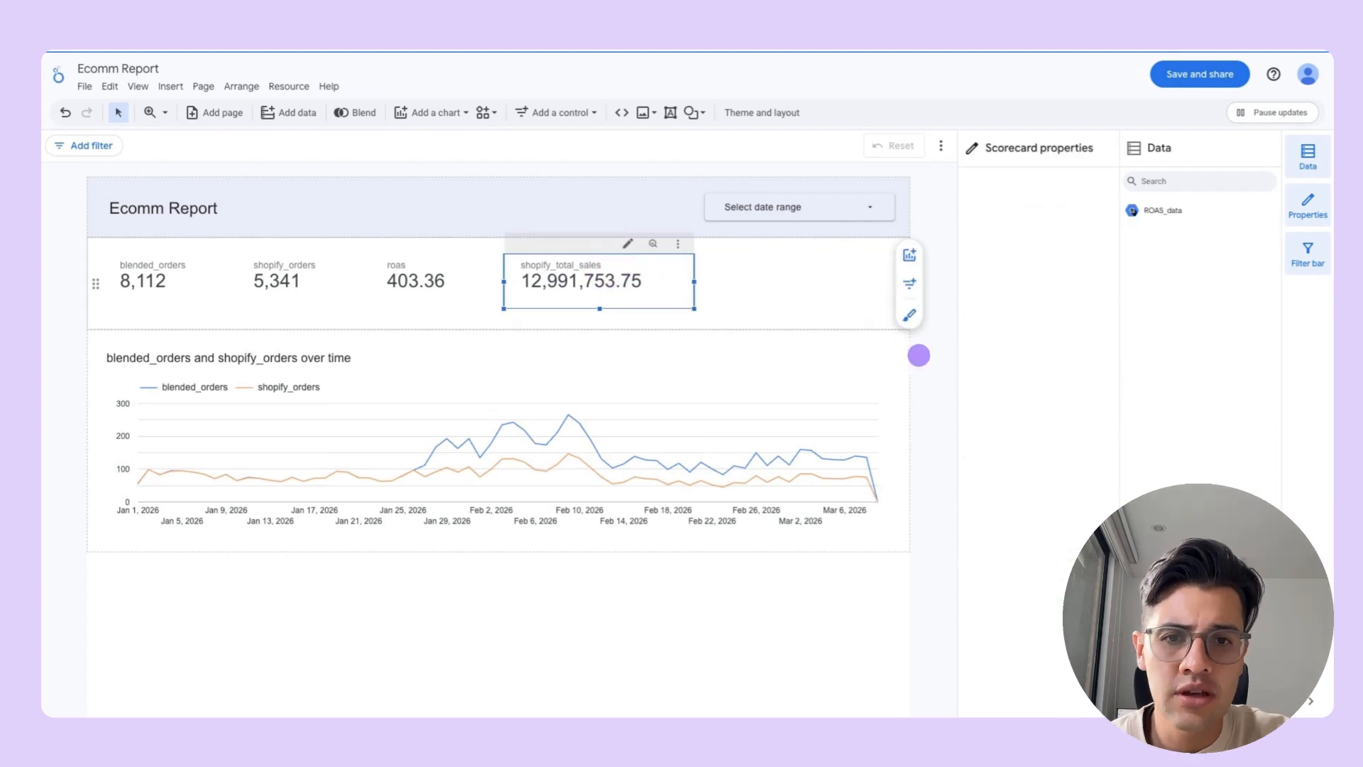
pyautogui.click(1077, 207)
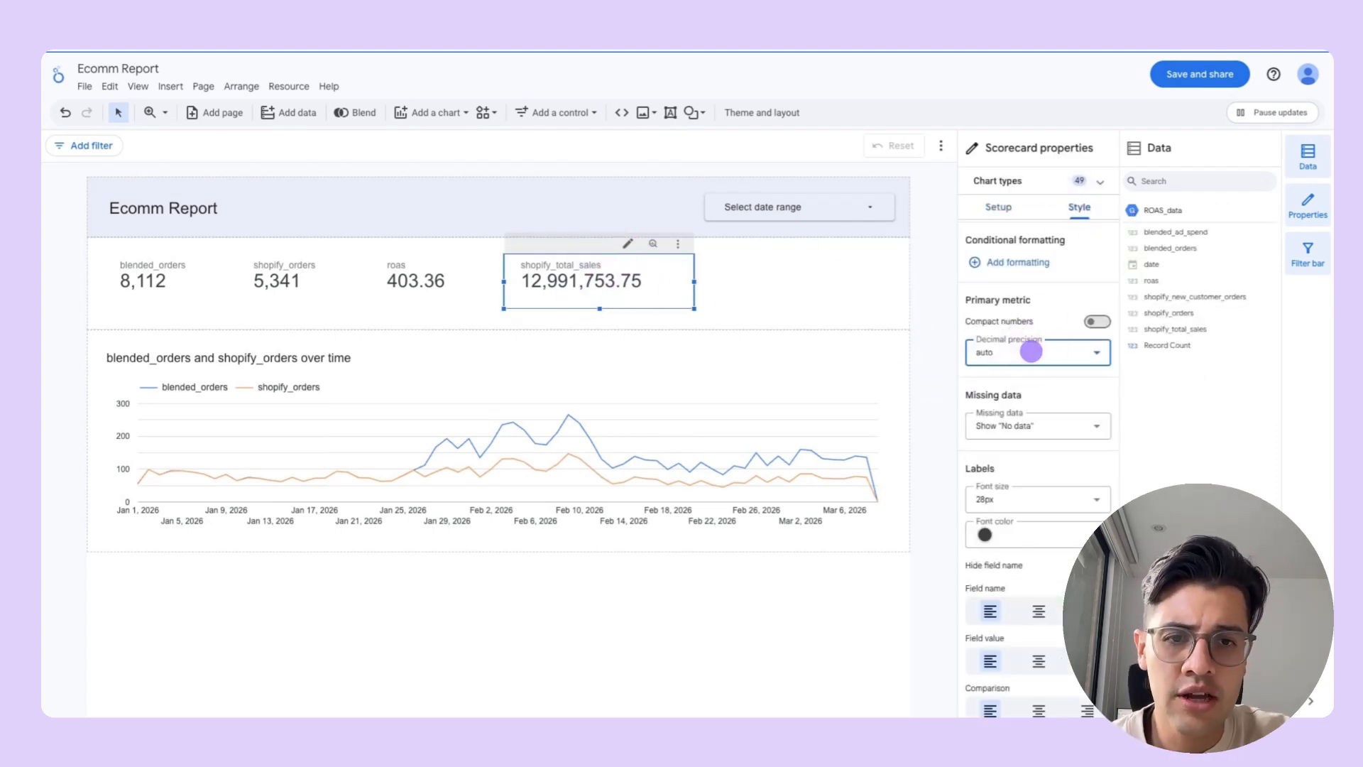
pyautogui.click(1031, 351)
pyautogui.click(994, 497)
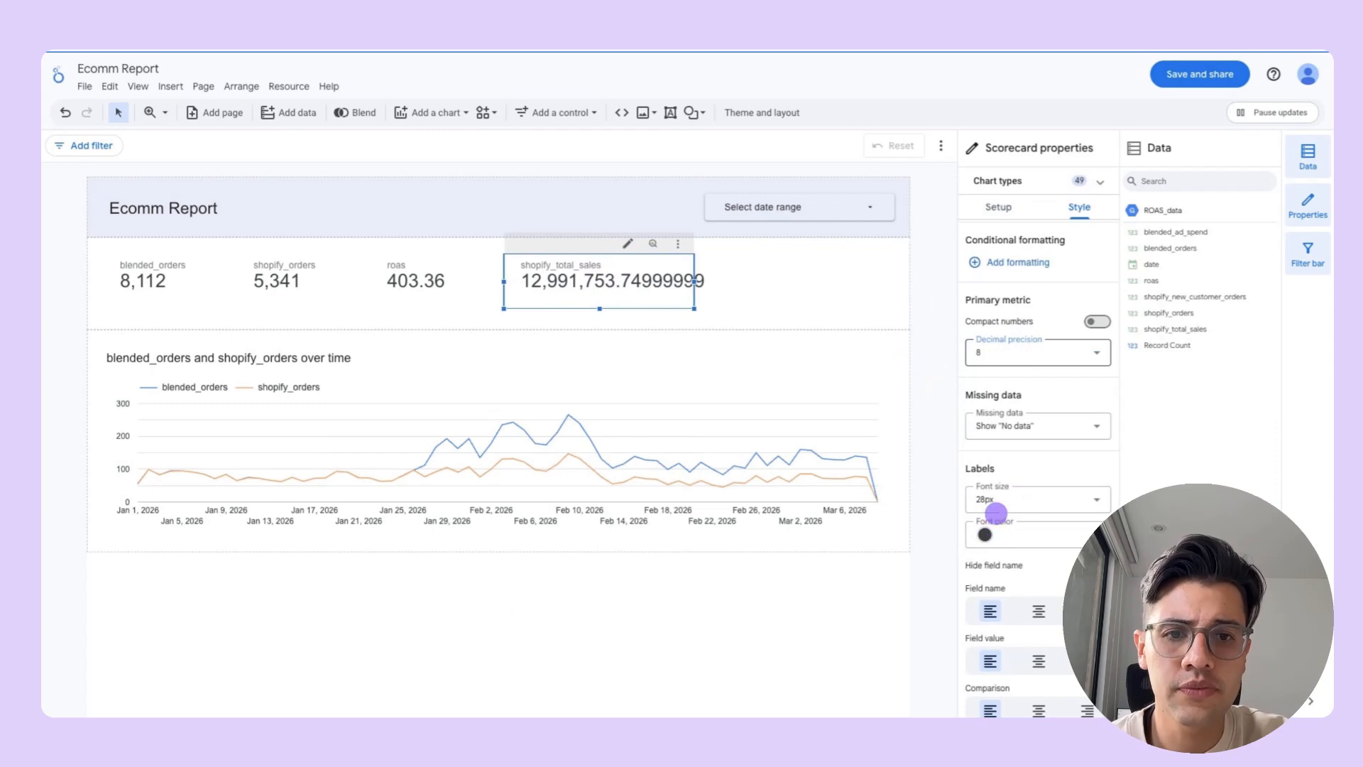
pyautogui.click(1015, 355)
pyautogui.click(988, 424)
pyautogui.scroll(-5, 988, 424)
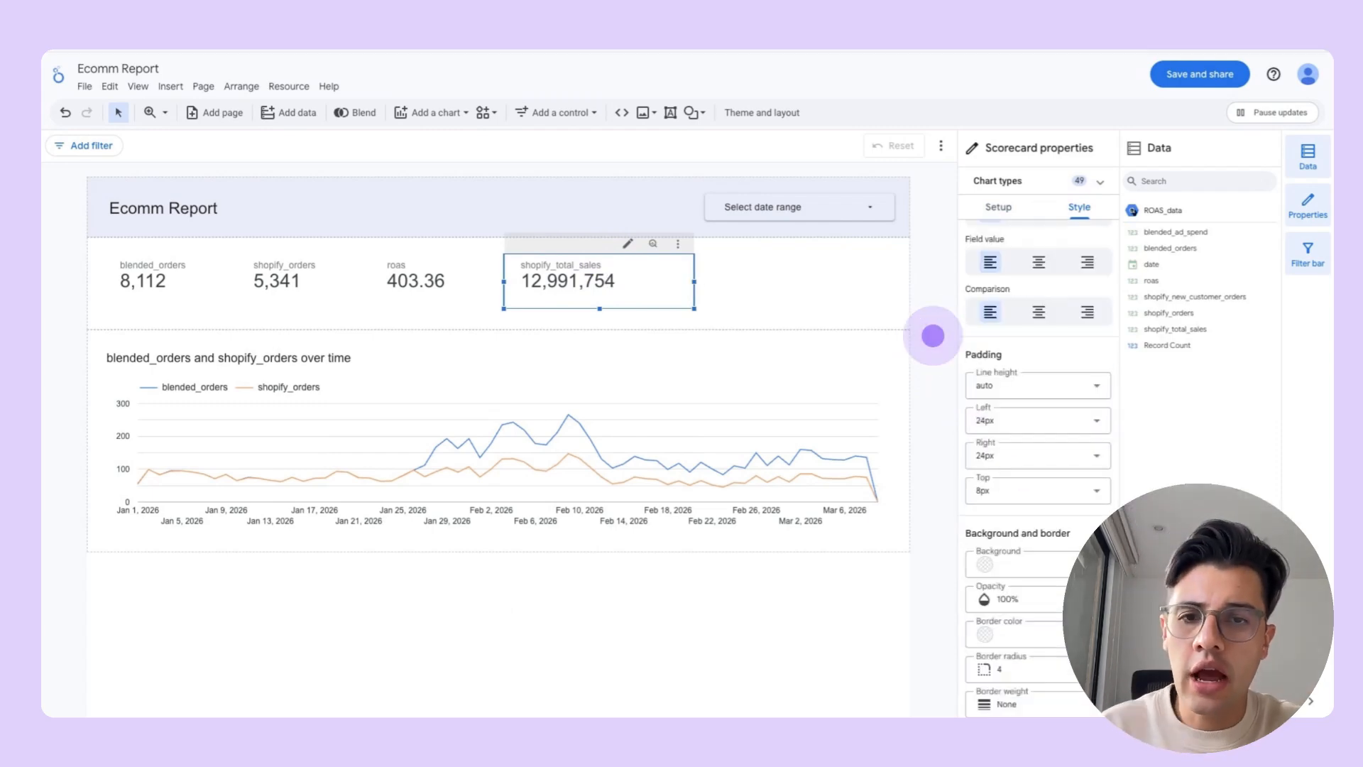
pyautogui.click(930, 334)
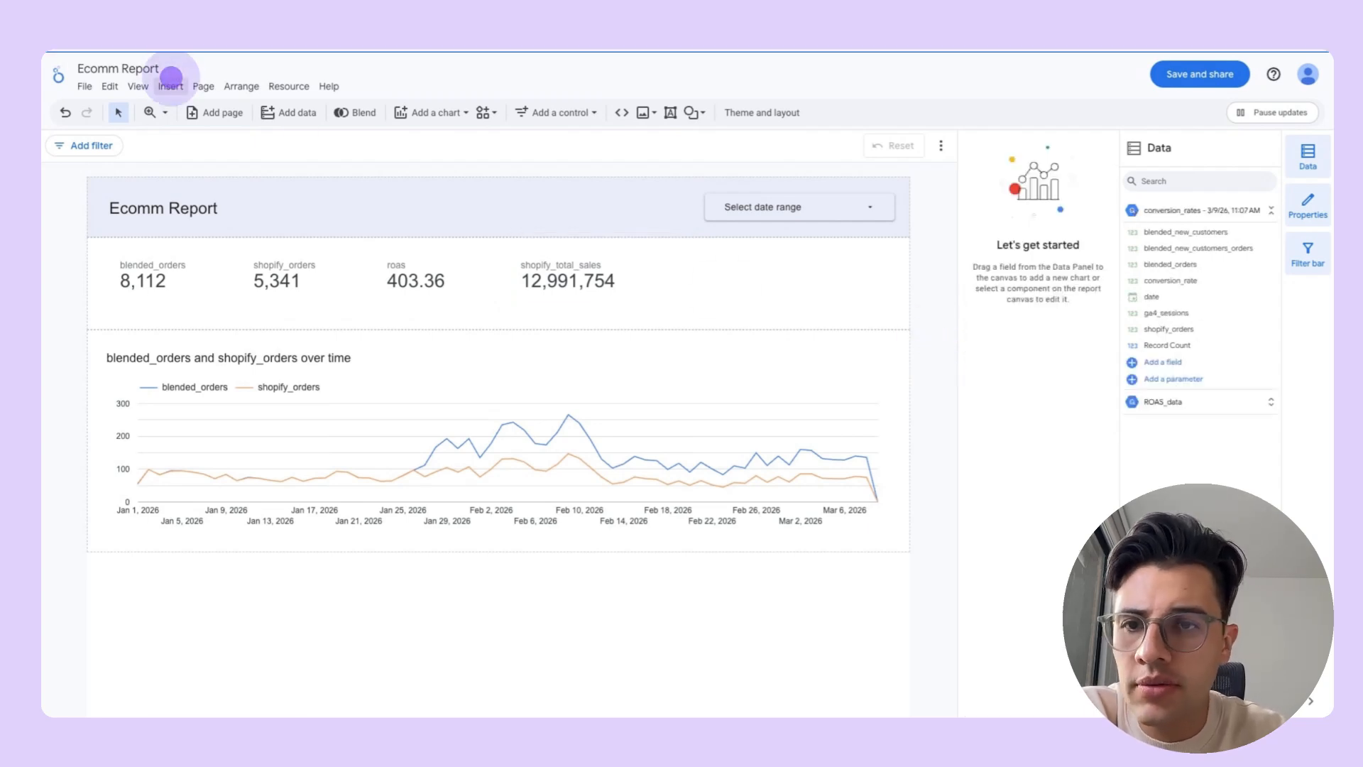
# - Insert a time series chart of roas from the ROAS_data source below the orders chart, titled "roas over time"
pyautogui.click(171, 81)
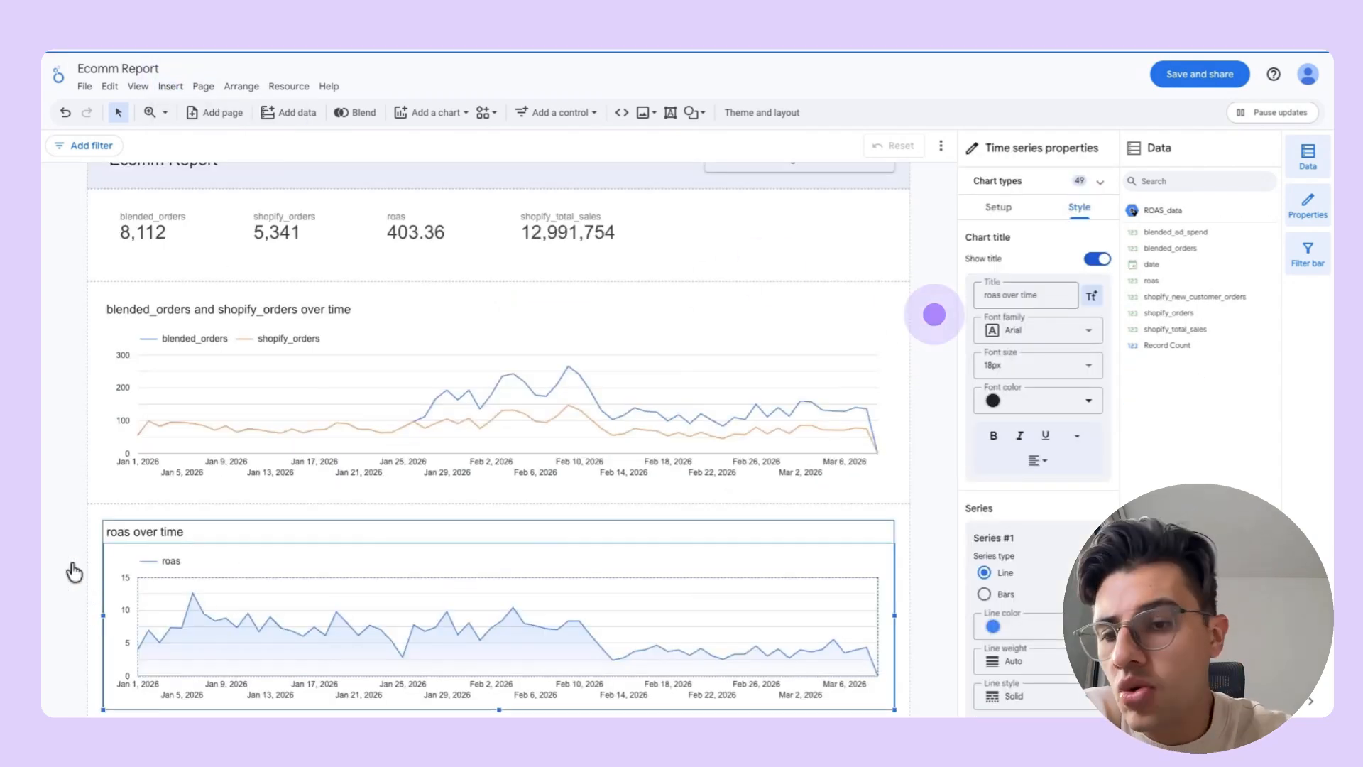